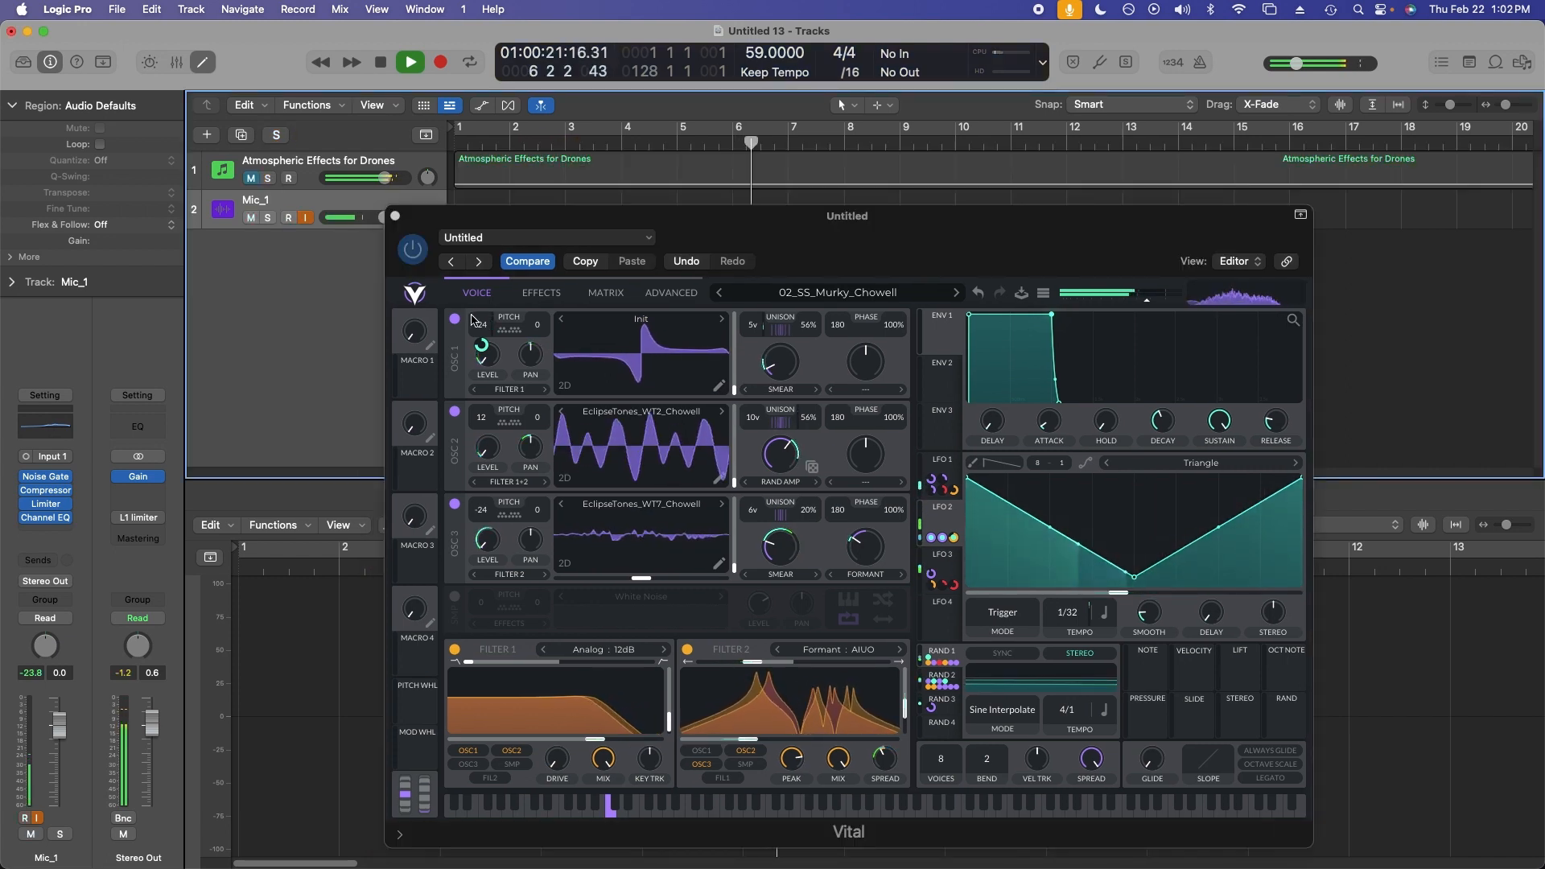
Switch off oscillators 2 and 3 and both filters, stopping playback so only oscillator 1 sounds.
click(455, 504)
click(454, 412)
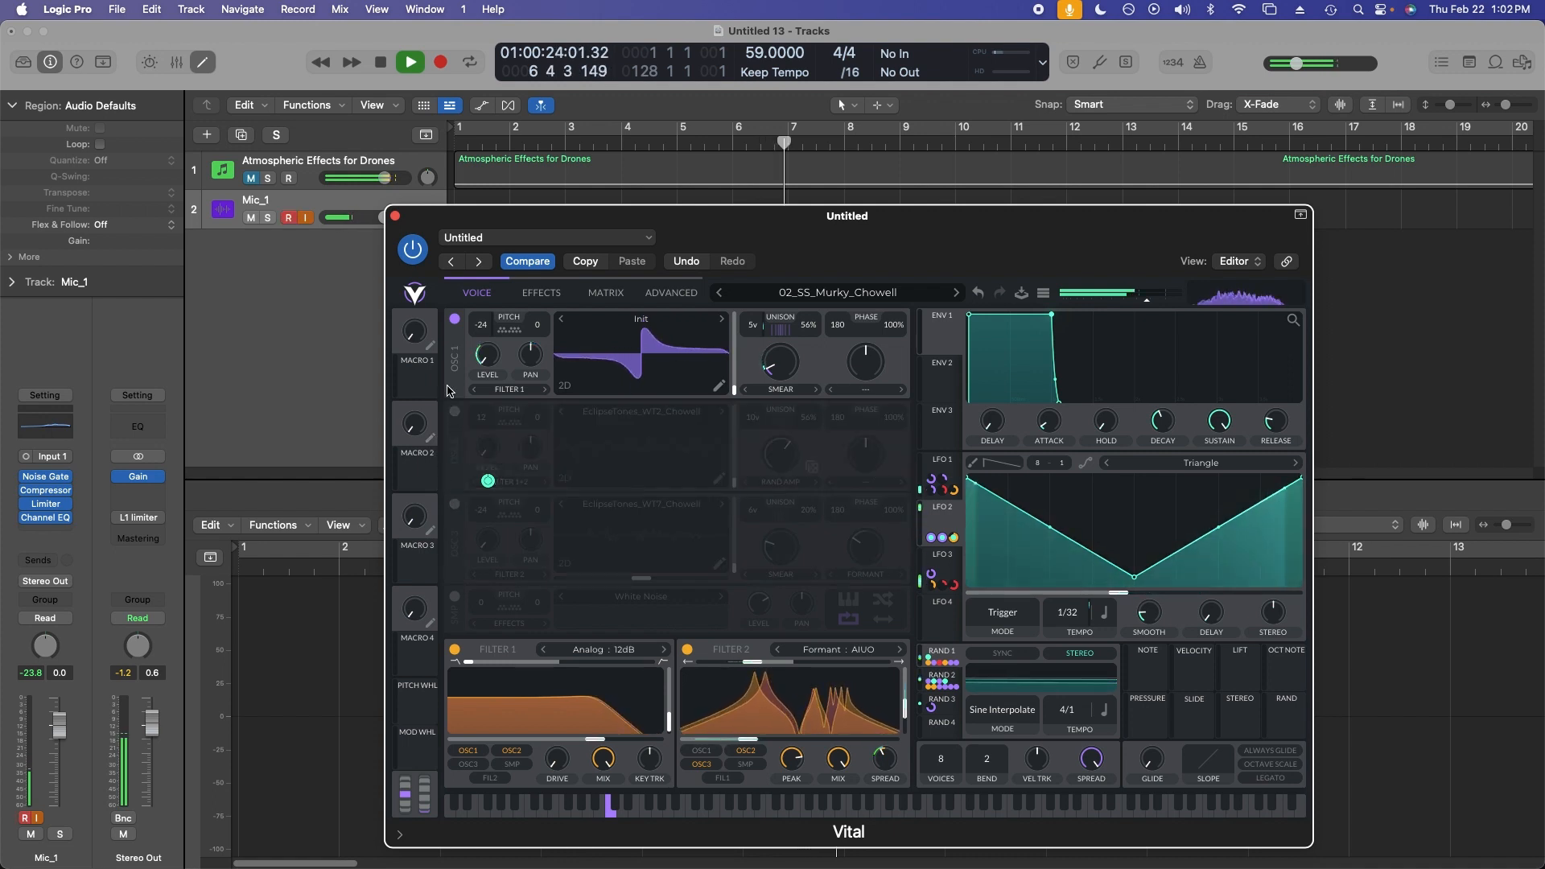
key(space)
click(455, 649)
click(687, 650)
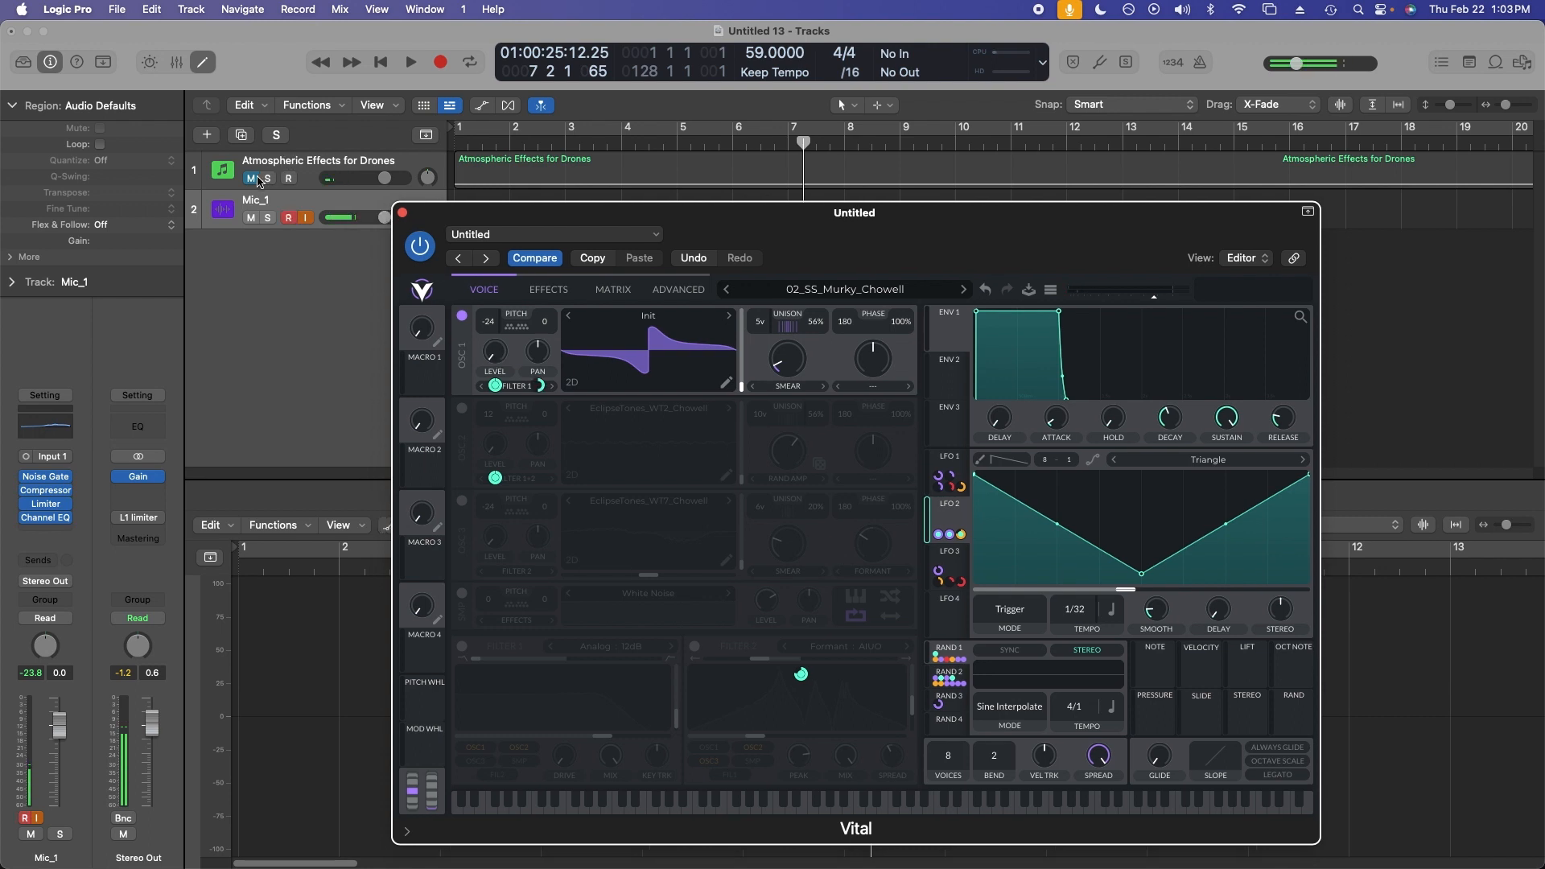
Solo the Mic_1 synth track and start playback.
click(254, 179)
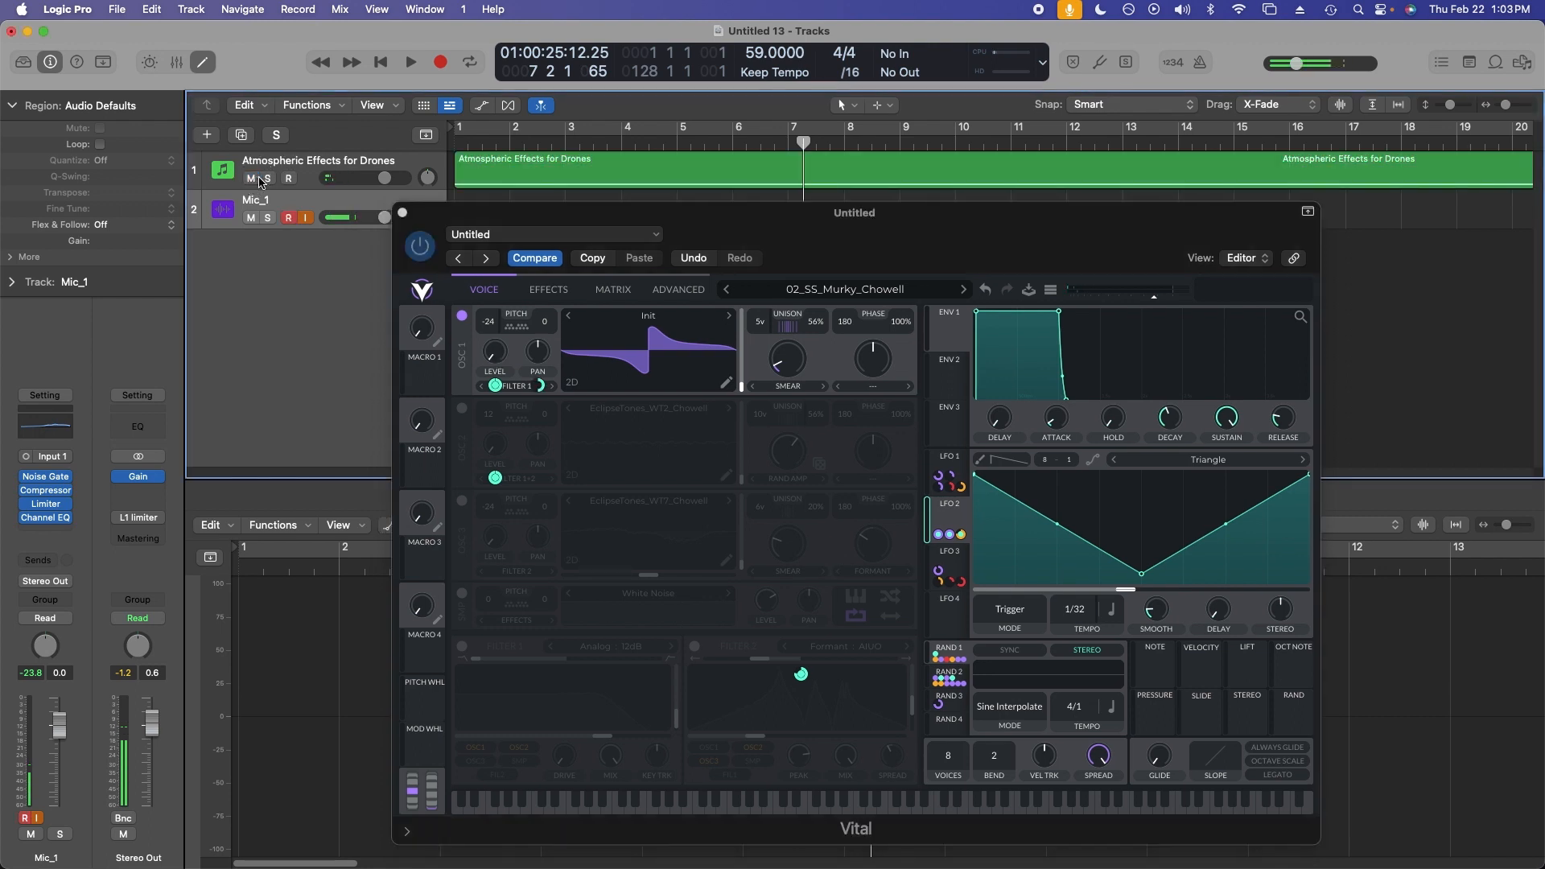
click(268, 179)
key(space)
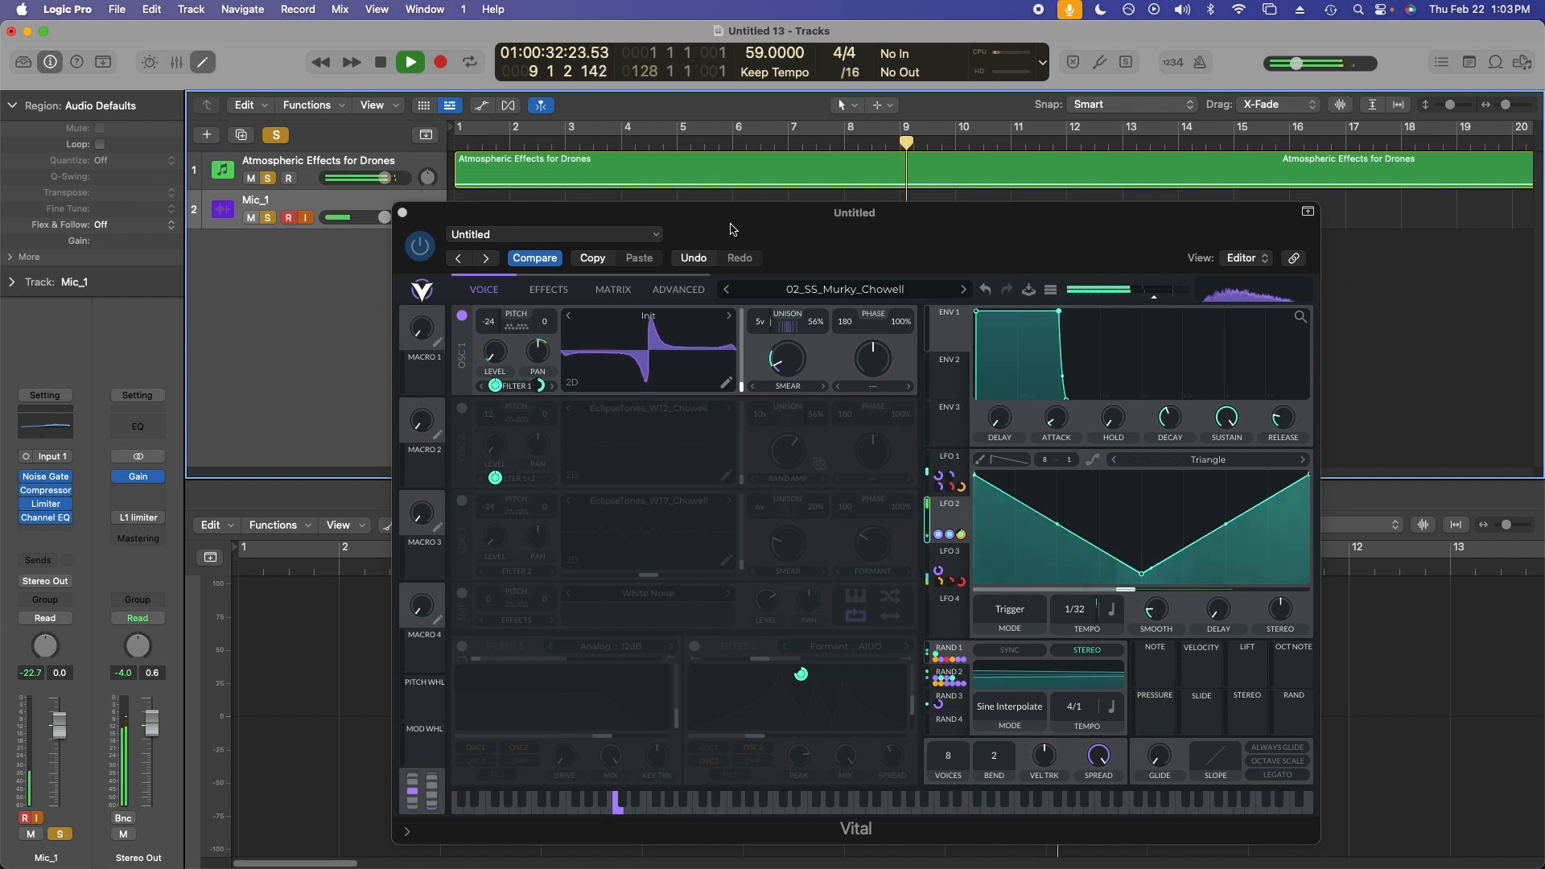
Lower the Atmospheric Effects for Drones track's volume slightly and stop playback.
mouse_move(495, 389)
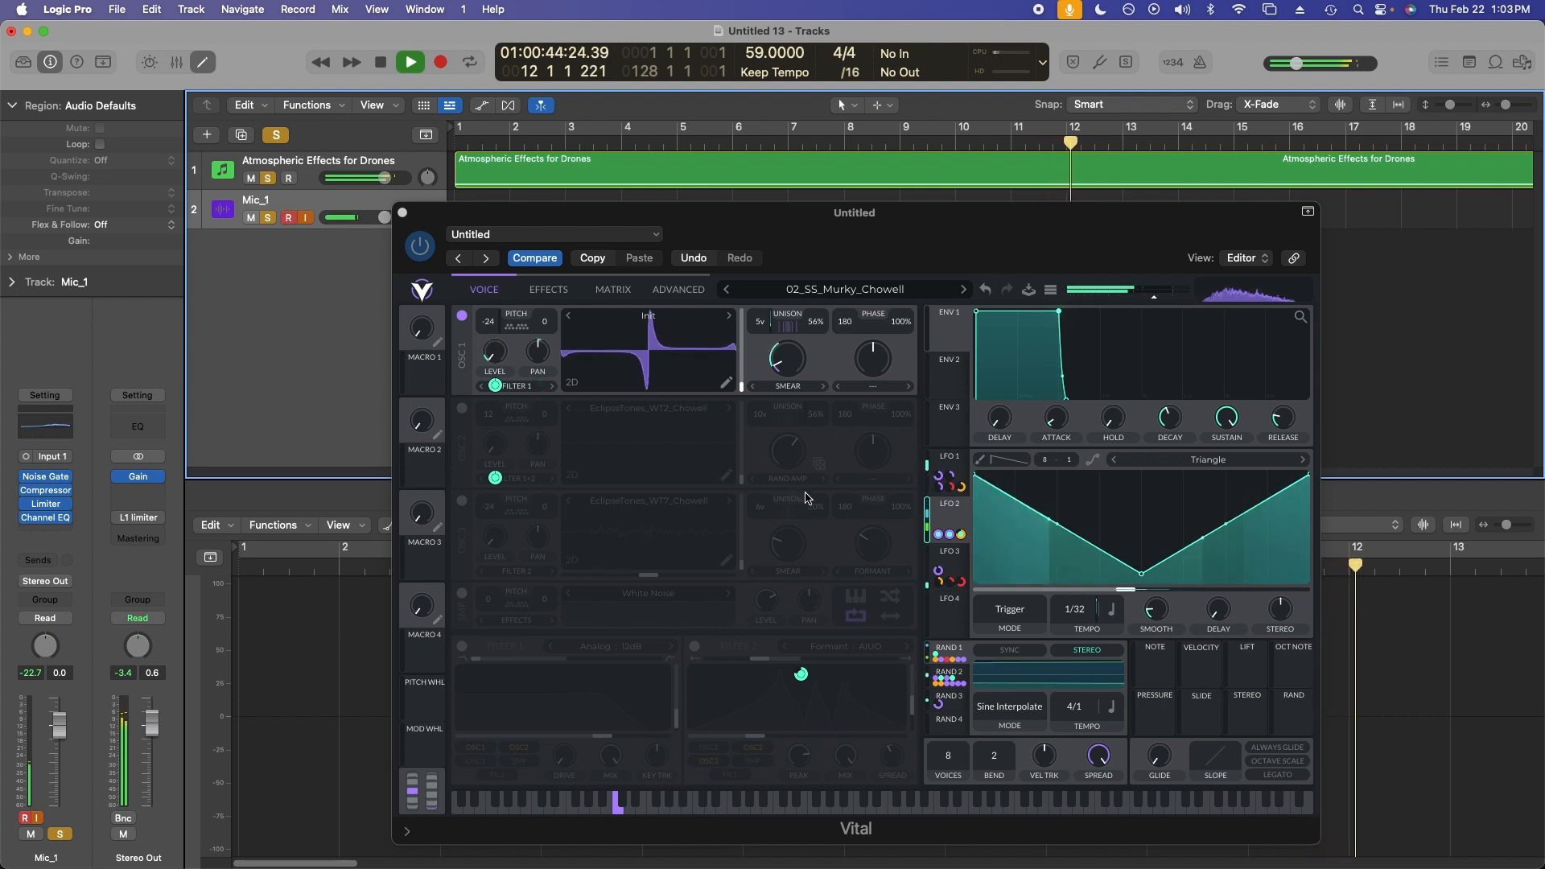
drag(390, 185, 373, 186)
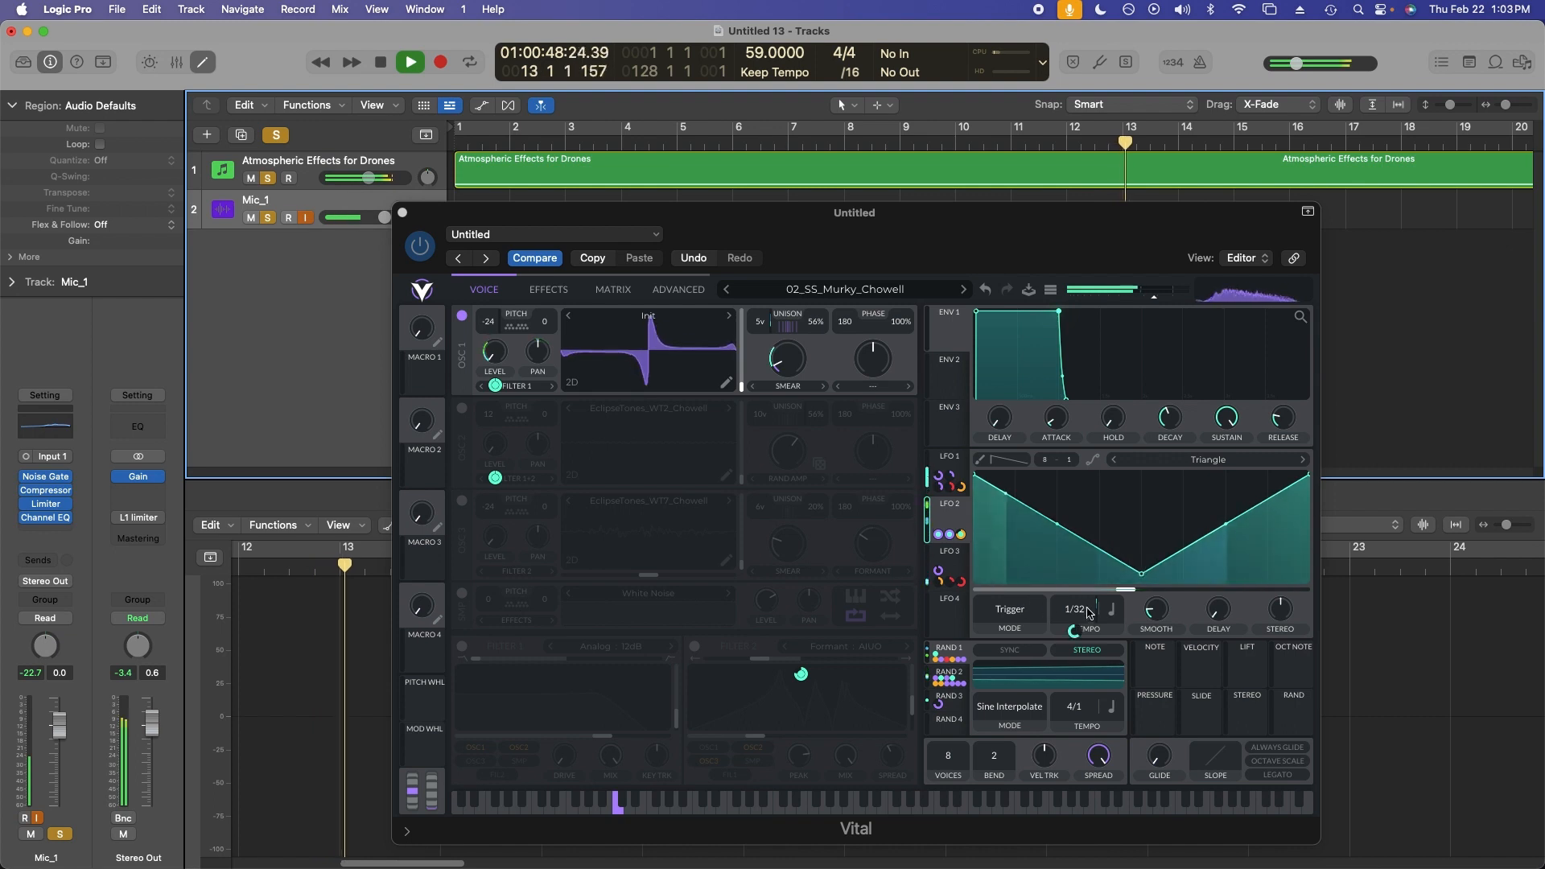
mouse_move(1075, 635)
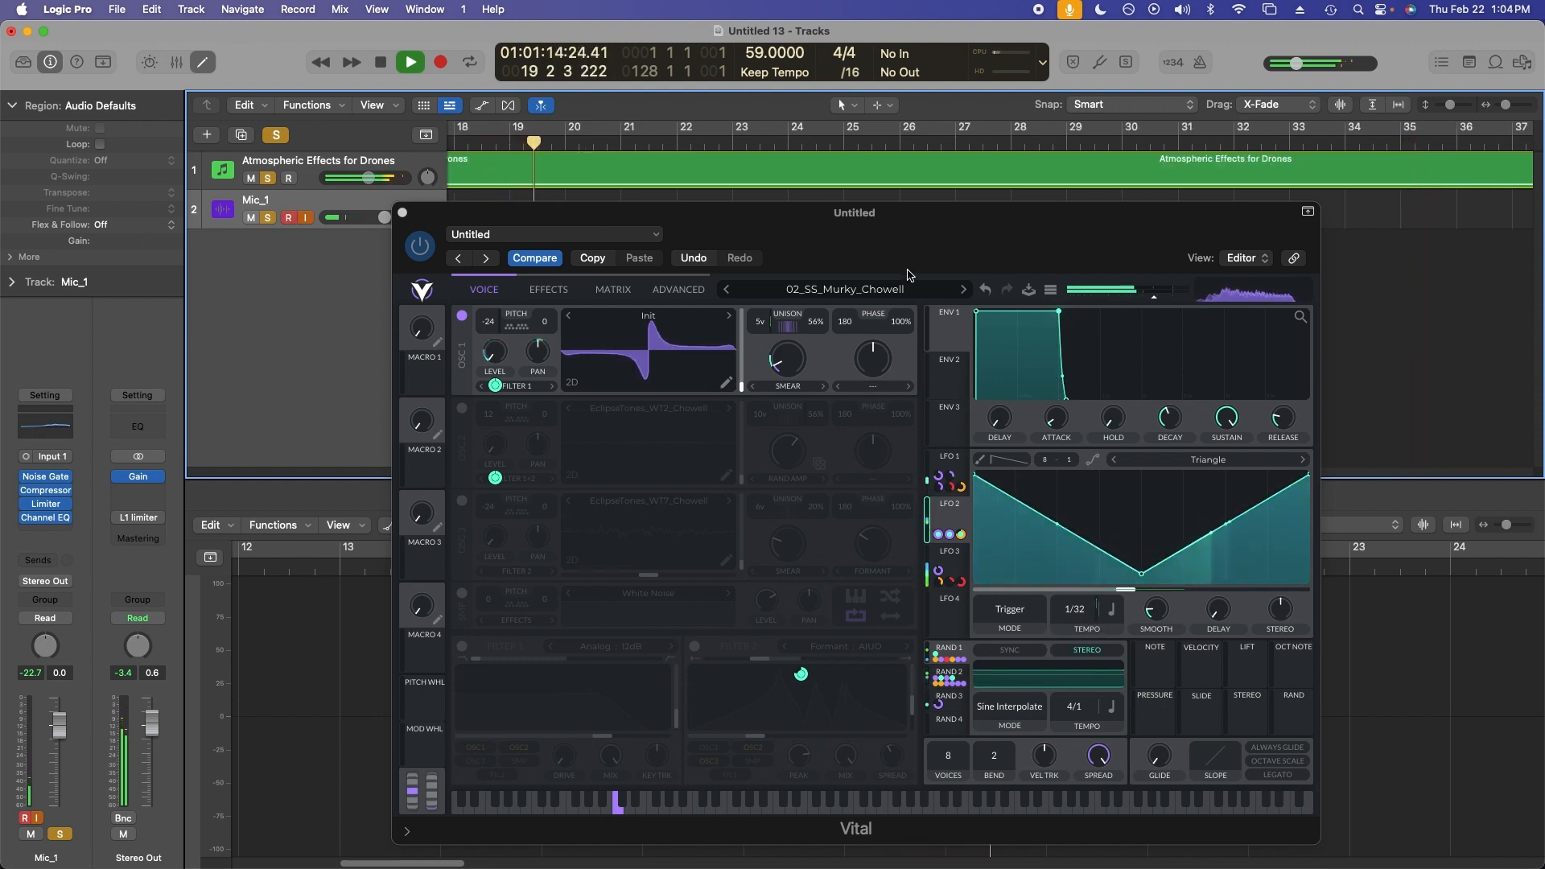
key(space)
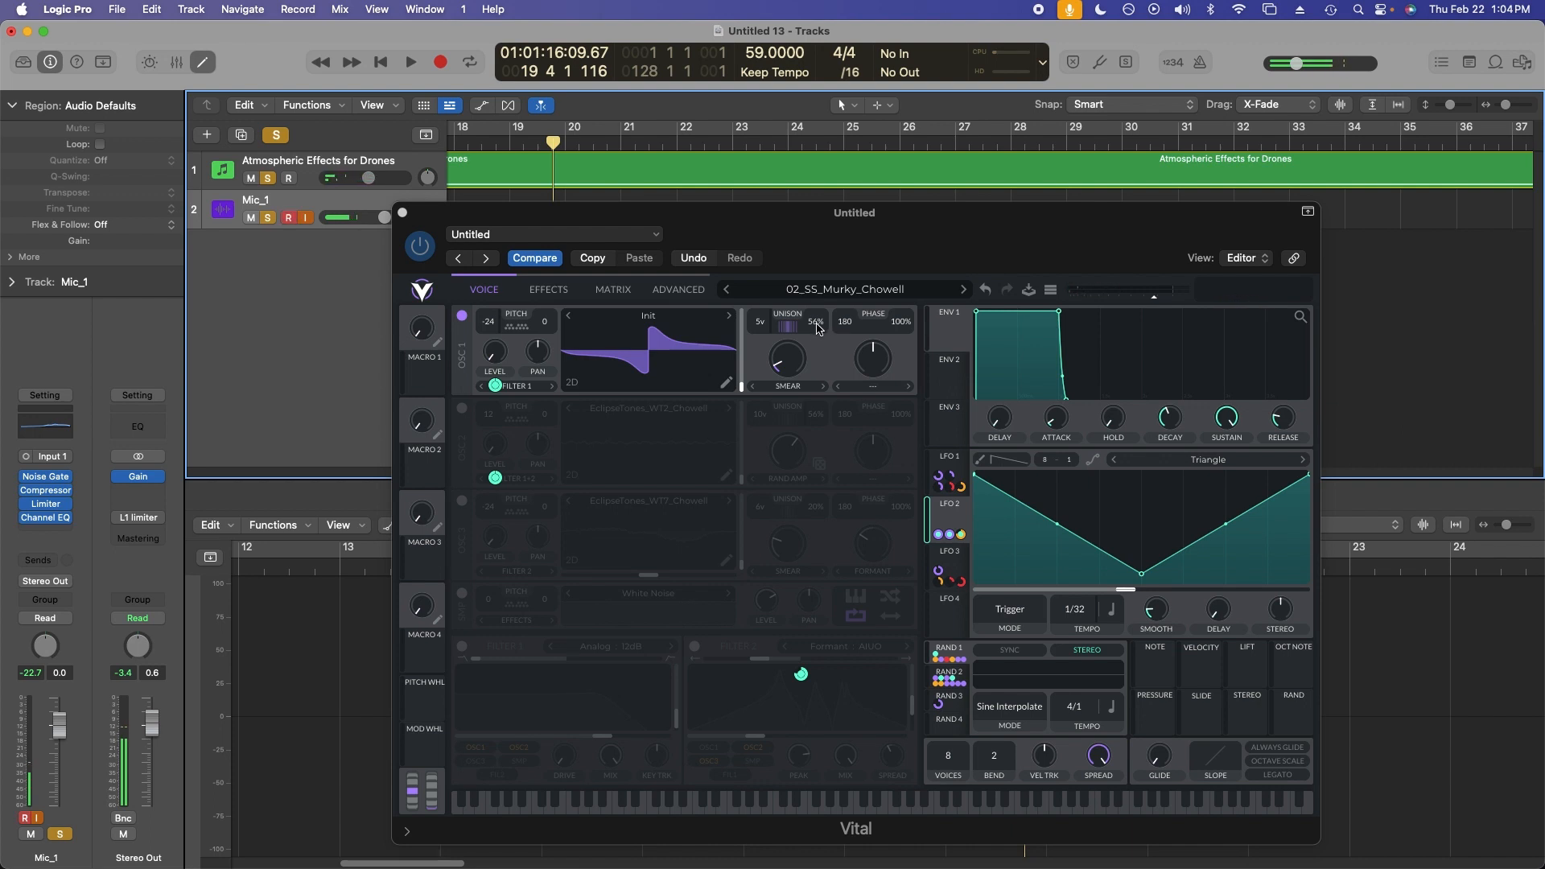
Set oscillator 1's unison detune to 54% and open the LFO 1 shape.
drag(813, 328, 793, 363)
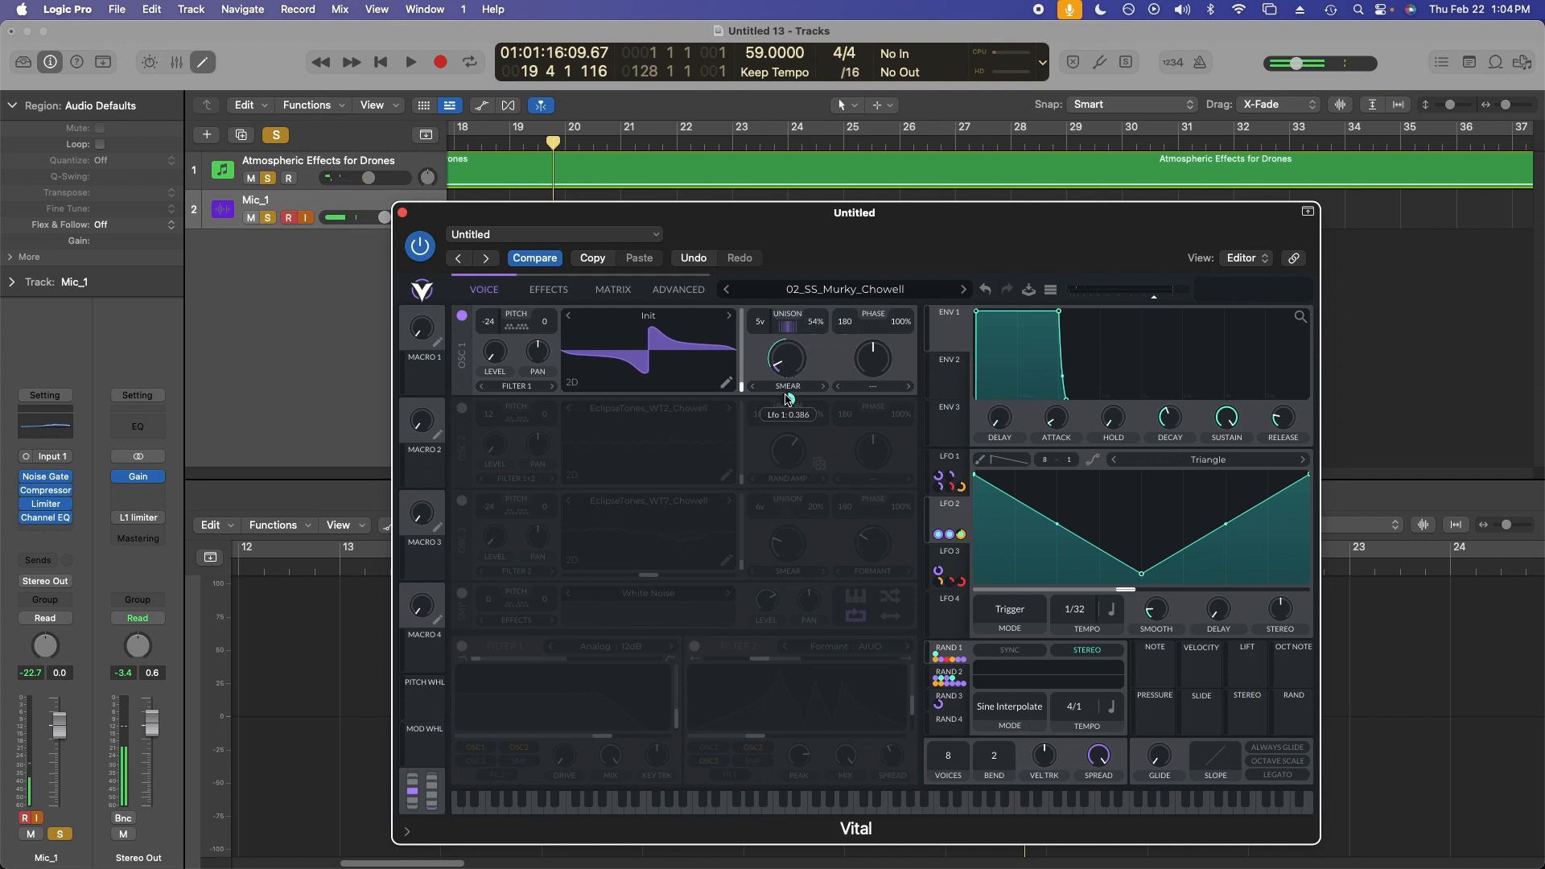
click(938, 460)
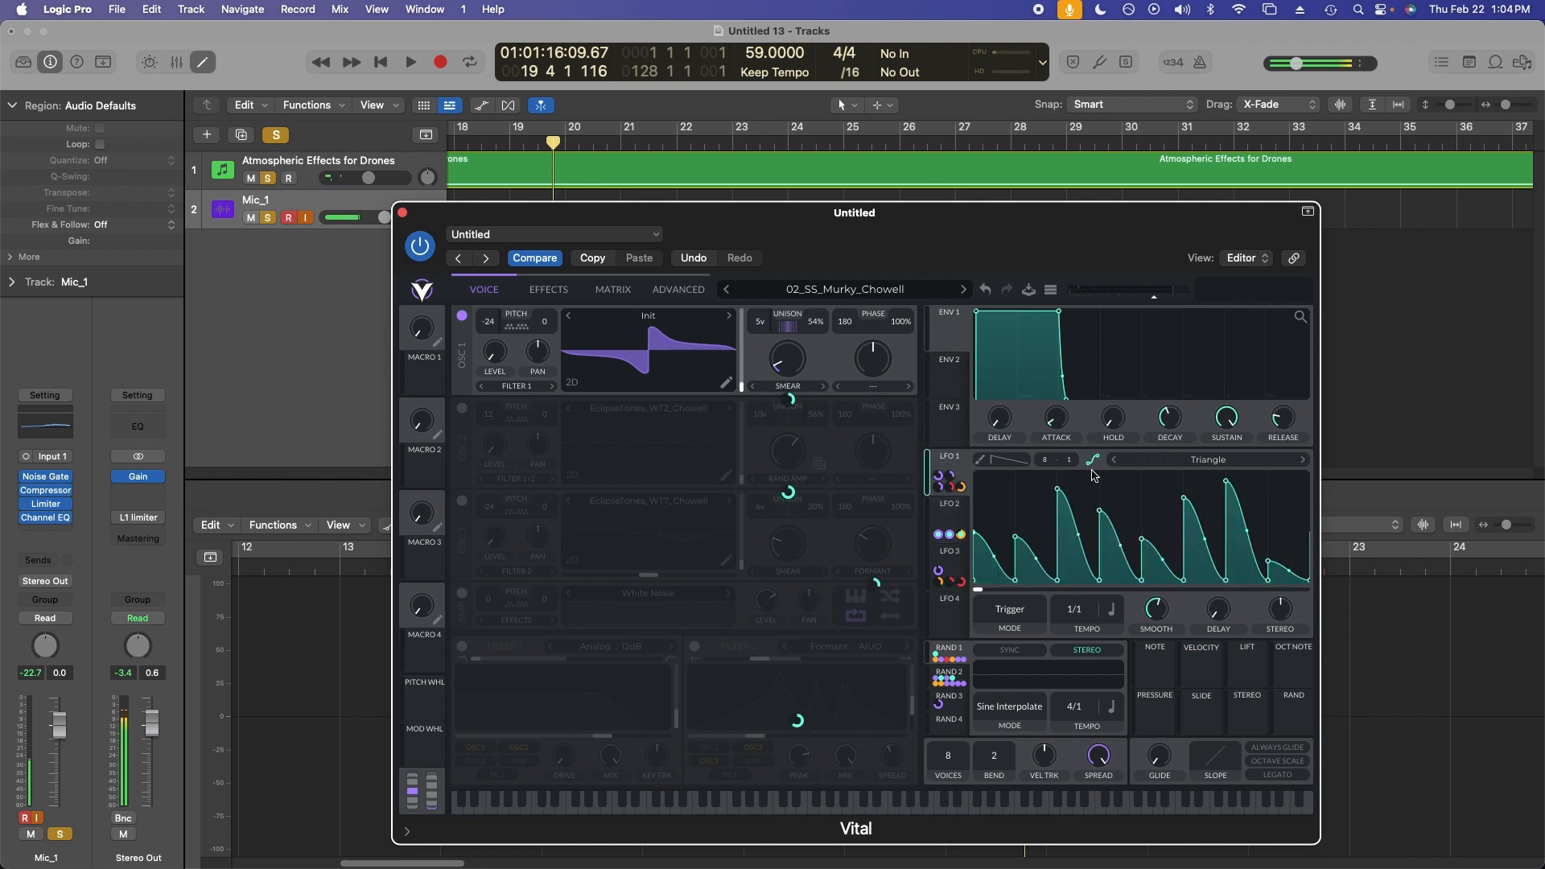
Start playback to audition the patch.
drag(1024, 254, 988, 226)
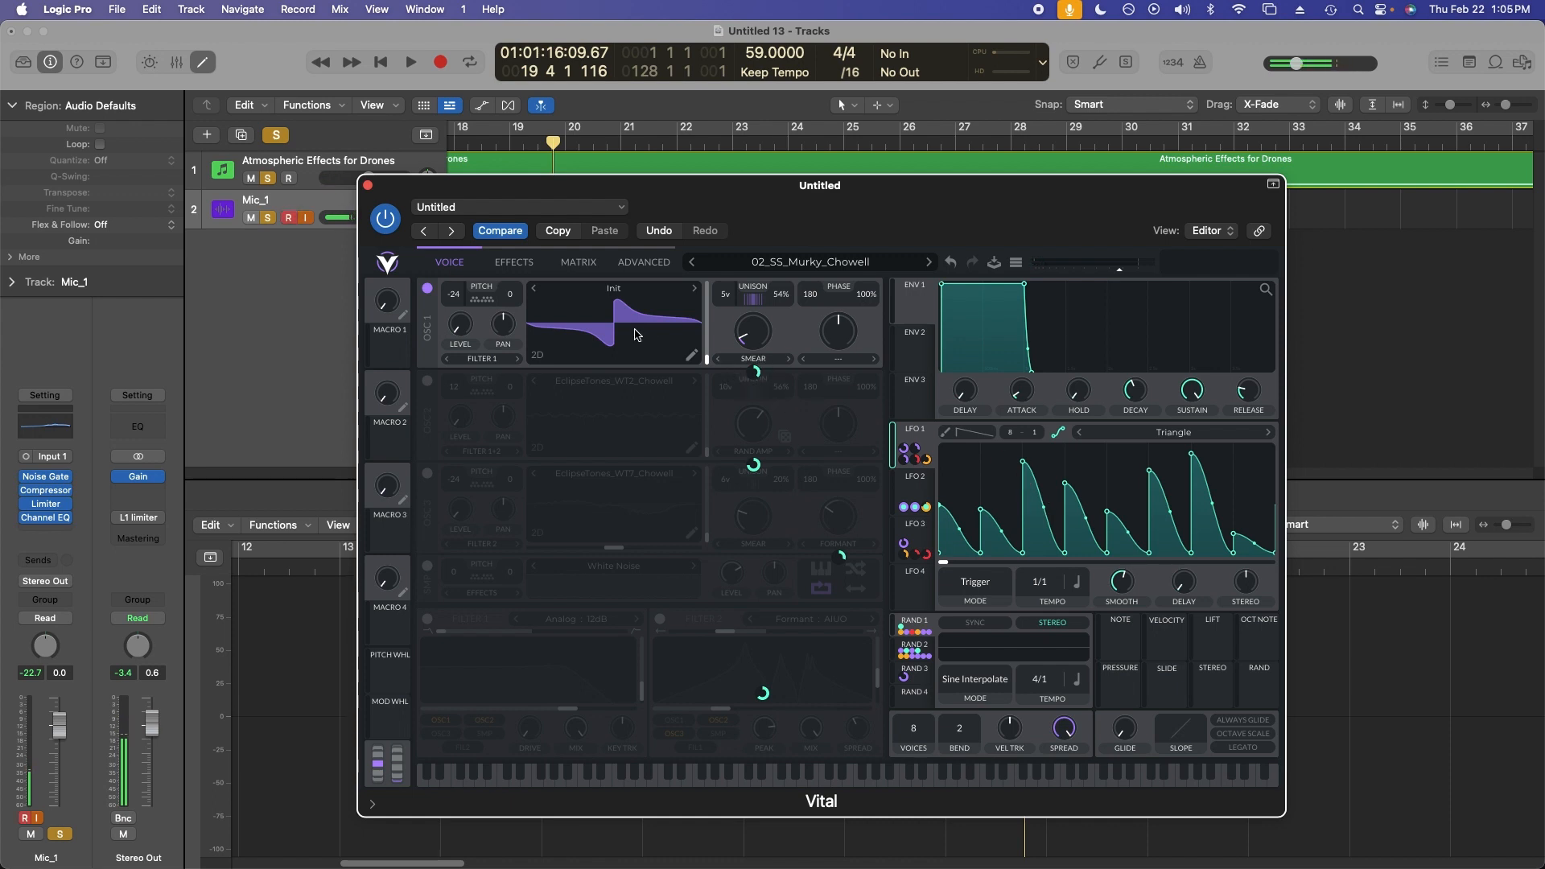
key(space)
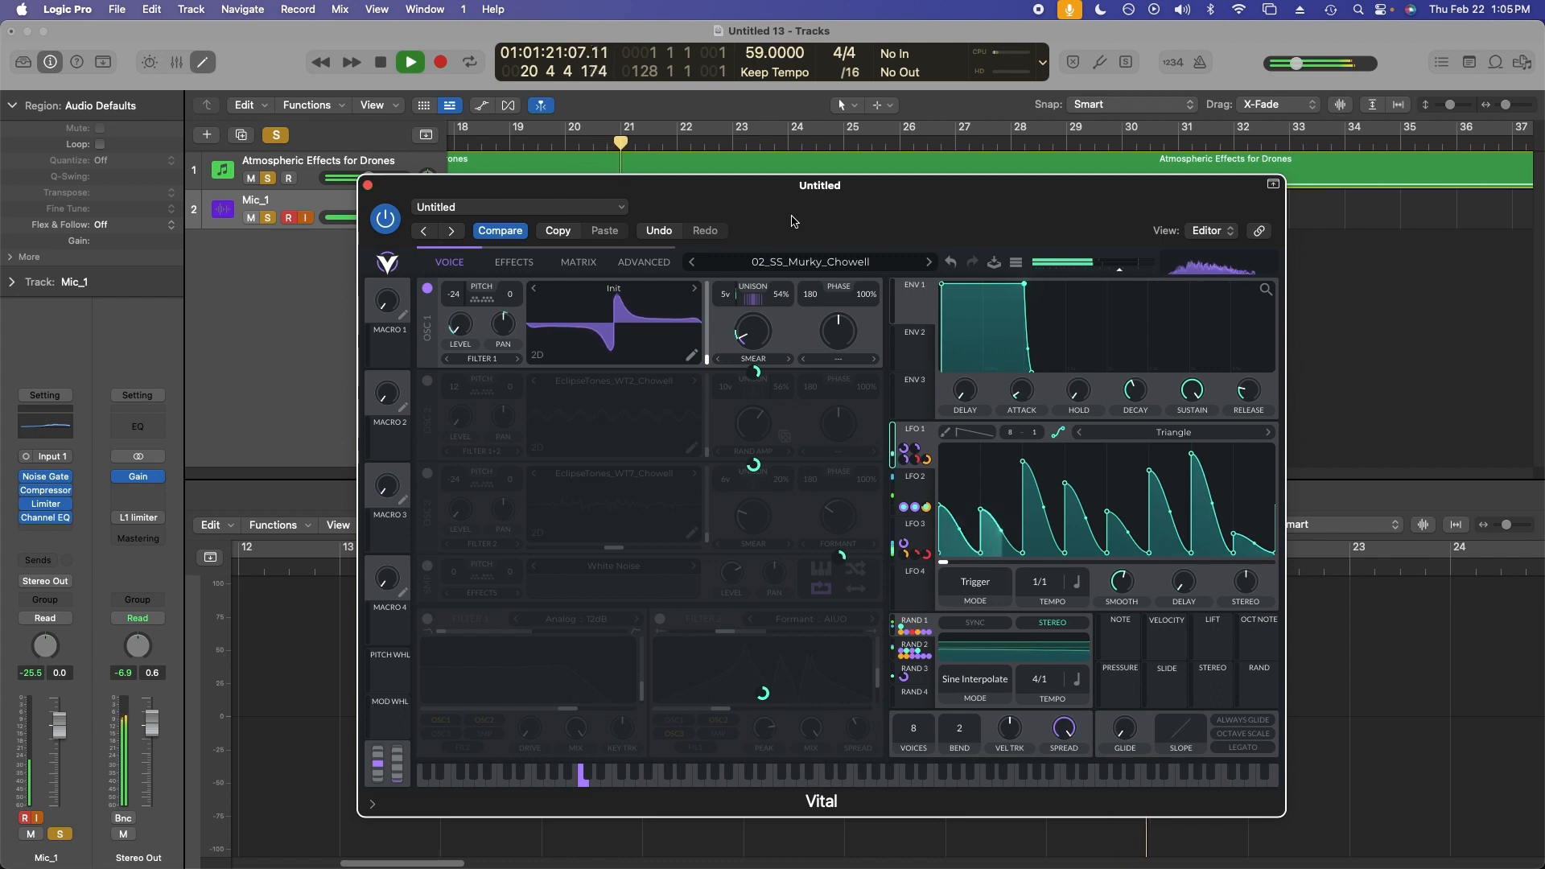
drag(793, 221, 825, 210)
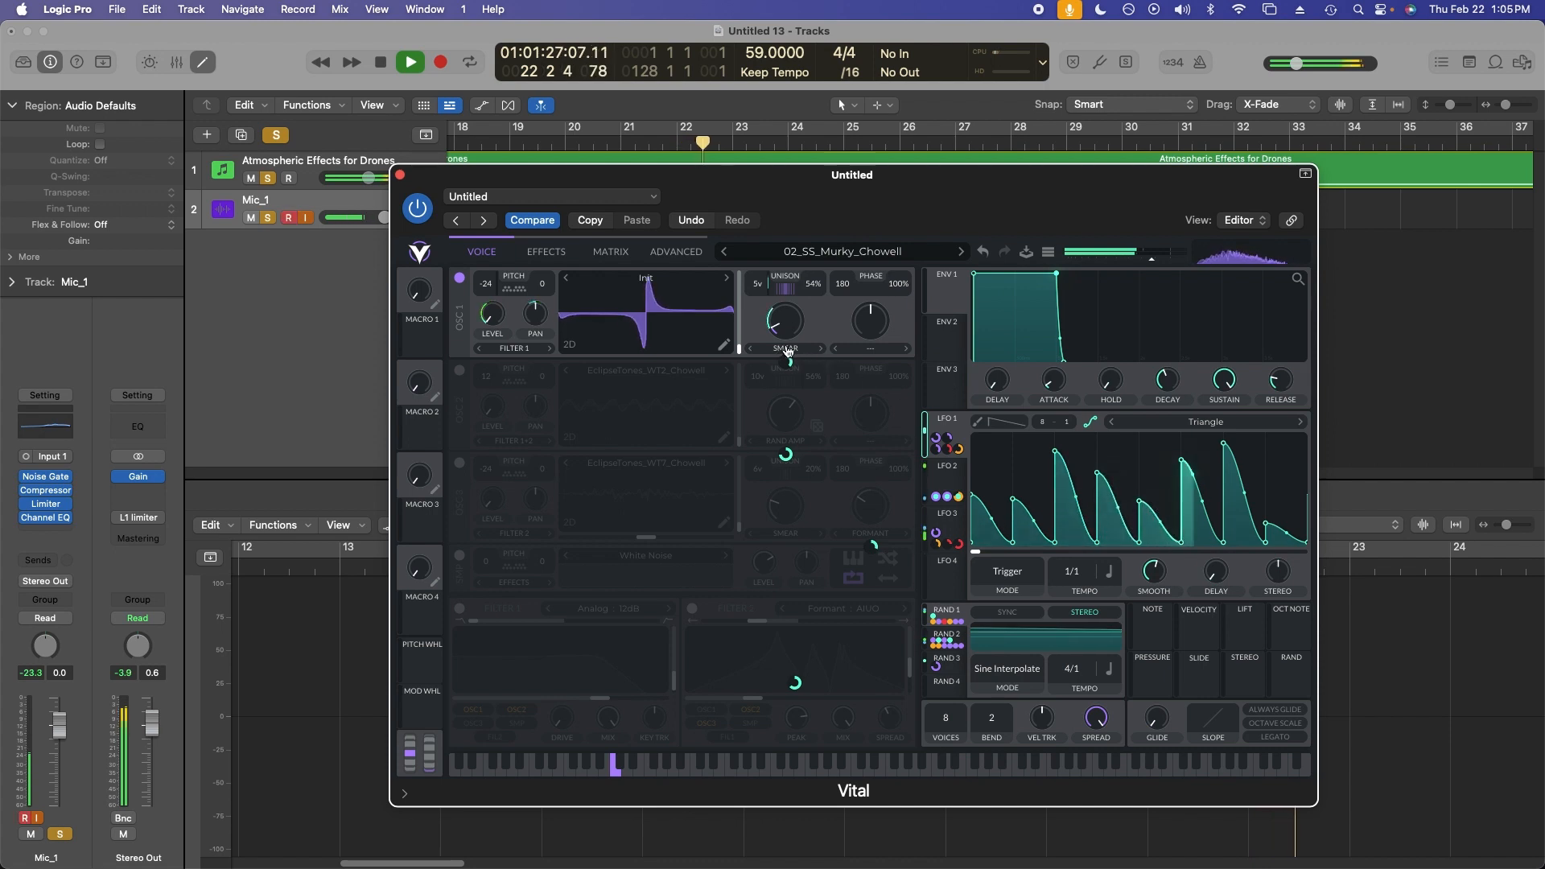
mouse_move(935, 440)
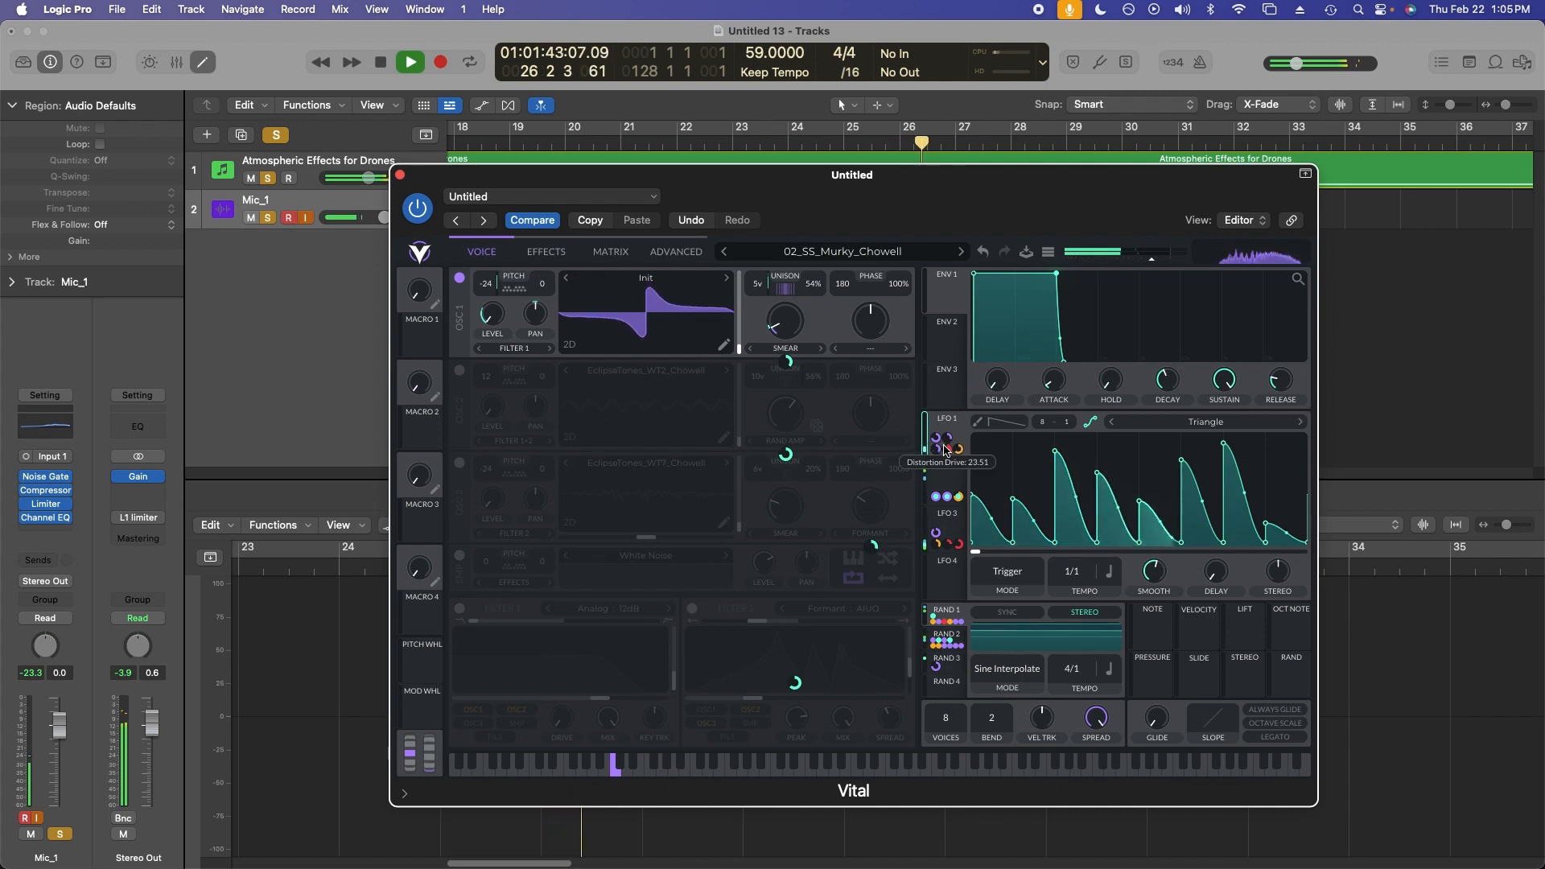
Review the effects chain on the Effects page.
click(567, 253)
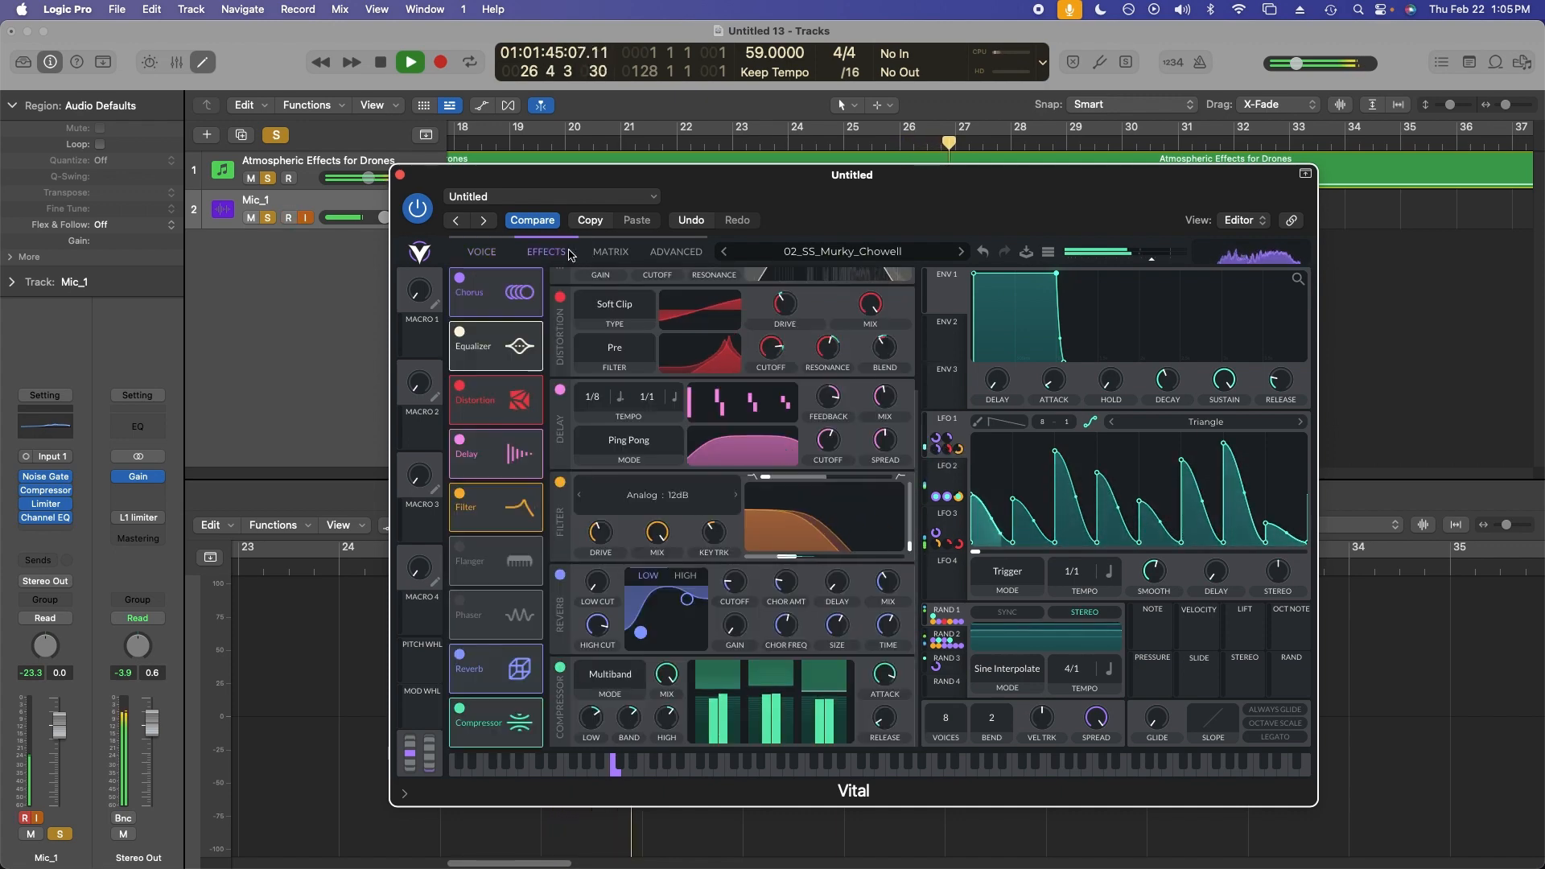
scroll(716, 374, up, 1)
mouse_move(951, 453)
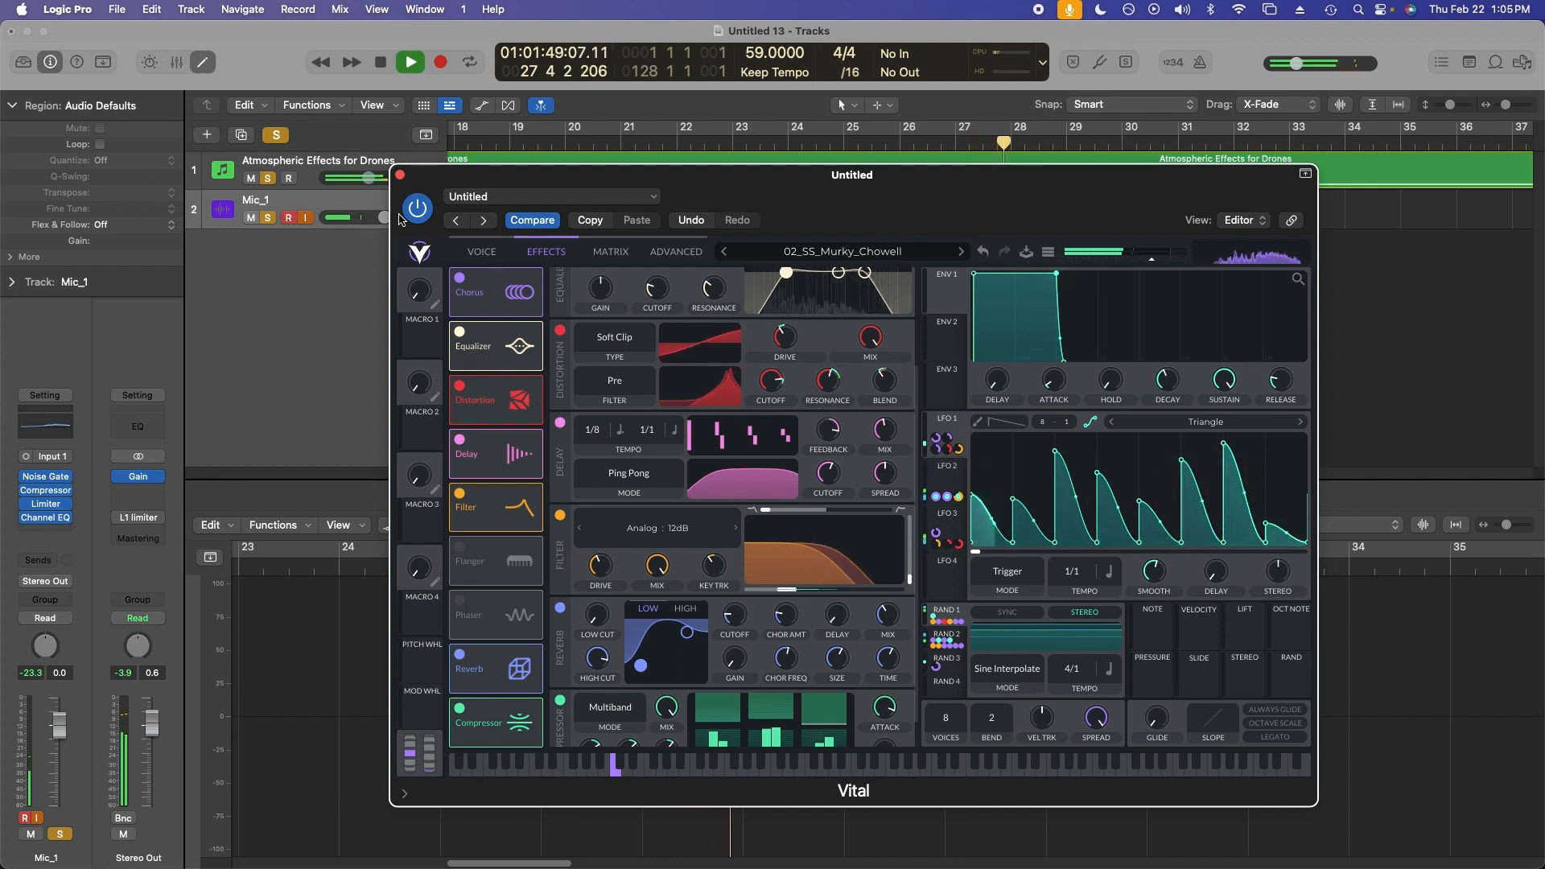
Lower the Atmospheric Effects for Drones track's volume a little more and return to the Voice page.
drag(369, 178, 356, 178)
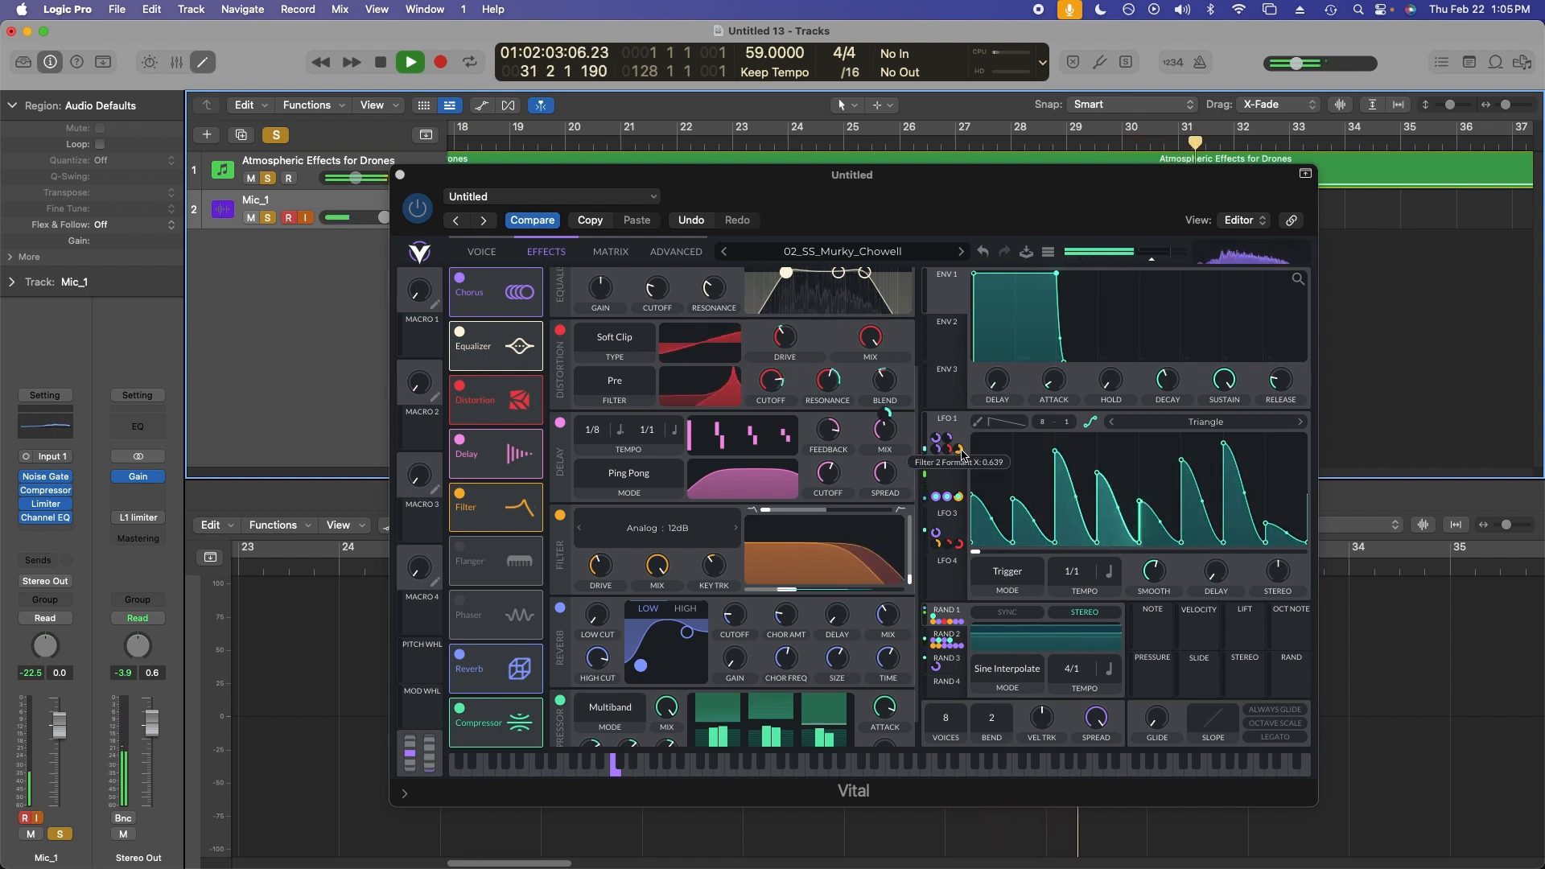
click(481, 251)
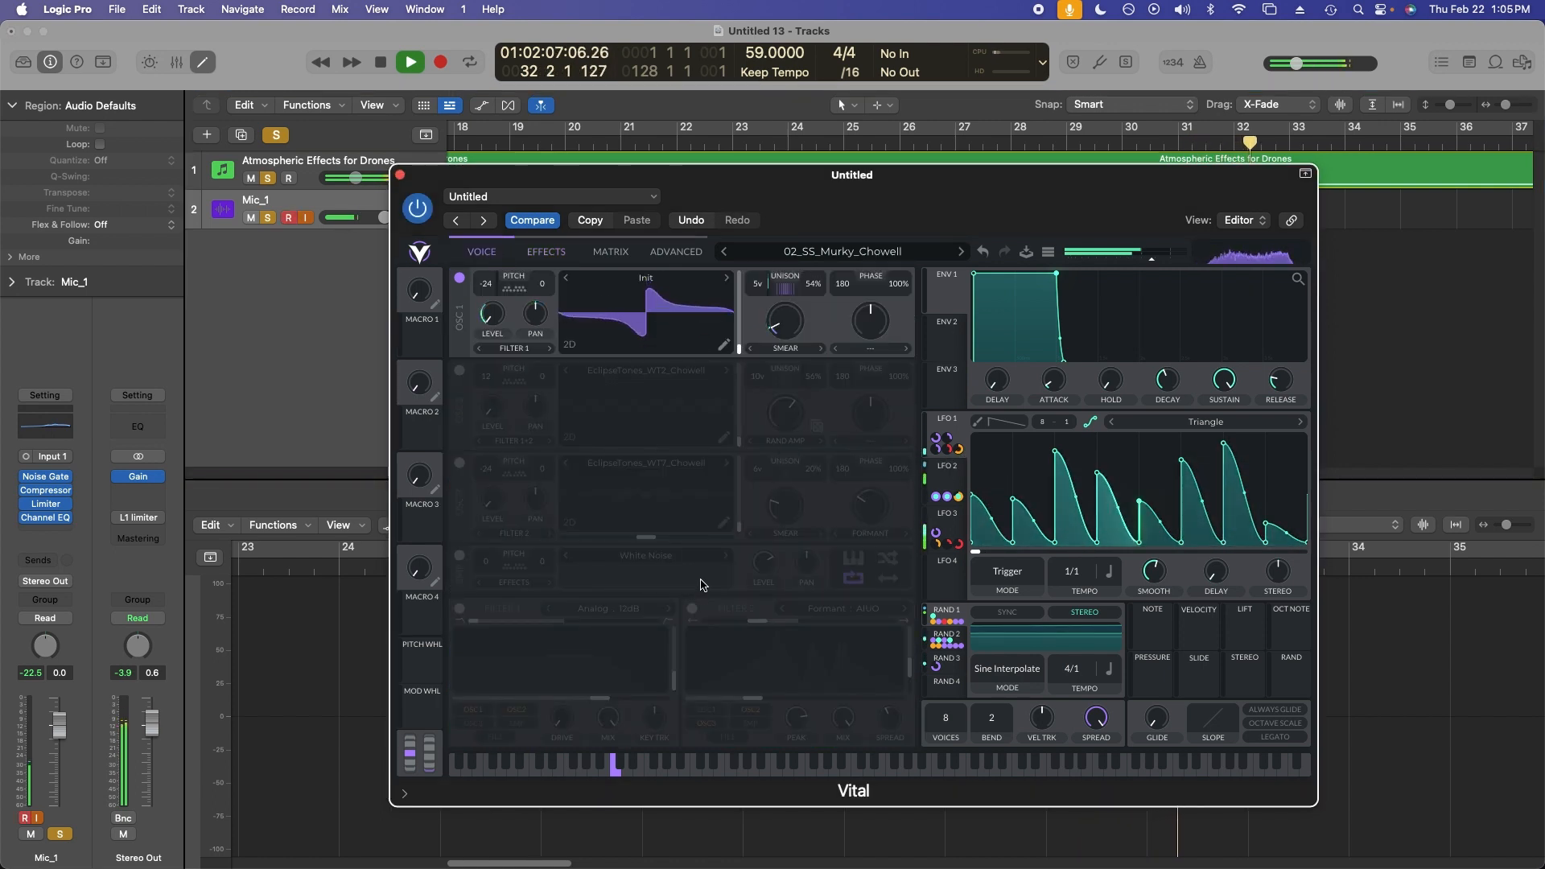
drag(846, 175, 847, 165)
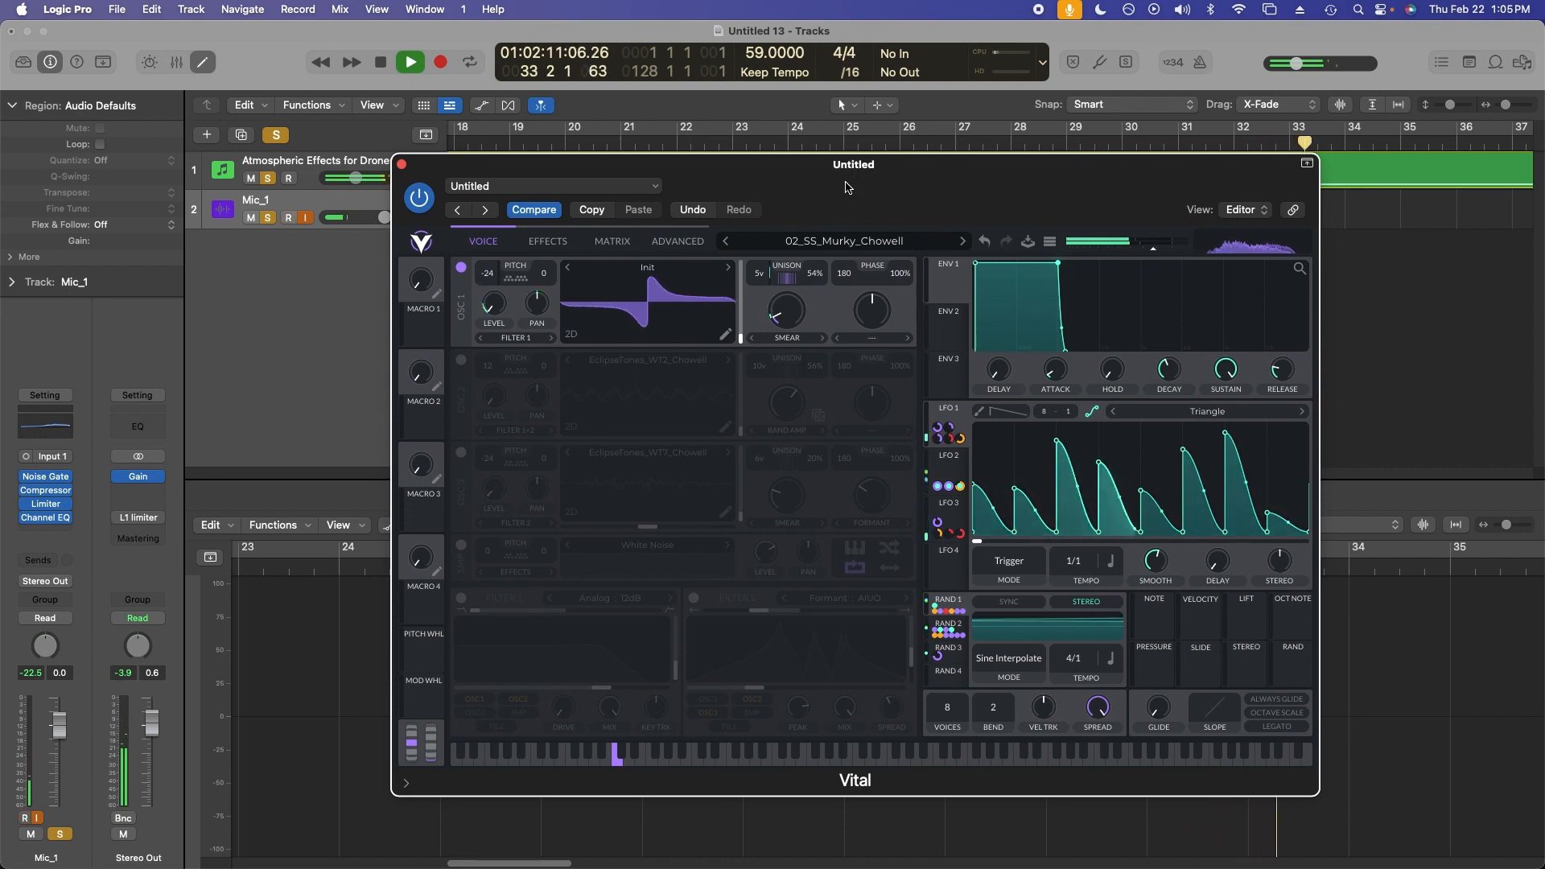
Select the drone region and turn on cycle playback.
click(1366, 160)
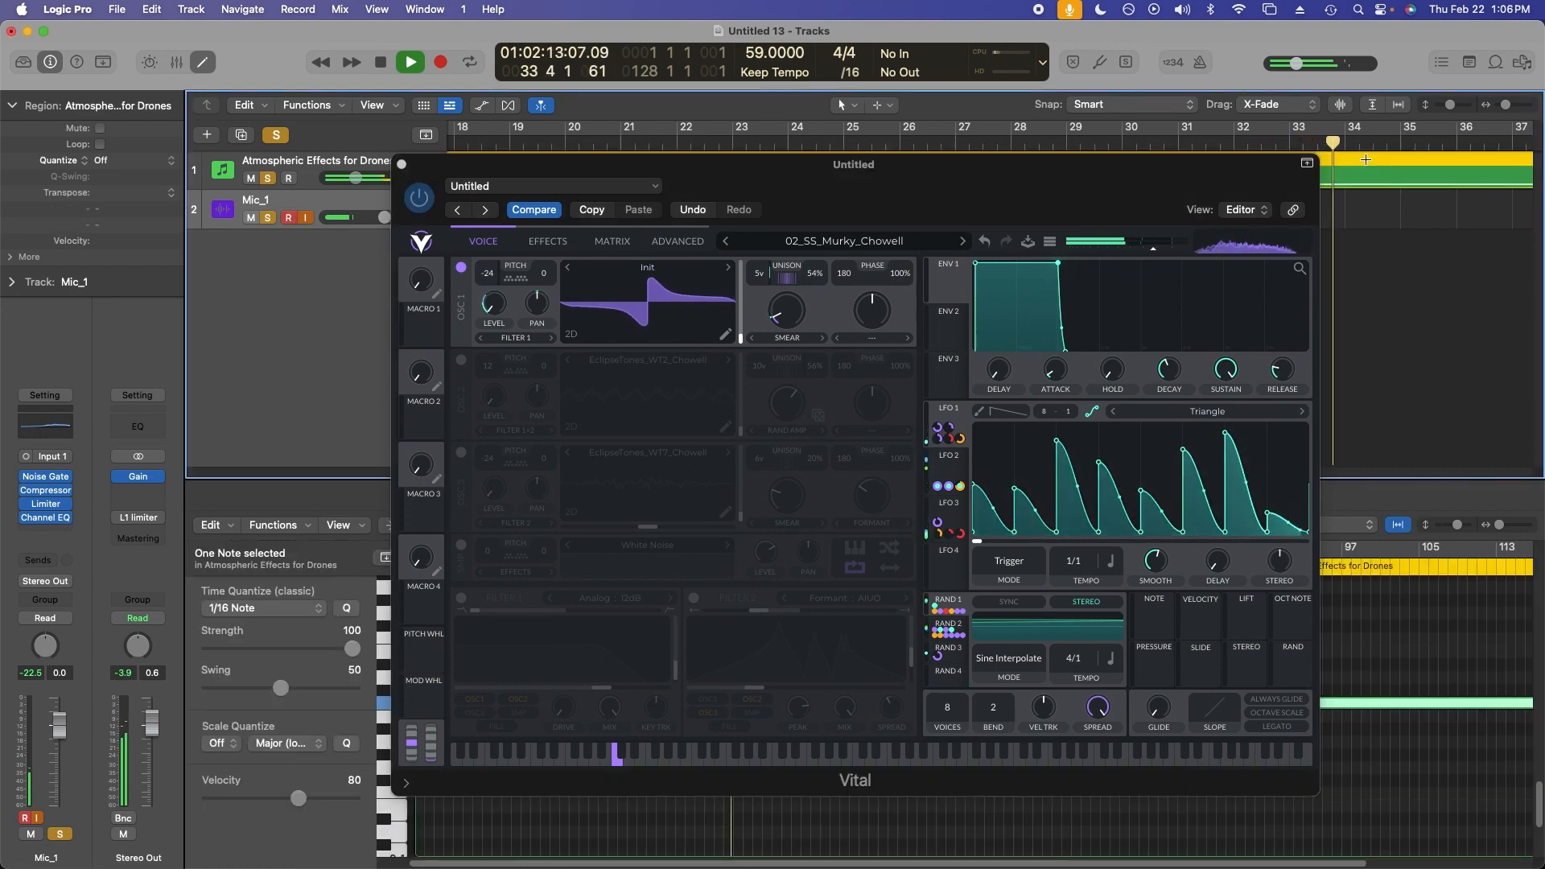
key(c)
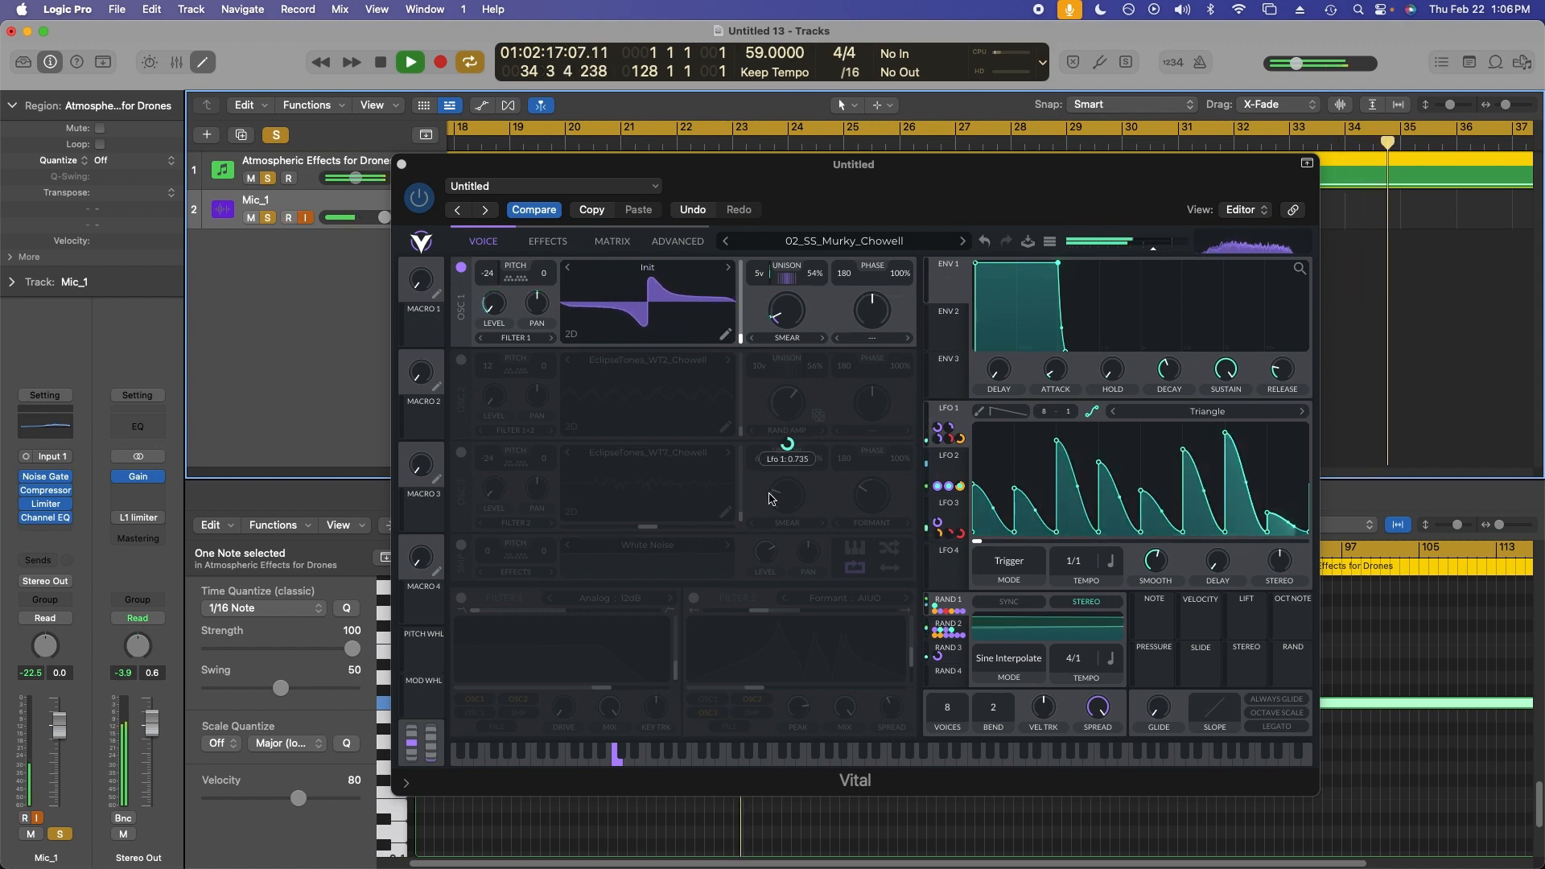
Re-enable Filter 1 and Filter 2.
click(694, 599)
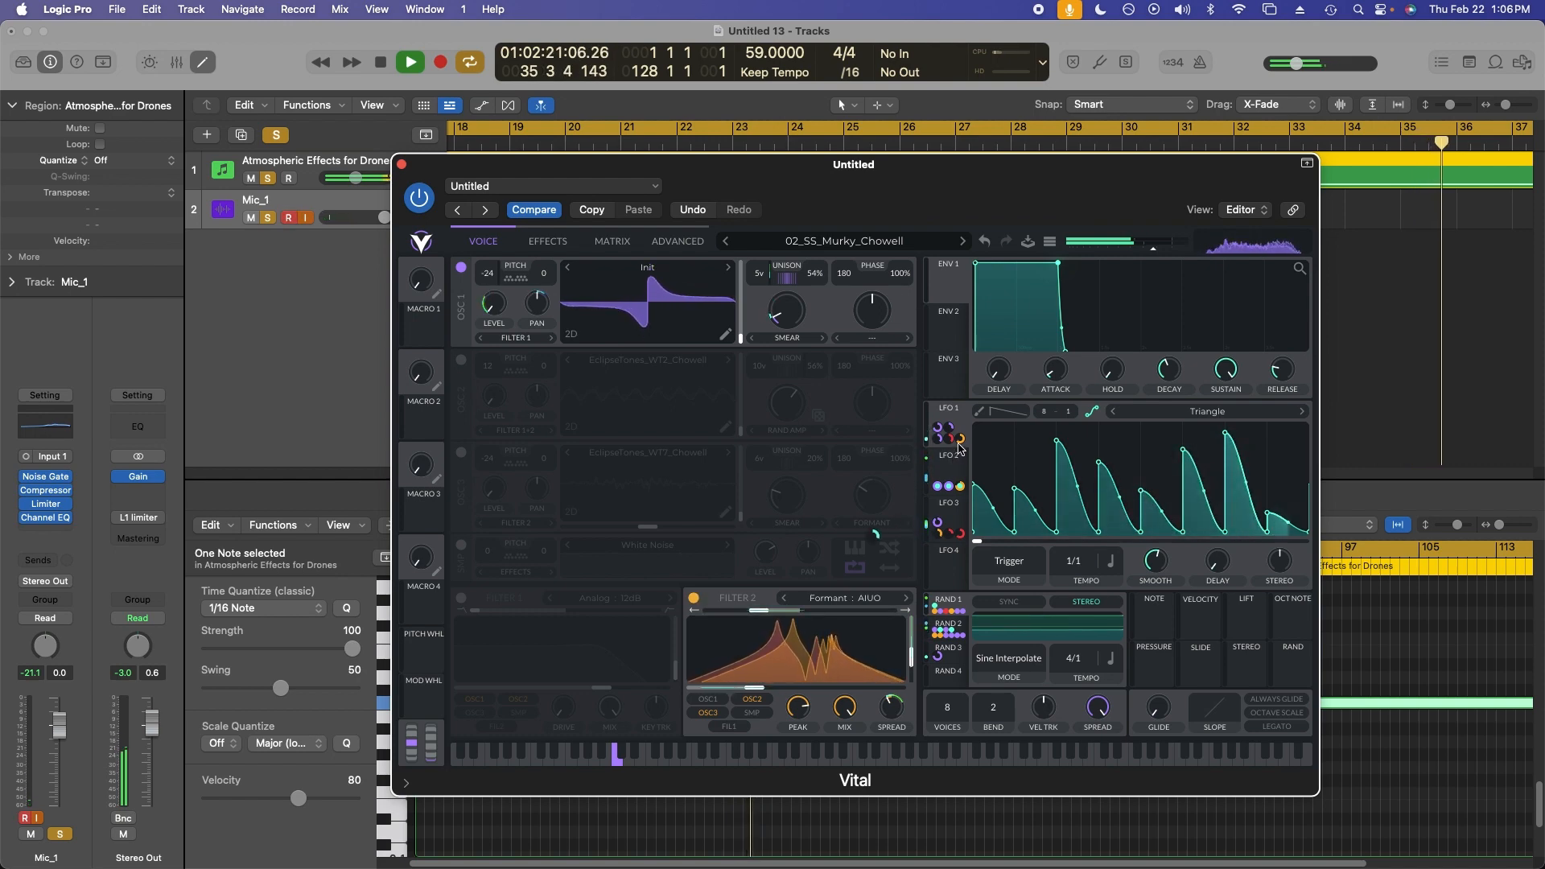
mouse_move(961, 444)
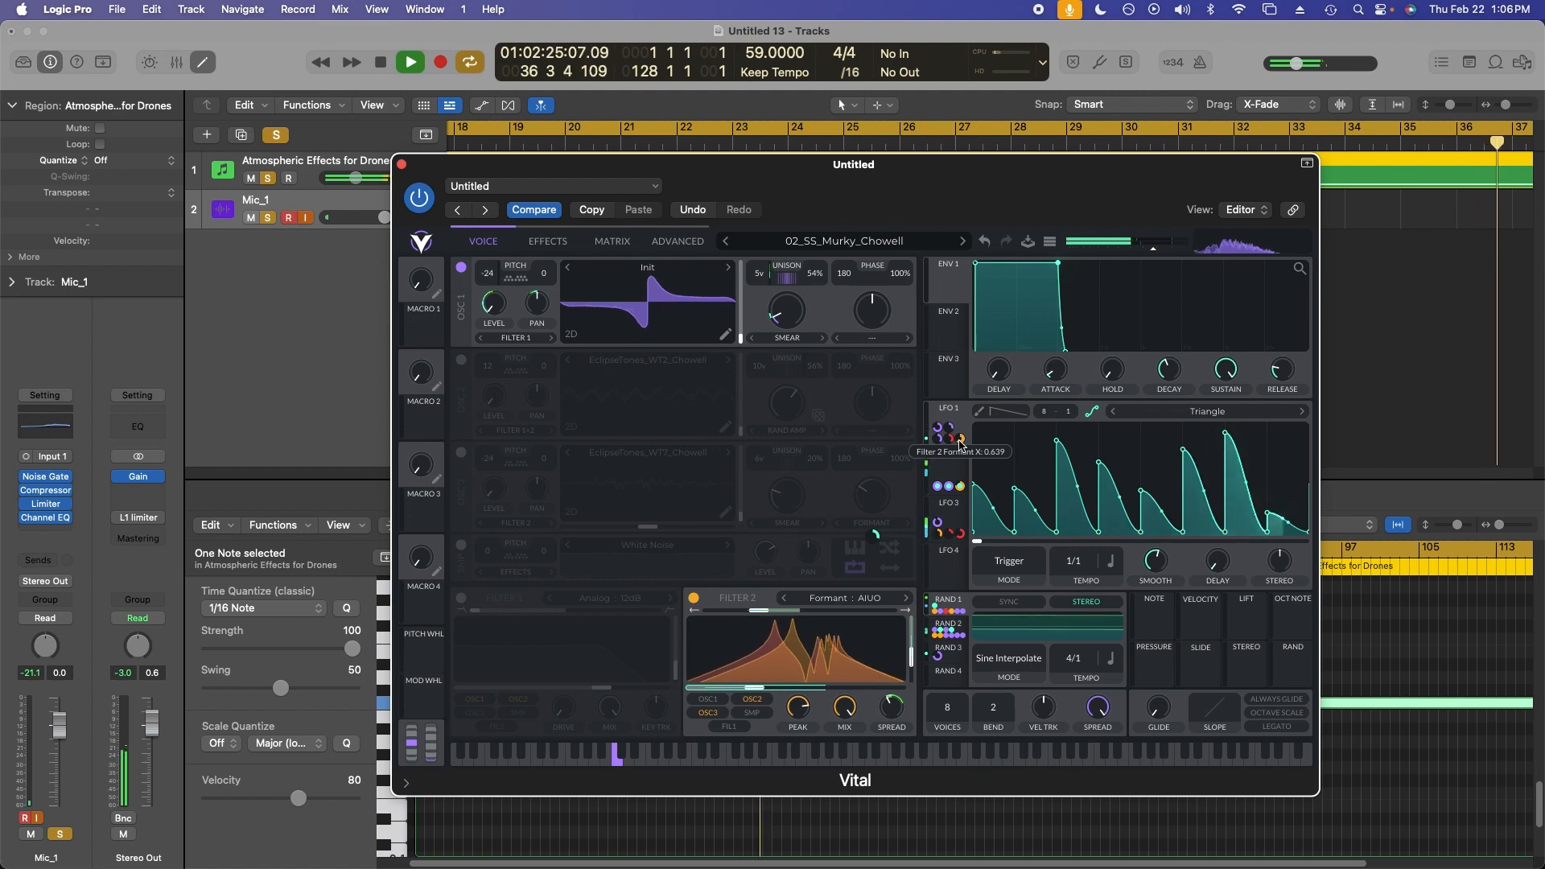
click(693, 598)
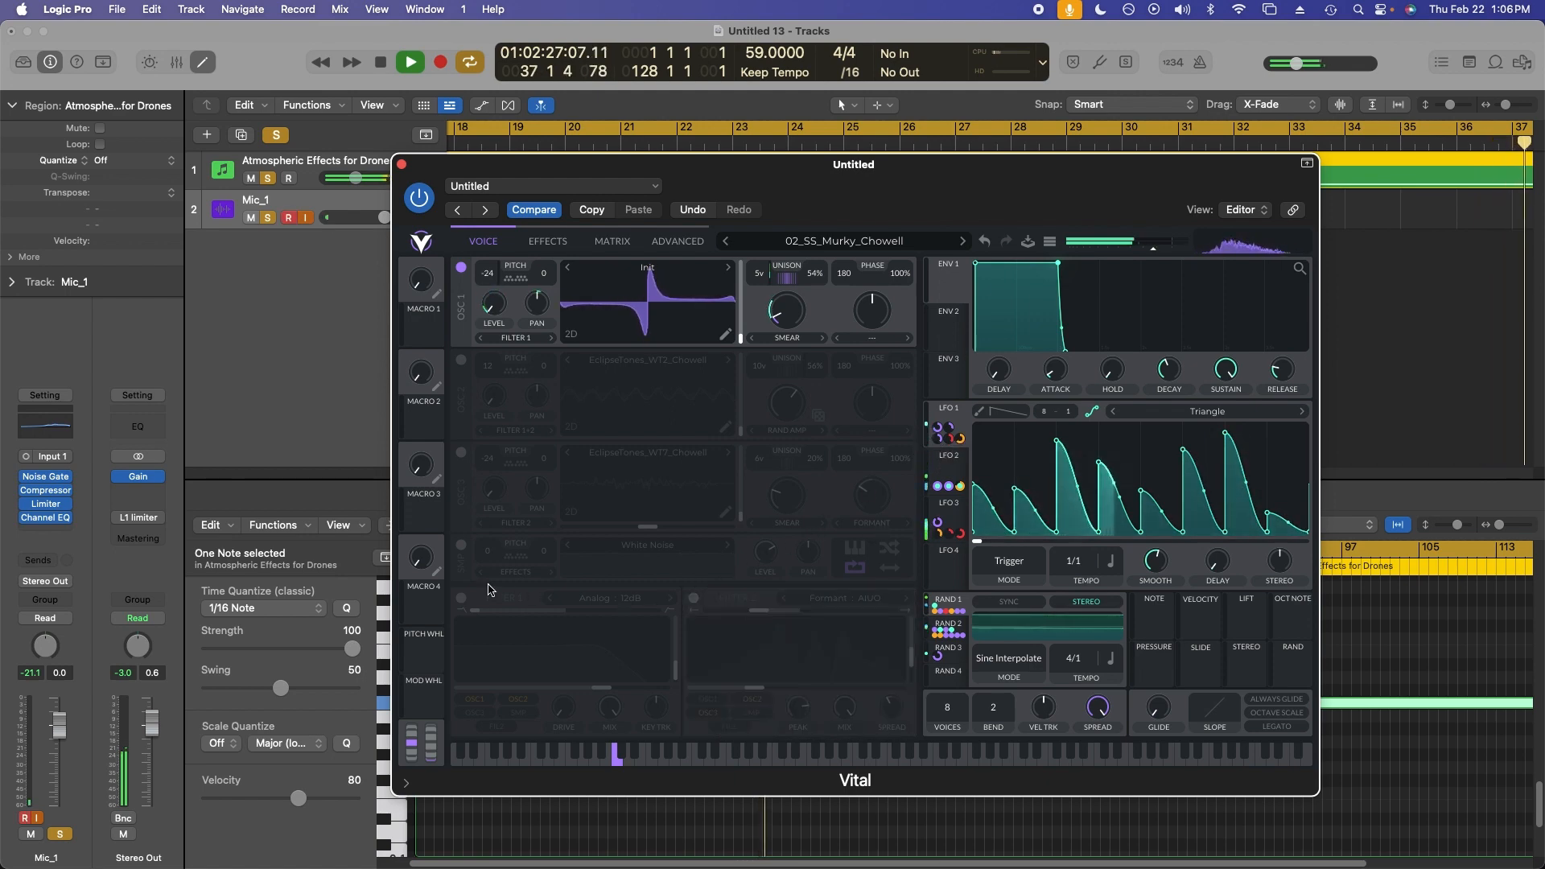
click(462, 598)
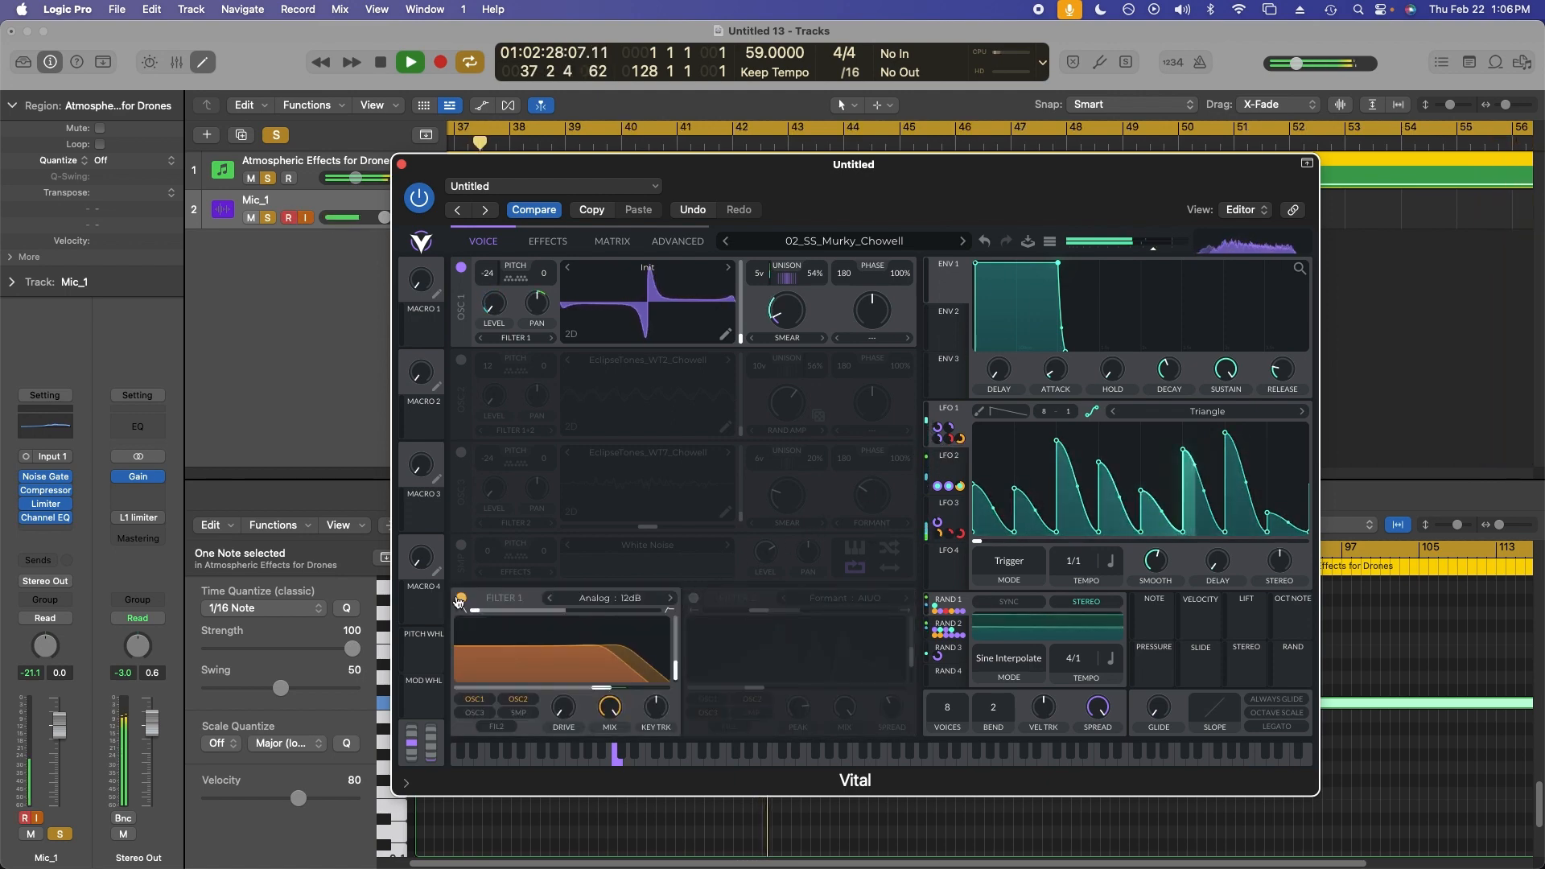
click(693, 598)
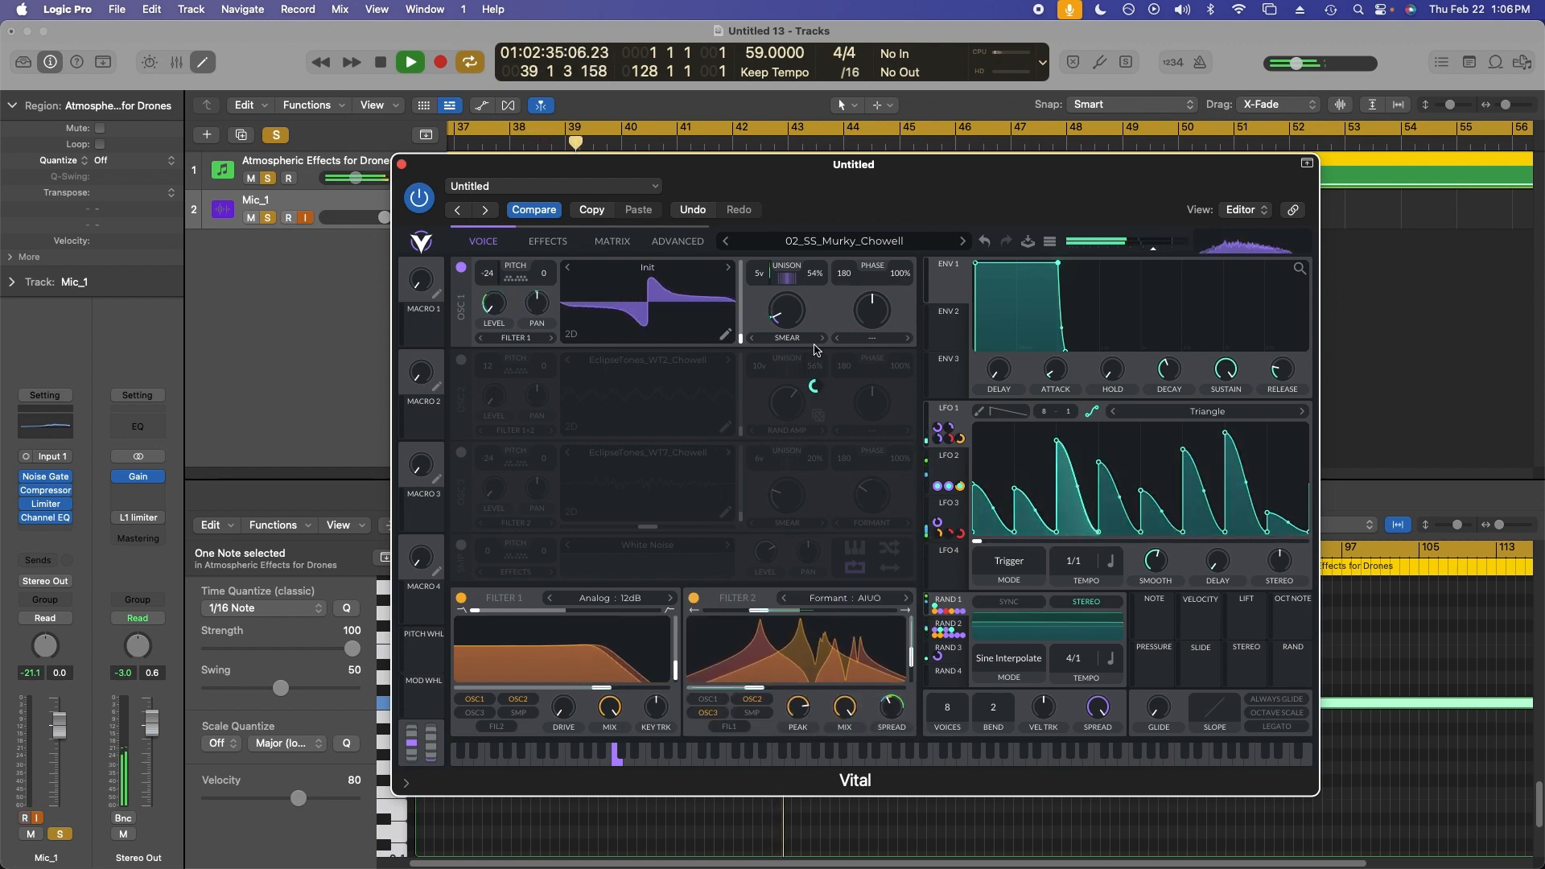
Enable oscillator 2 and disable oscillator 1.
click(461, 360)
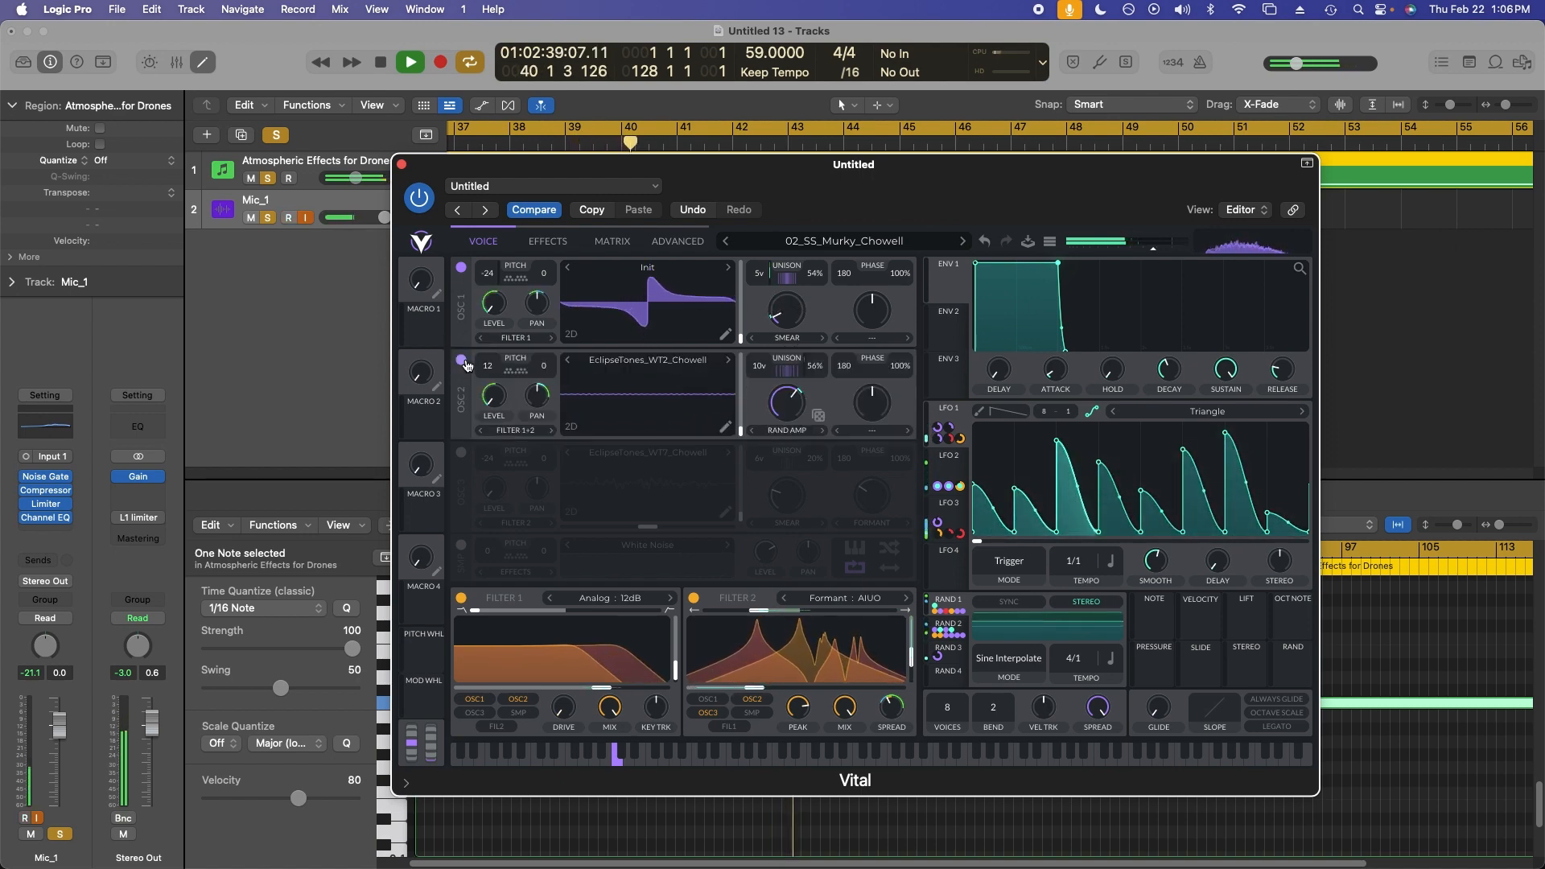
click(461, 267)
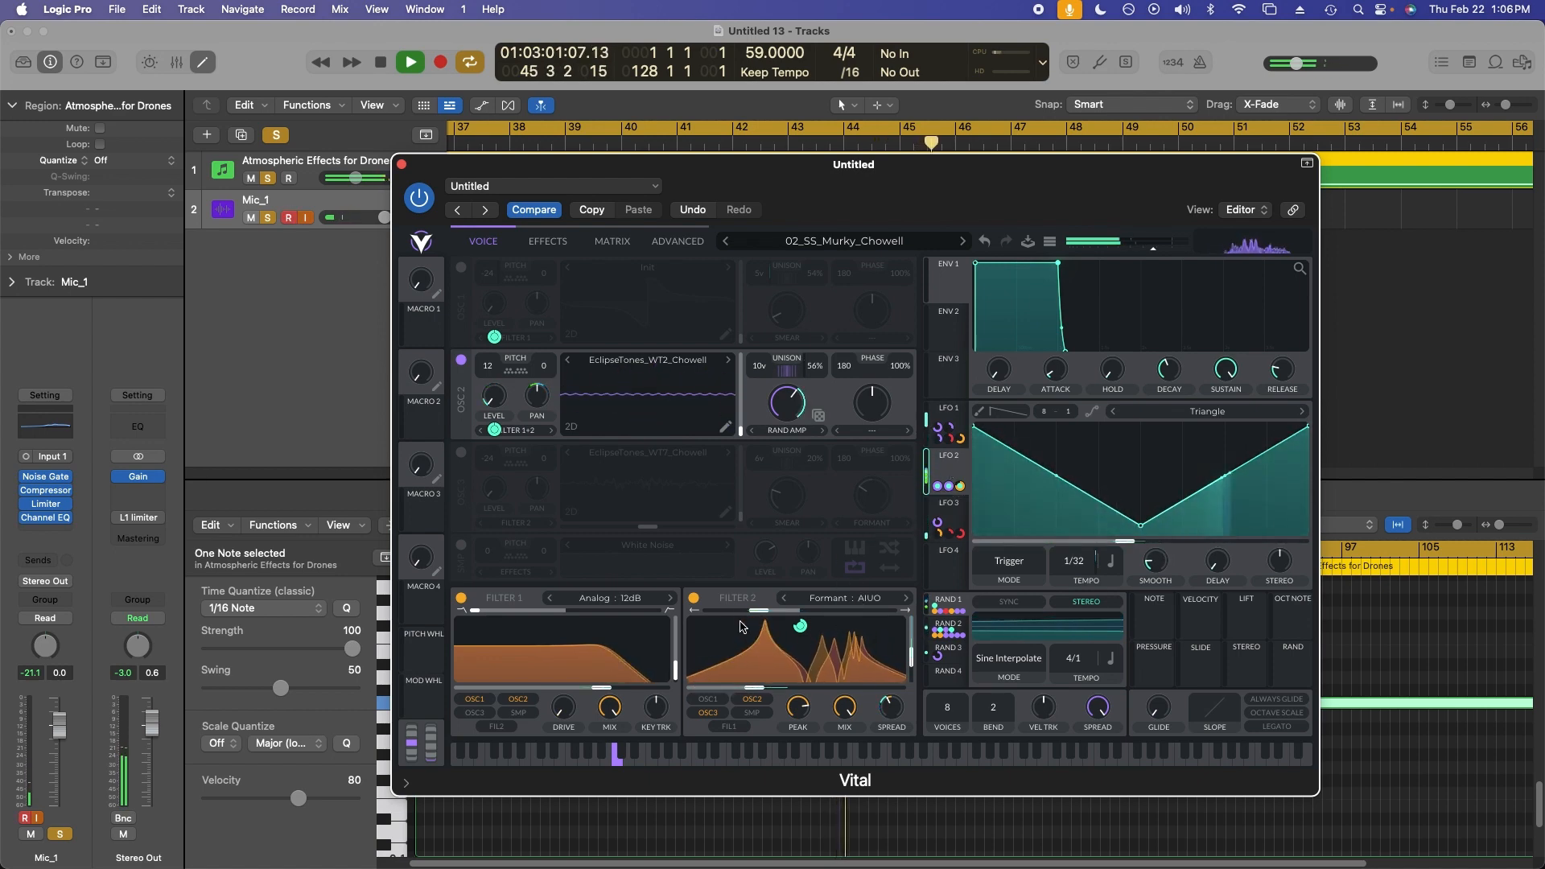
mouse_move(798, 626)
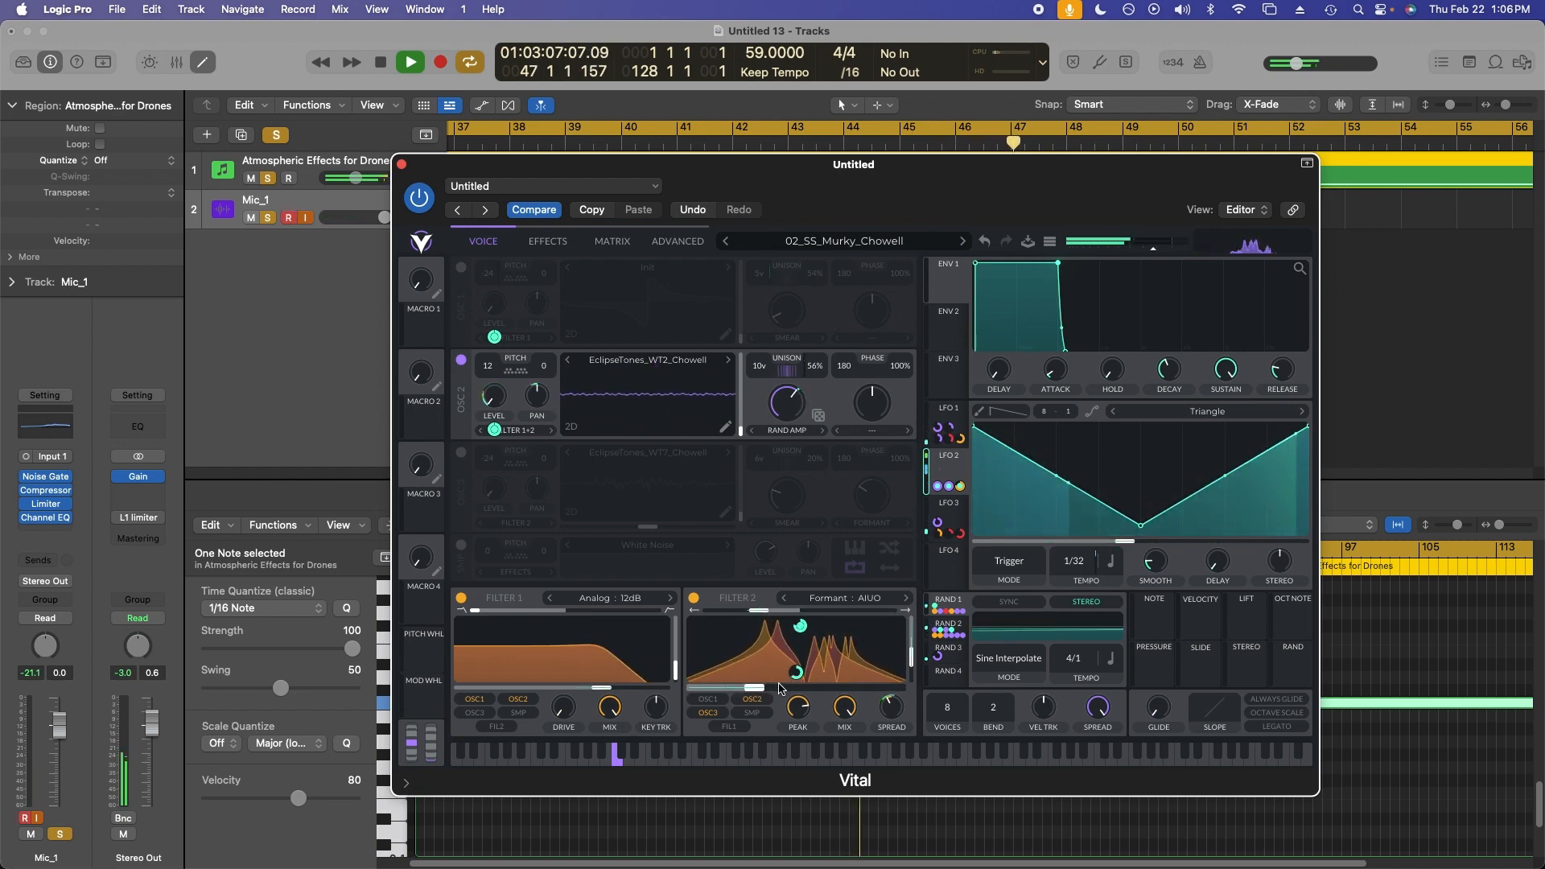
mouse_move(795, 674)
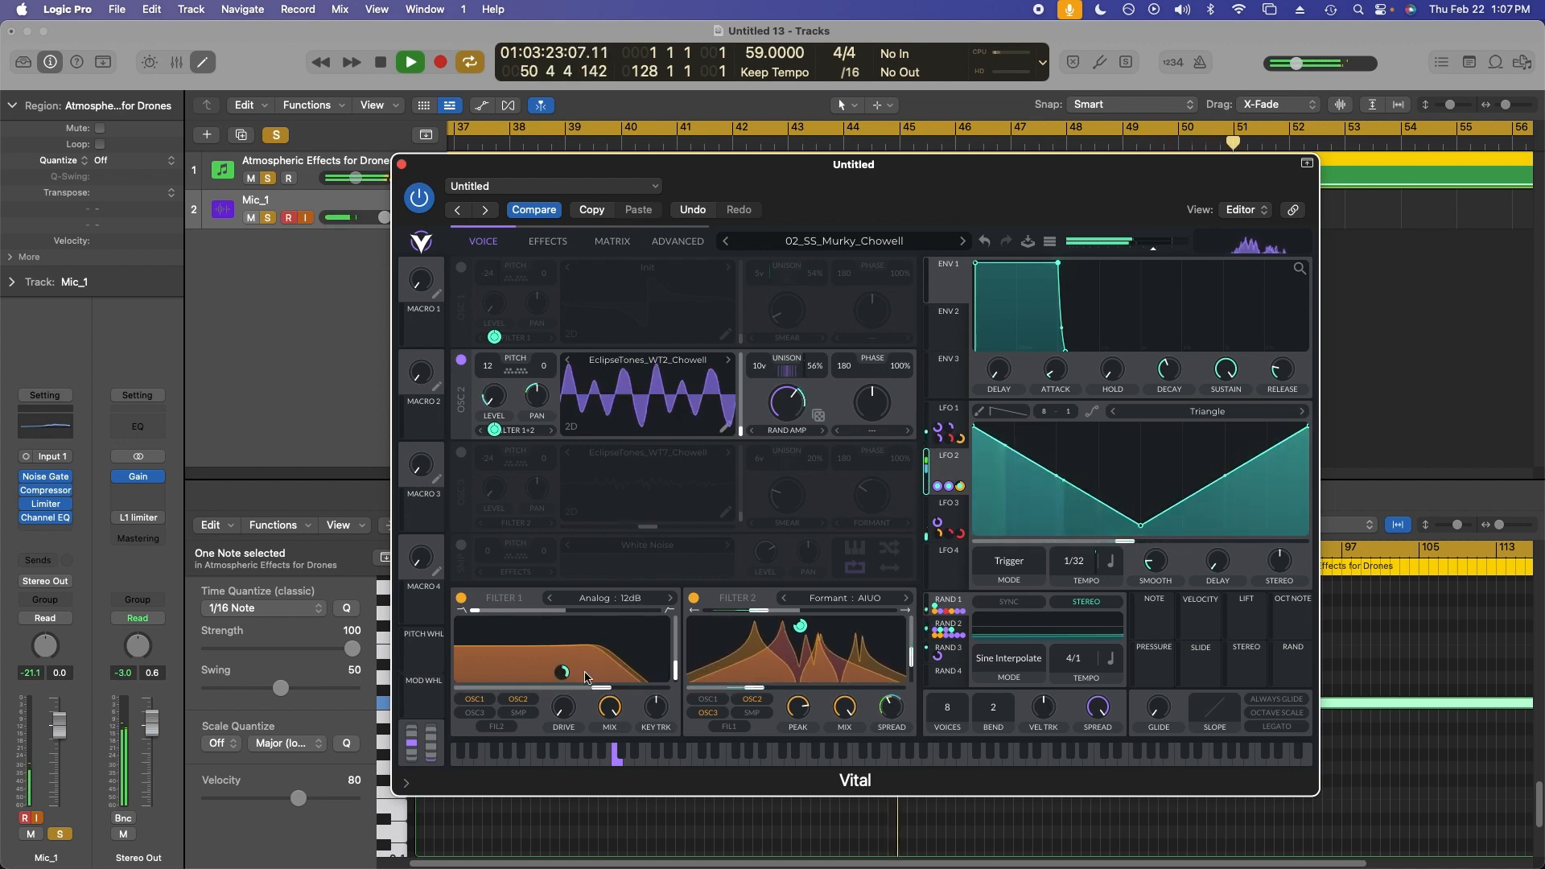
mouse_move(562, 673)
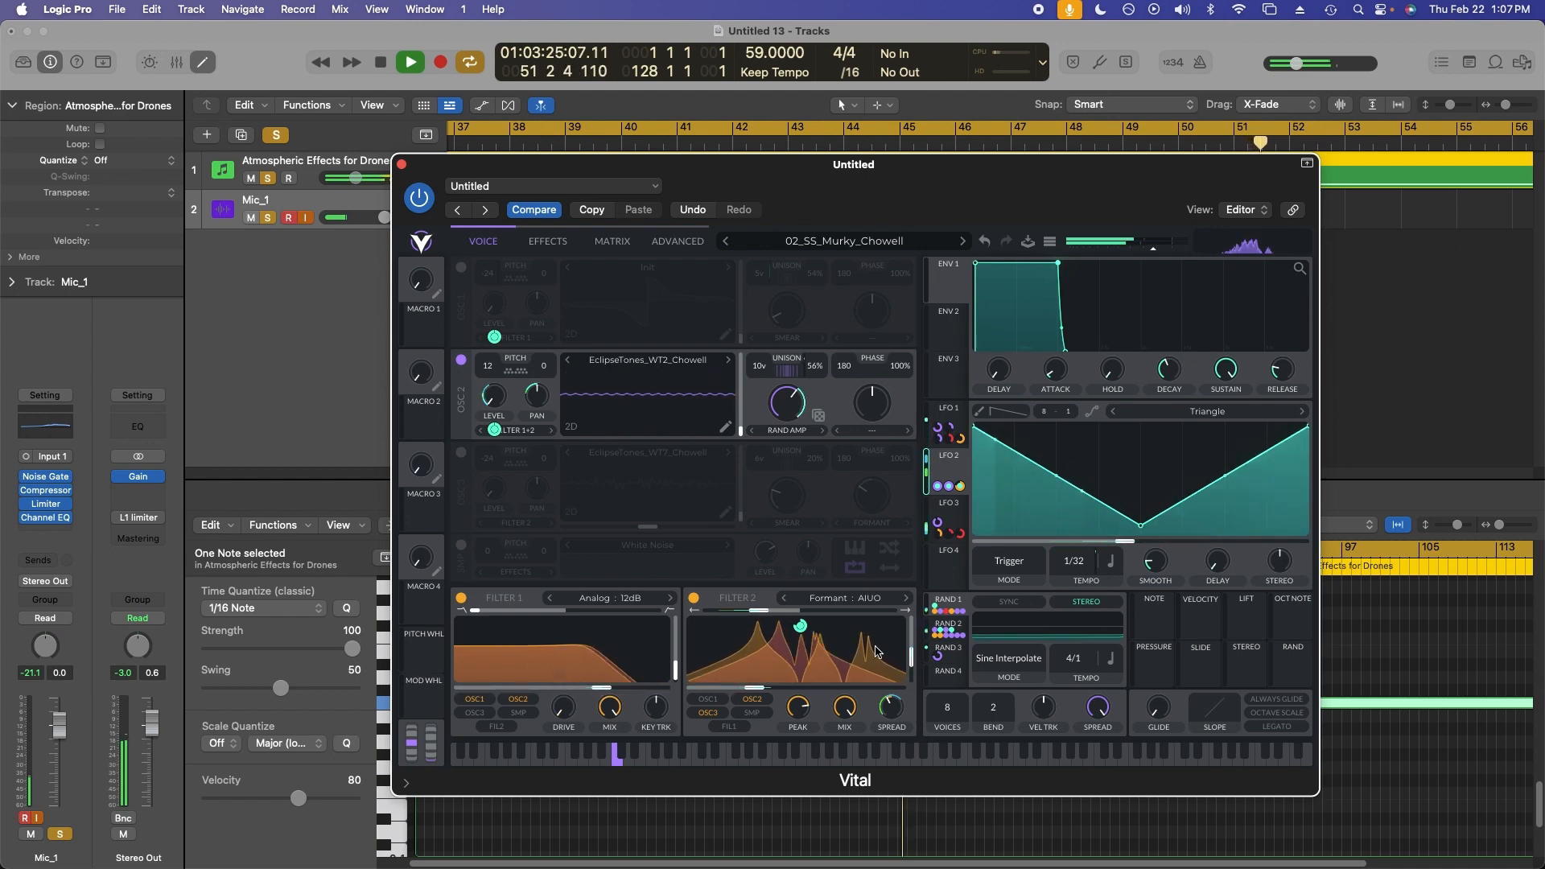
Select the Random 2 modulator to inspect its settings.
click(954, 626)
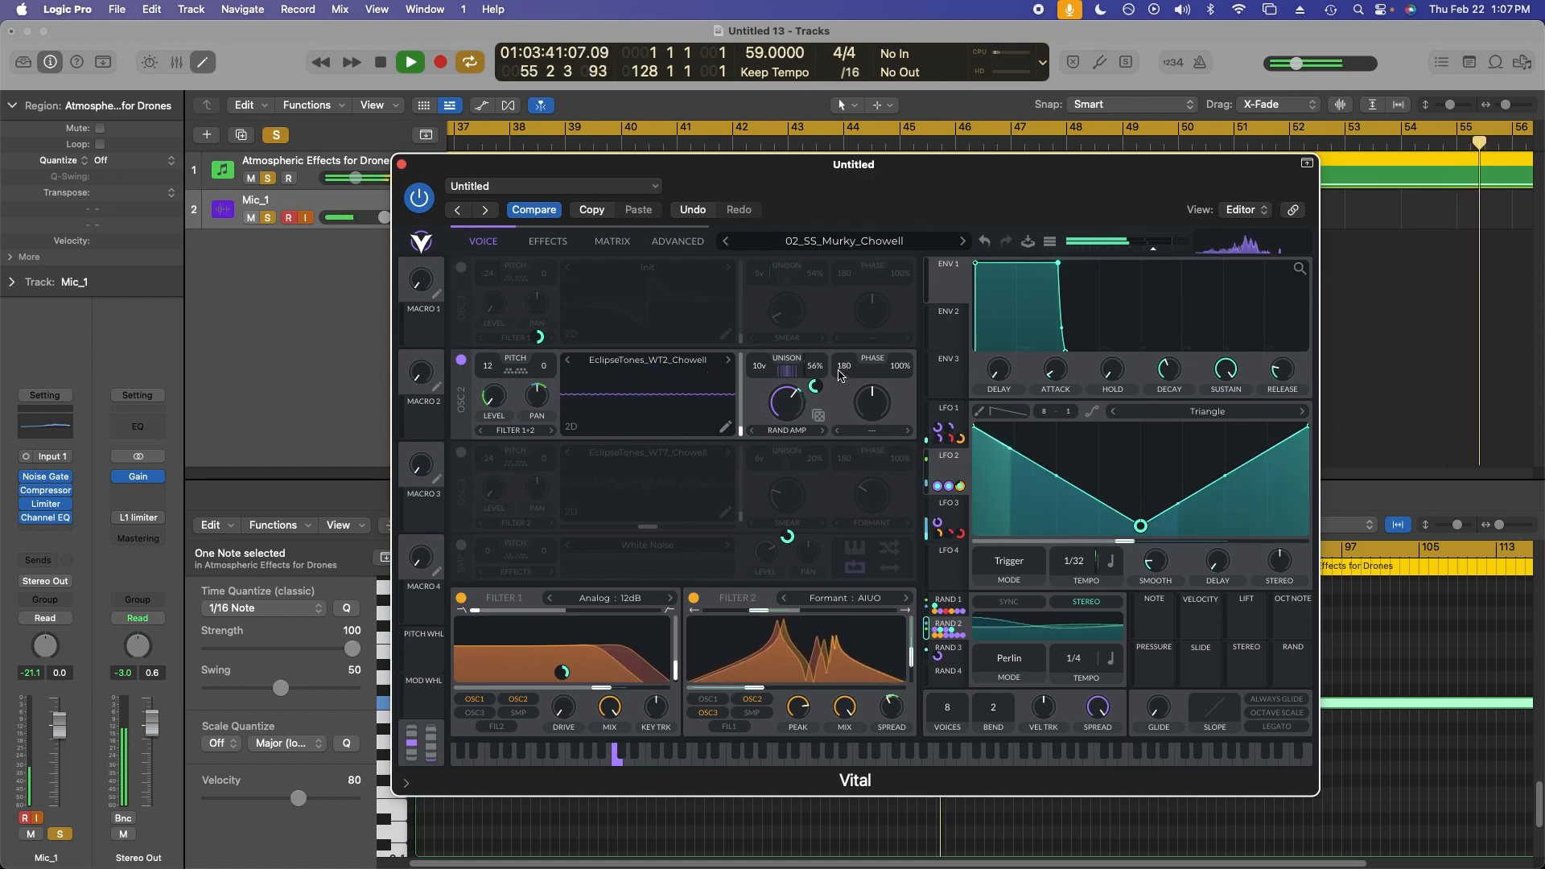
mouse_move(815, 385)
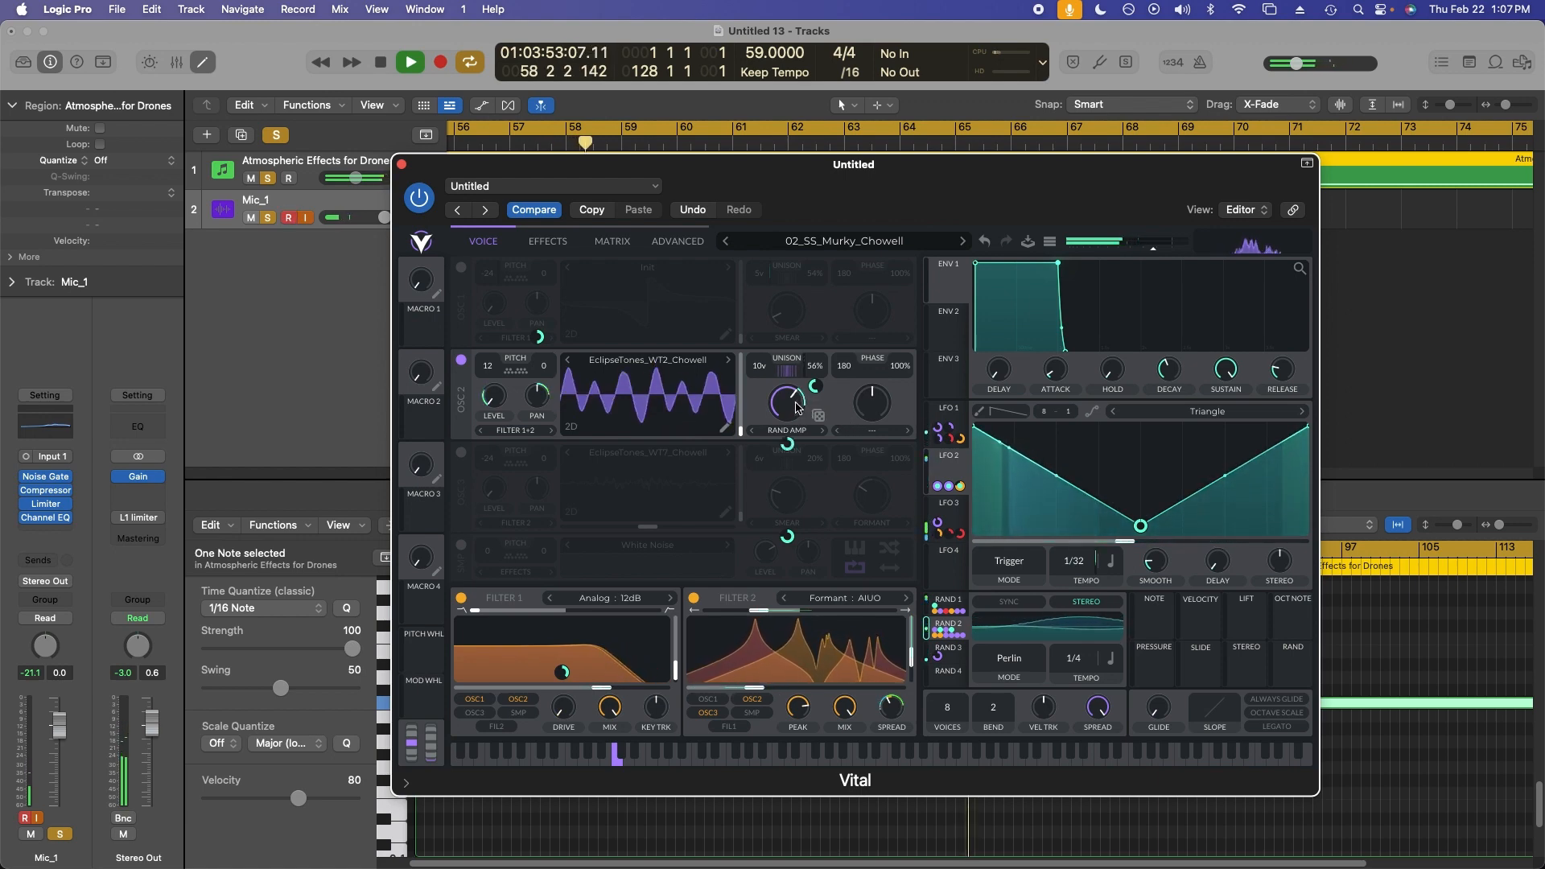
mouse_move(790, 443)
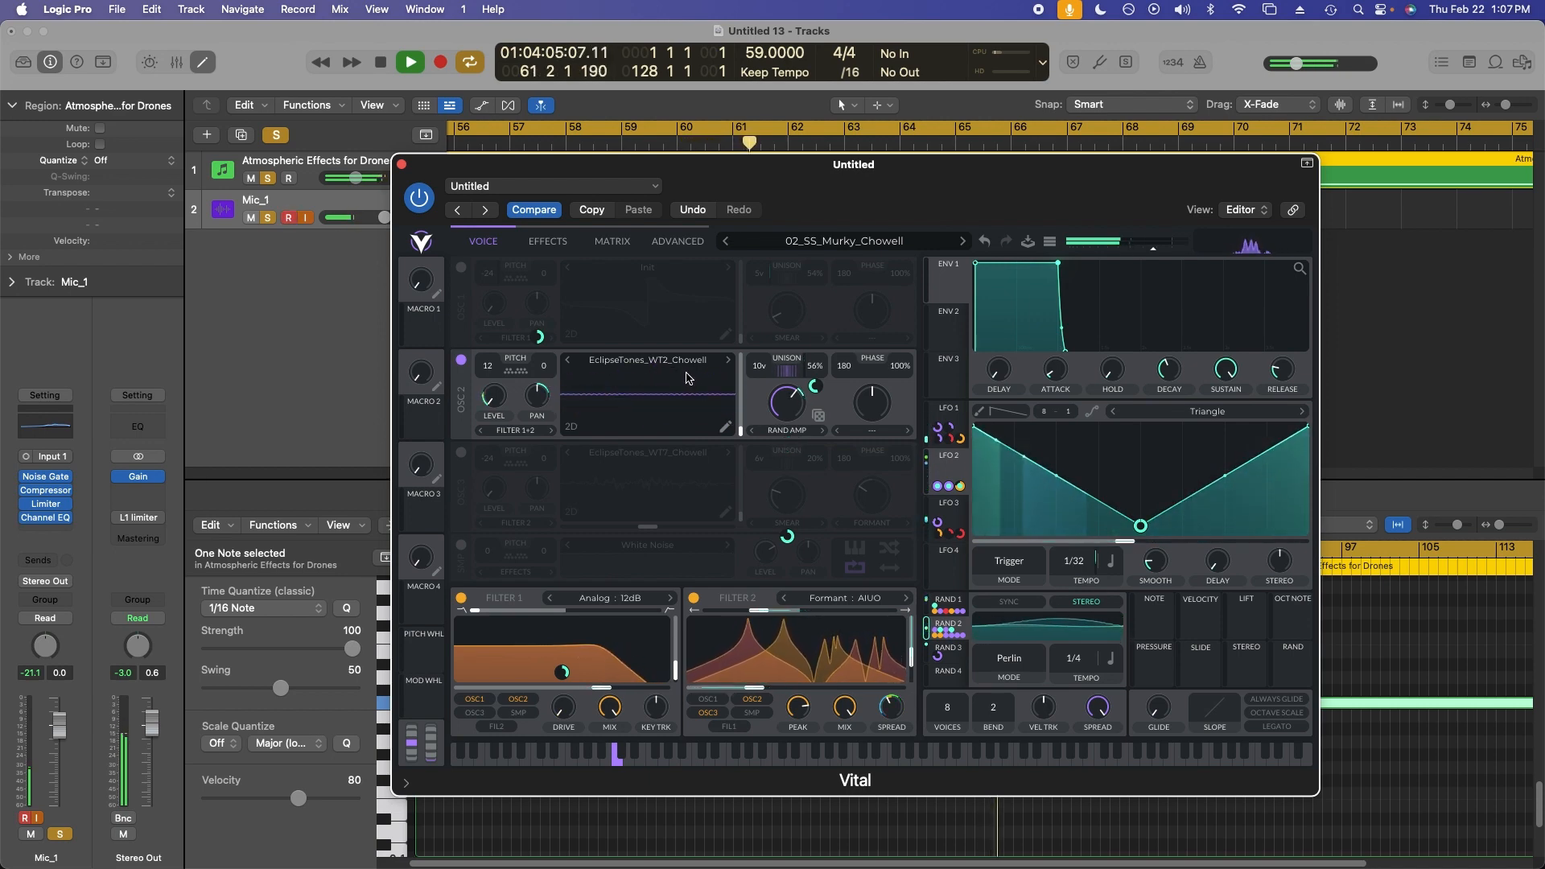
mouse_move(495, 404)
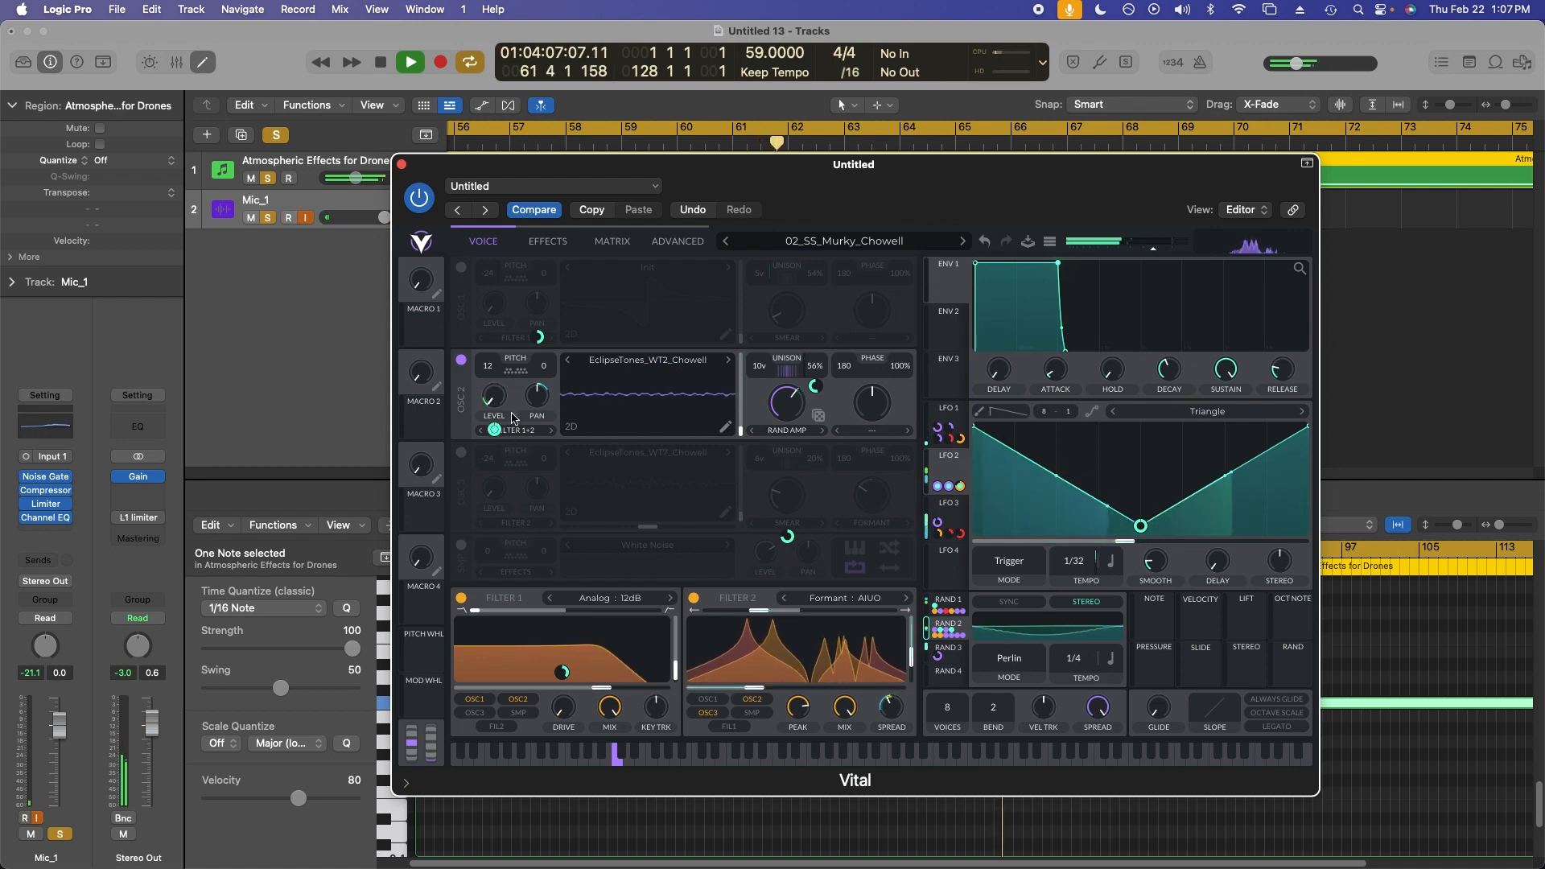
Disable oscillator 2 and enable oscillator 3.
mouse_move(497, 434)
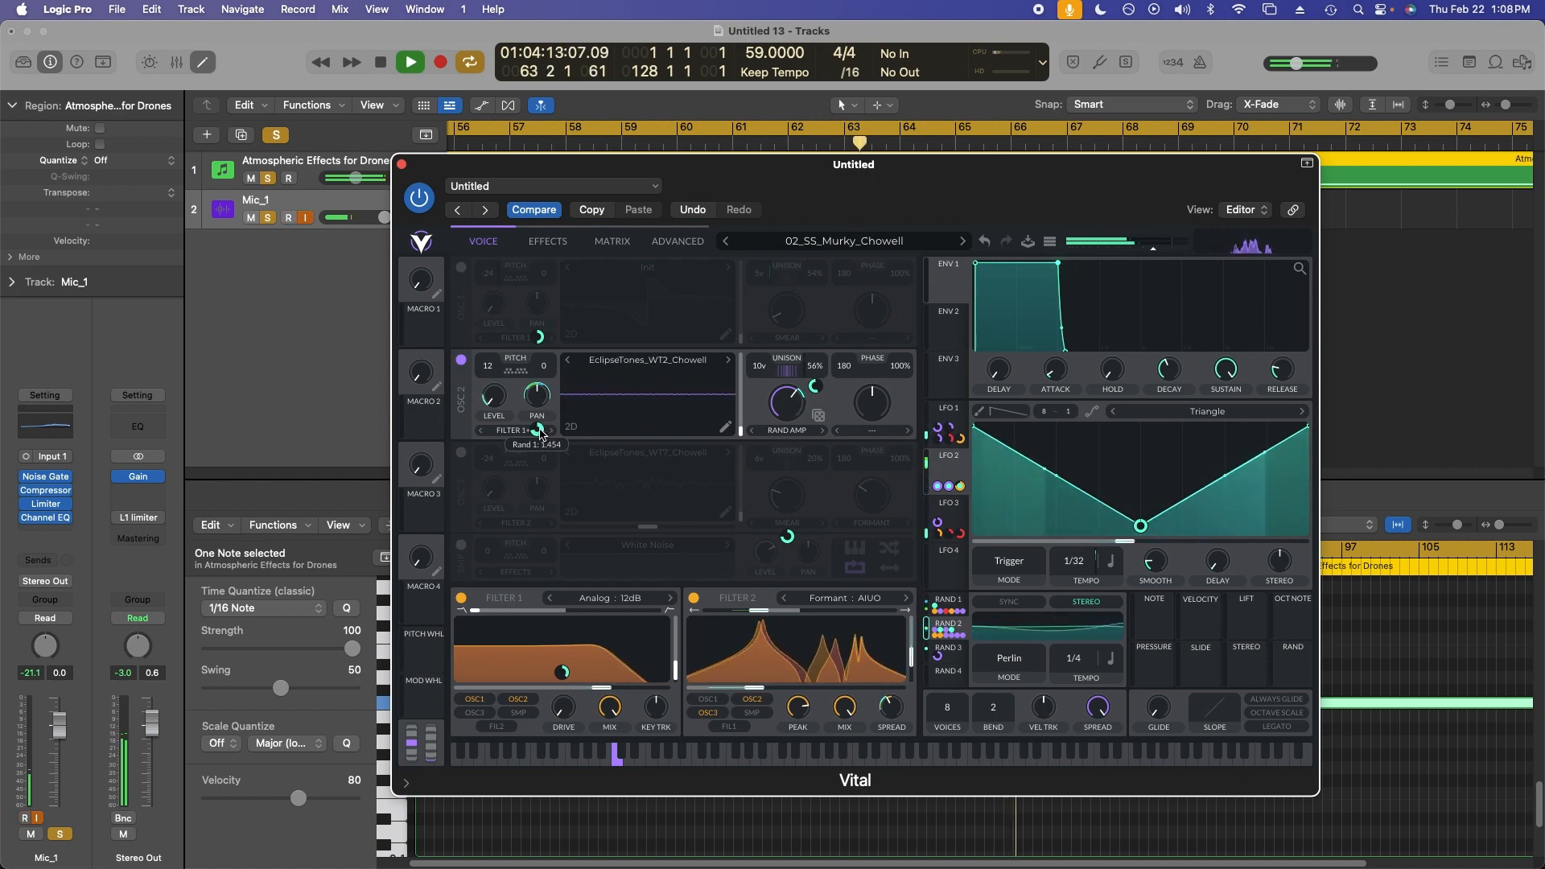
mouse_move(538, 341)
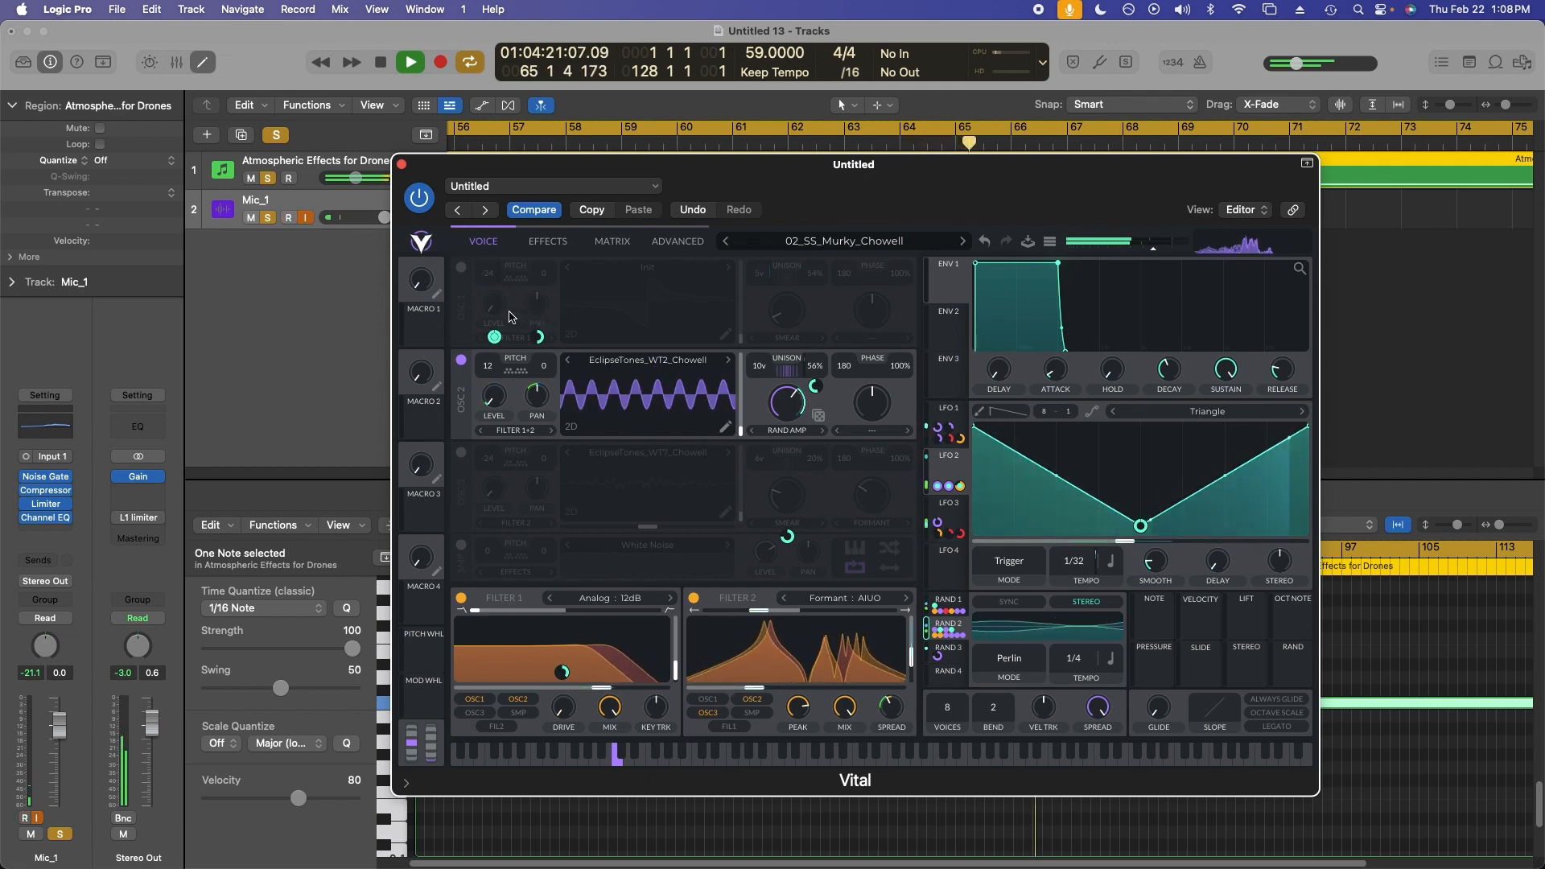
click(460, 360)
click(463, 453)
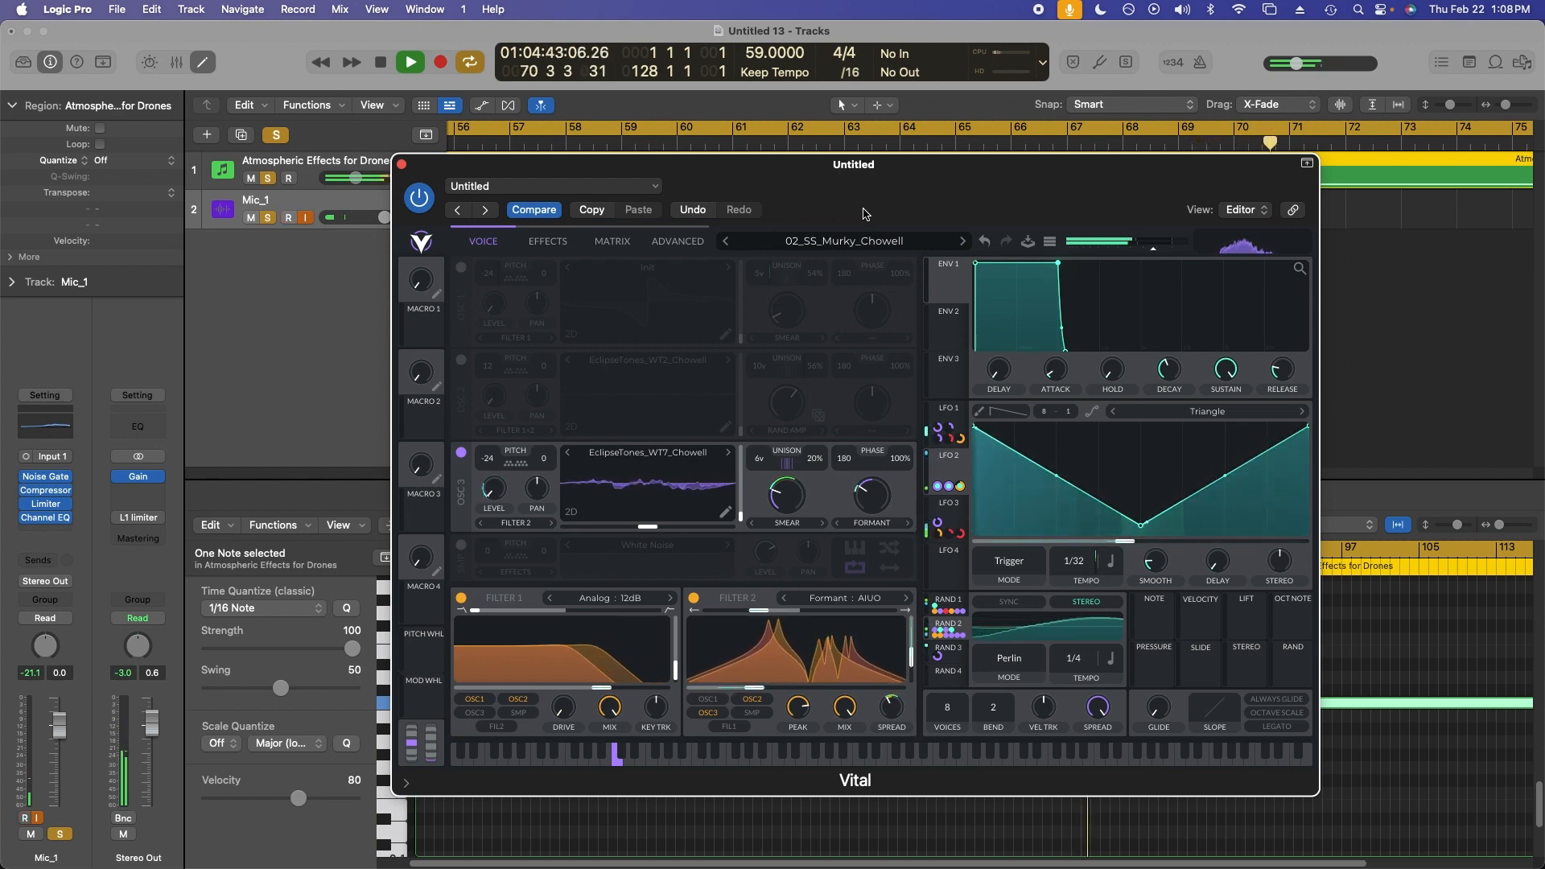
Select the LFO 3 modulator to inspect its shape.
drag(864, 214, 871, 198)
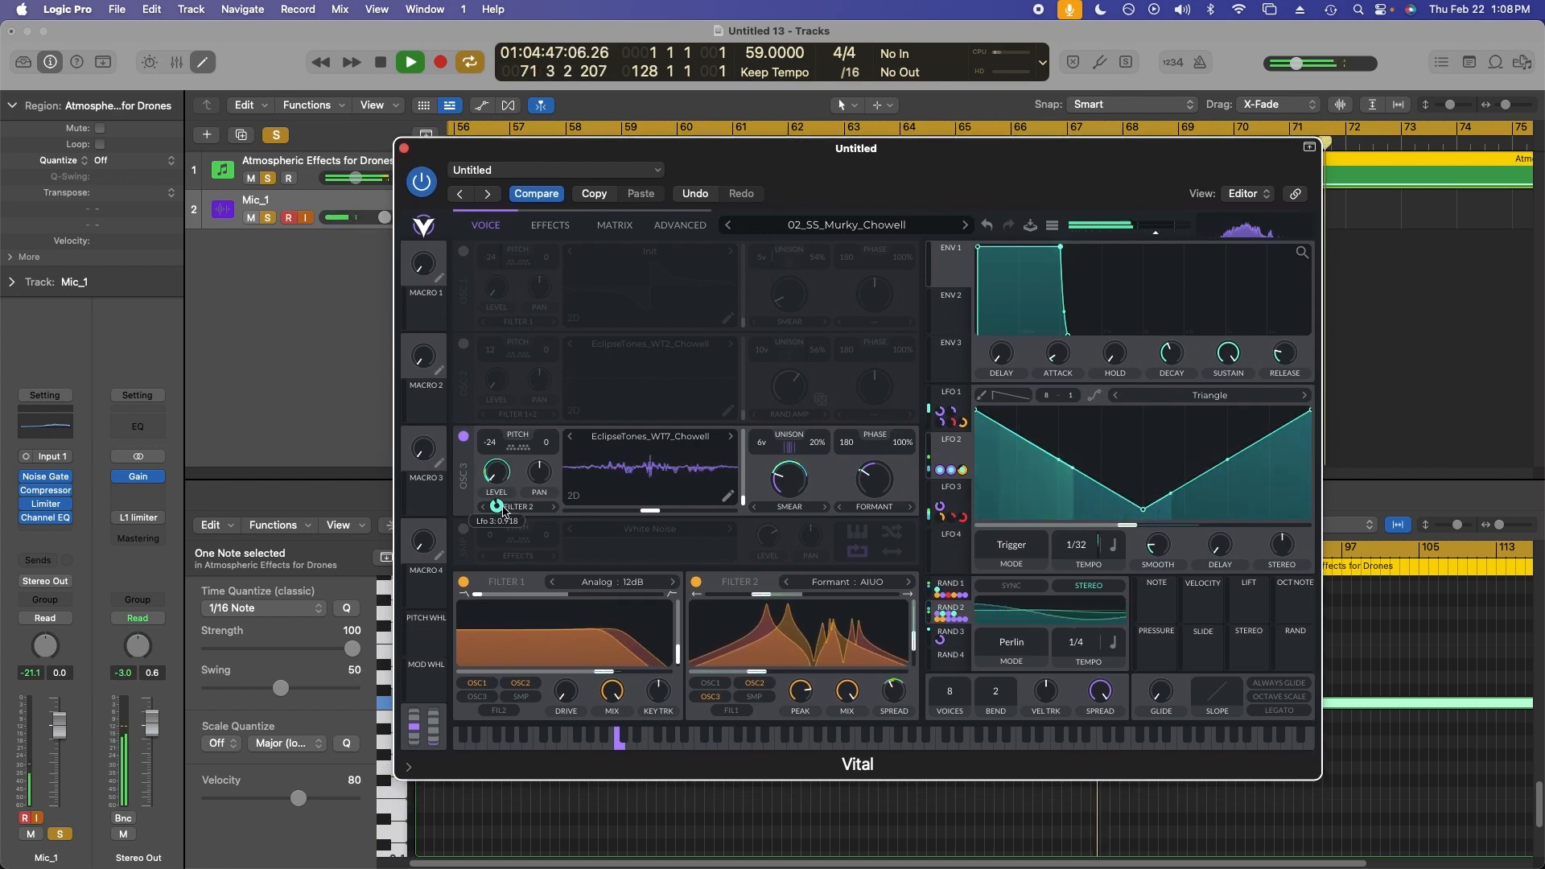
click(962, 501)
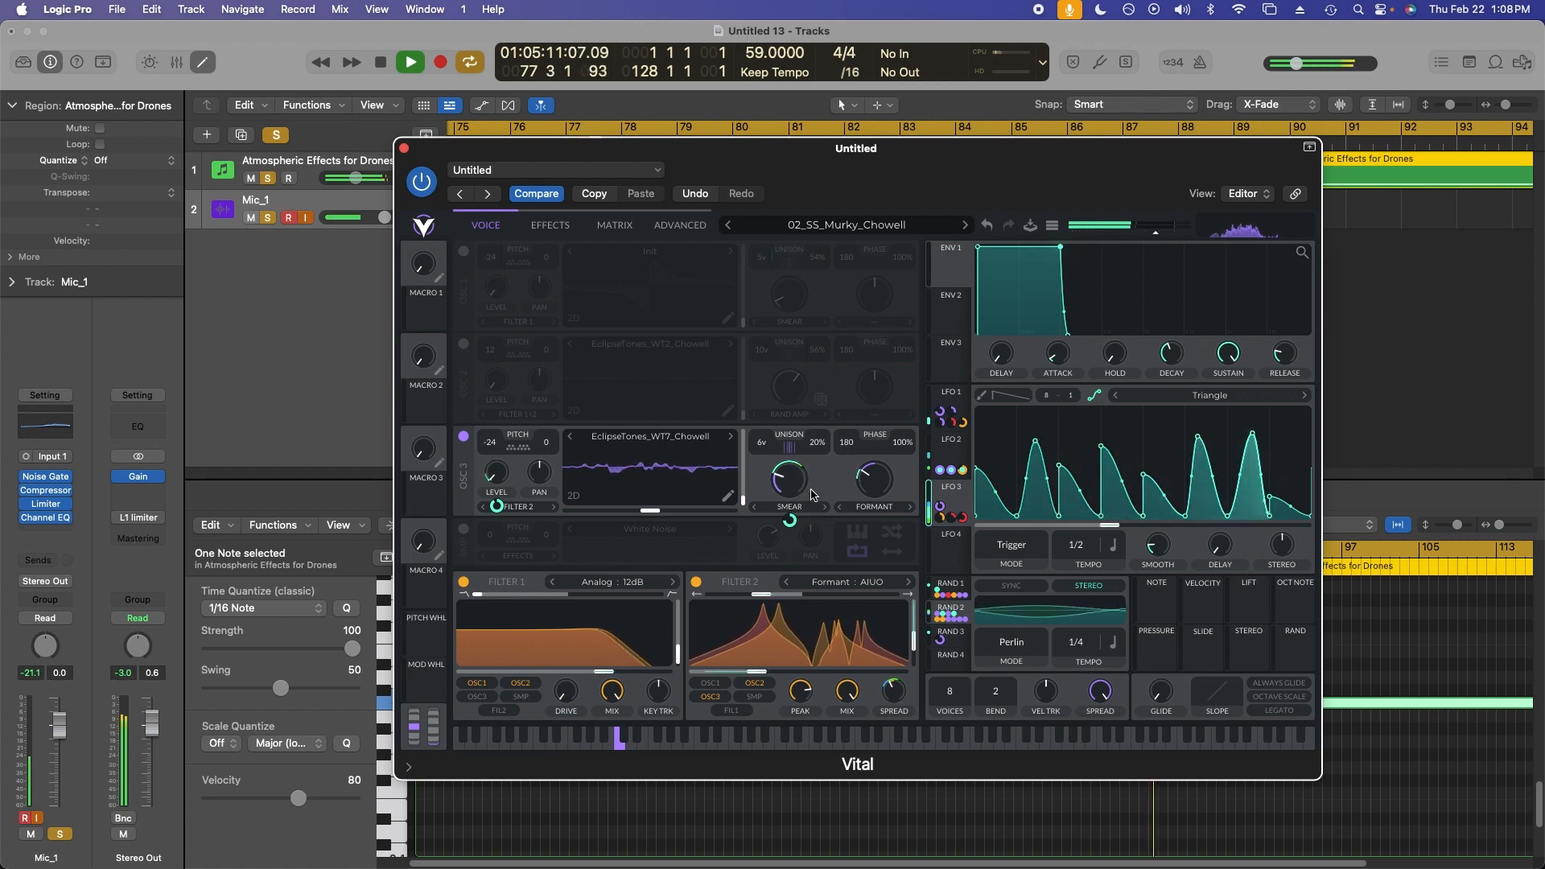
mouse_move(793, 519)
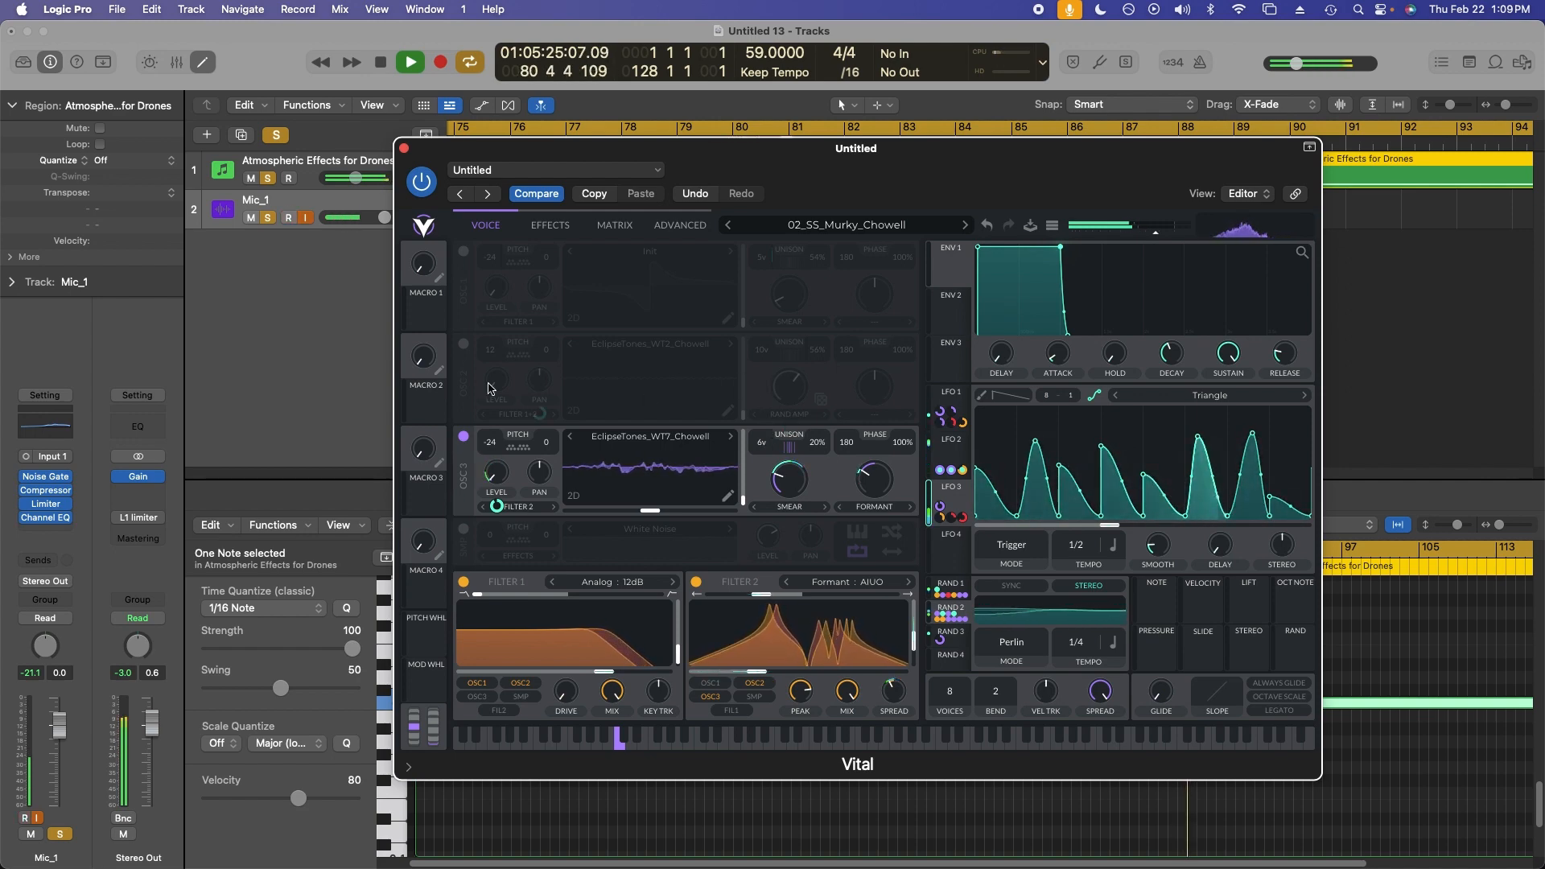
click(464, 344)
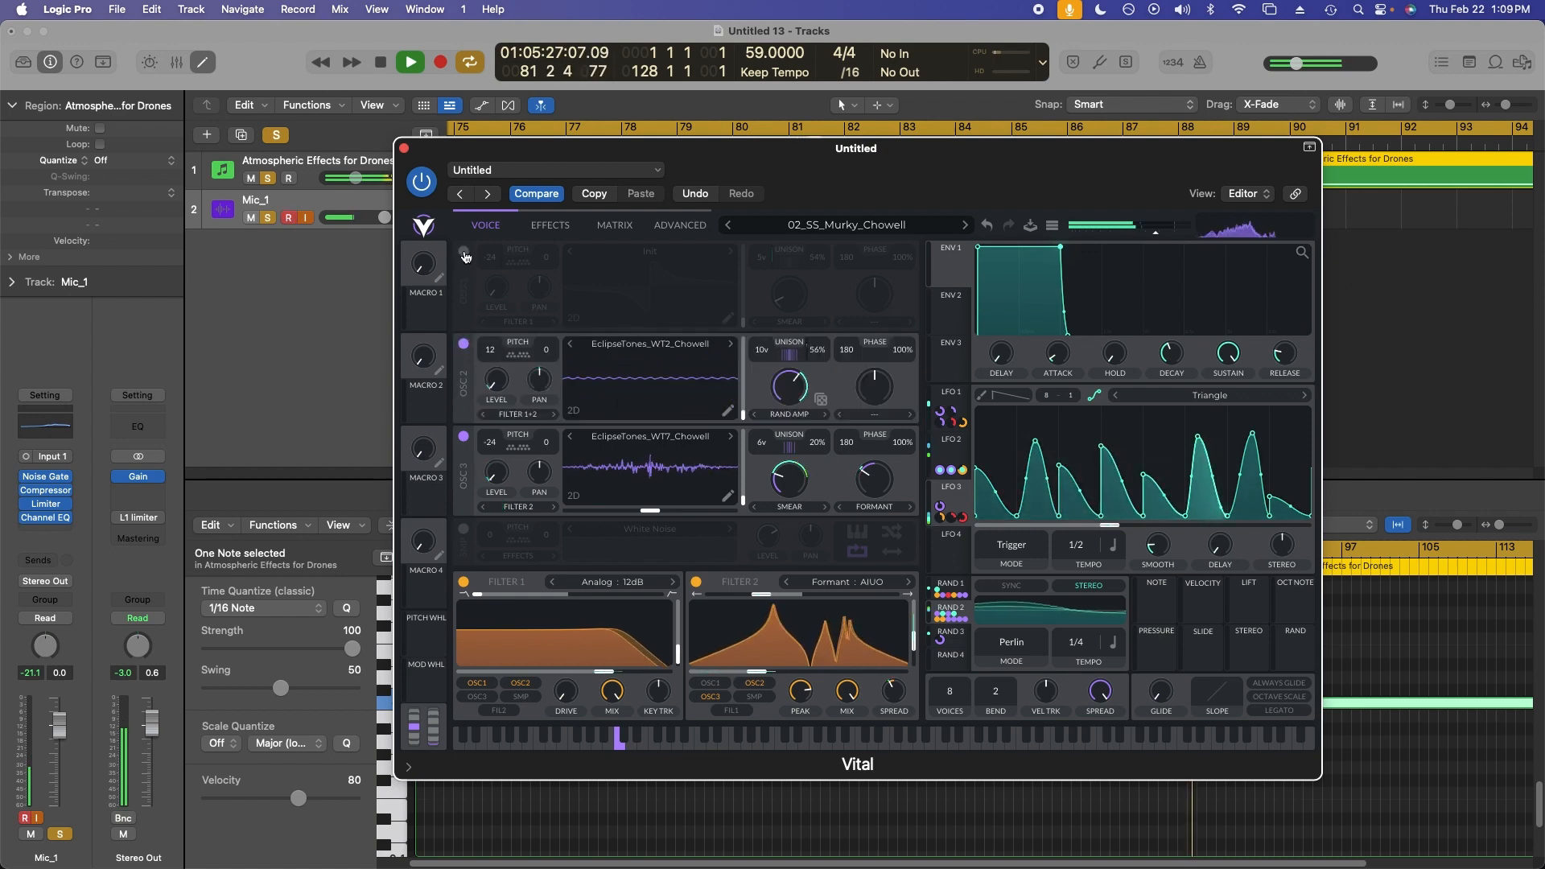
click(464, 251)
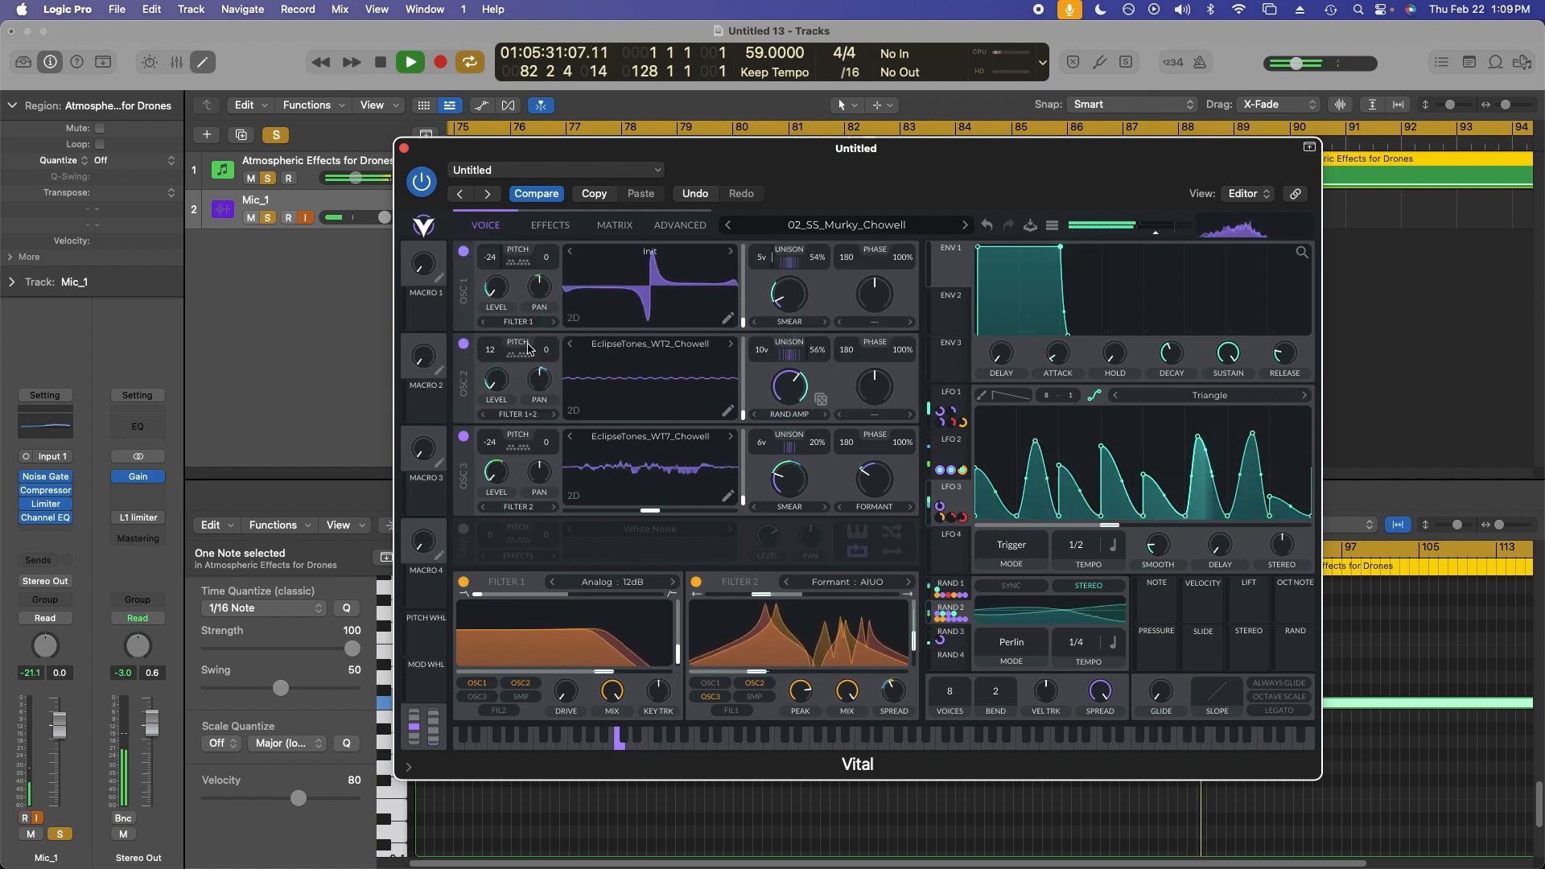
click(463, 344)
click(464, 251)
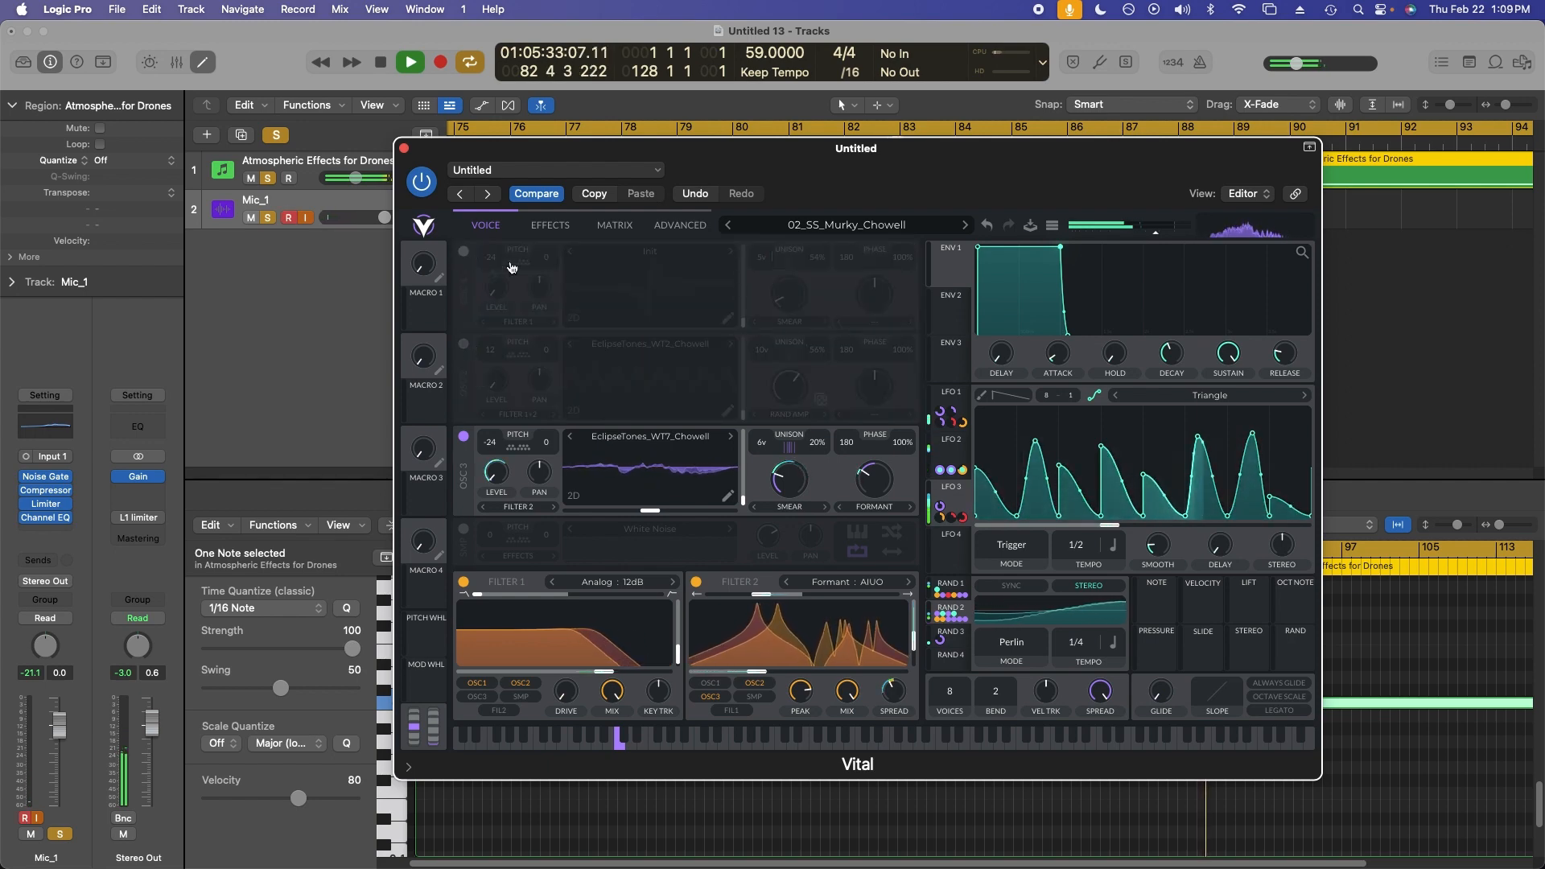
Select LFO 1 and toggle oscillator 2's routing into Filter 2.
mouse_move(876, 520)
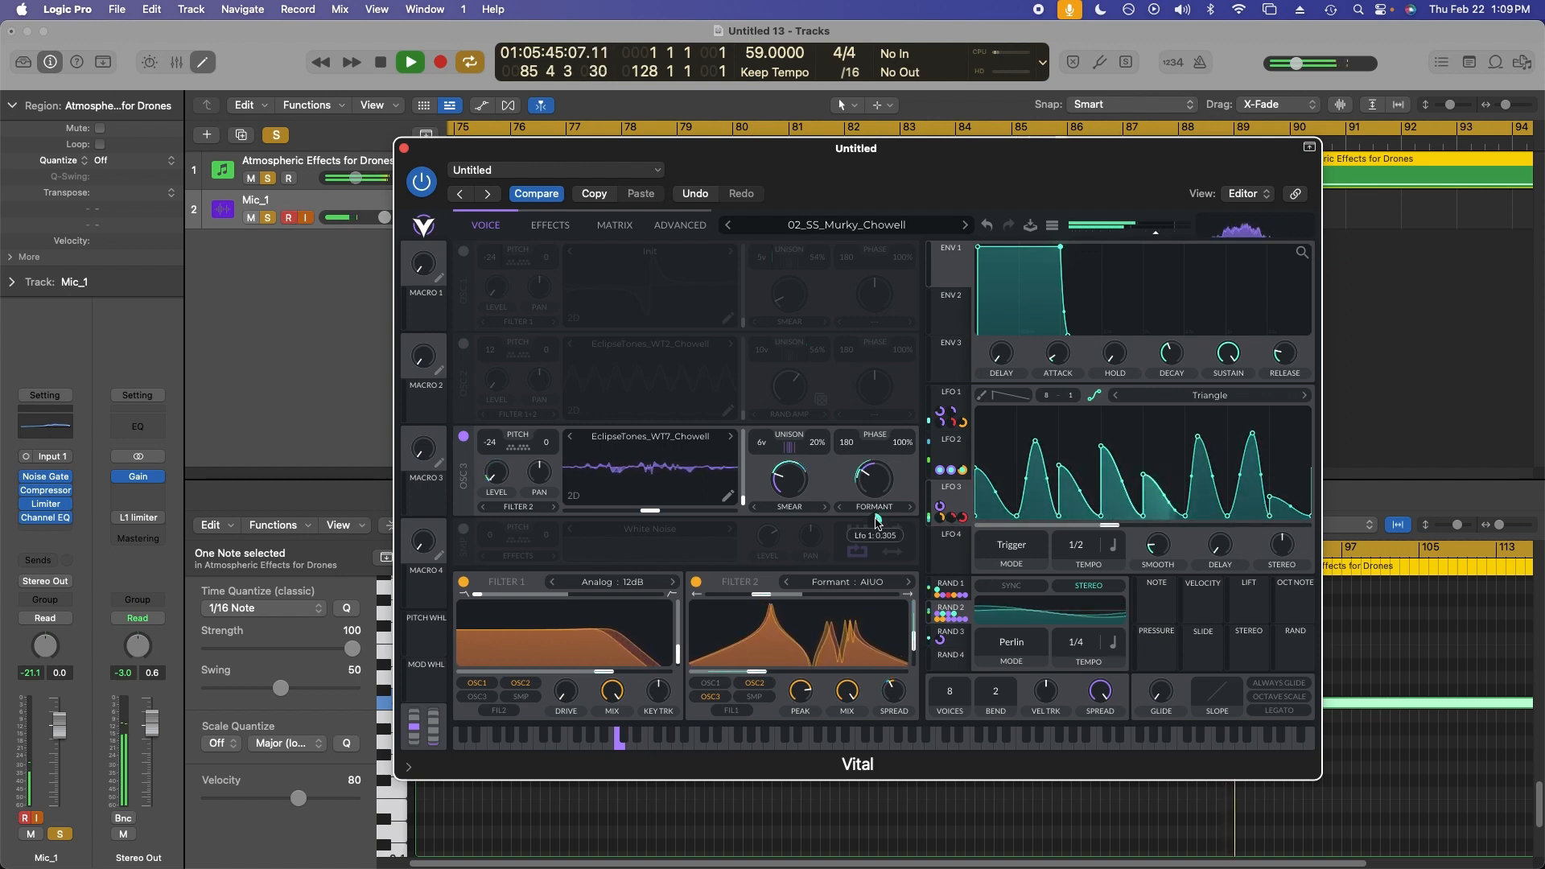
click(951, 395)
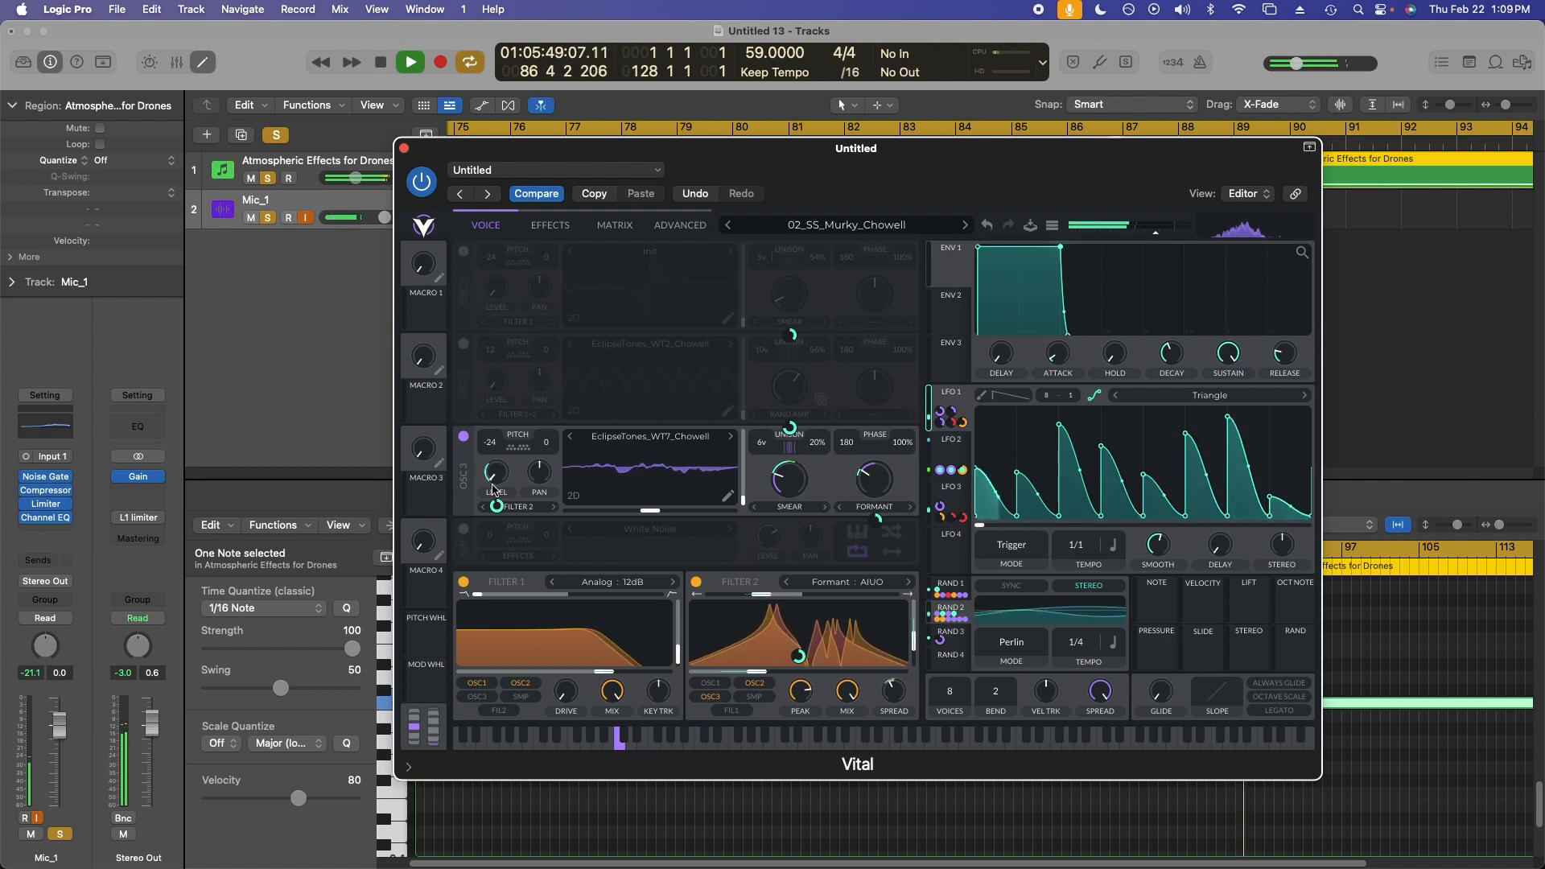
click(756, 683)
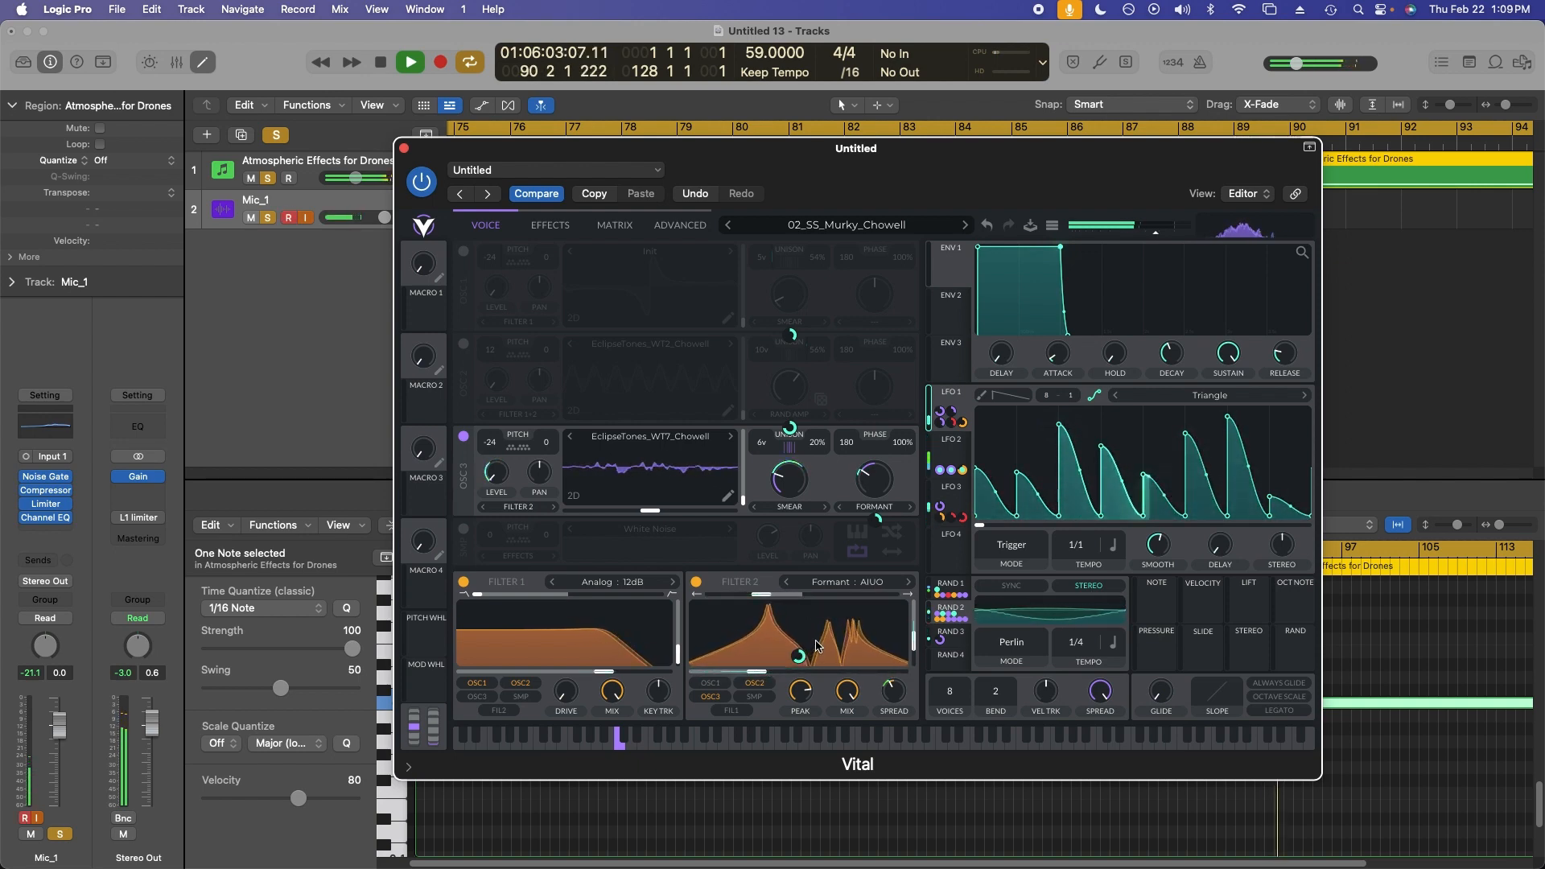
Select the Random 1 modulator and switch oscillators 1 and 2 back on.
mouse_move(799, 662)
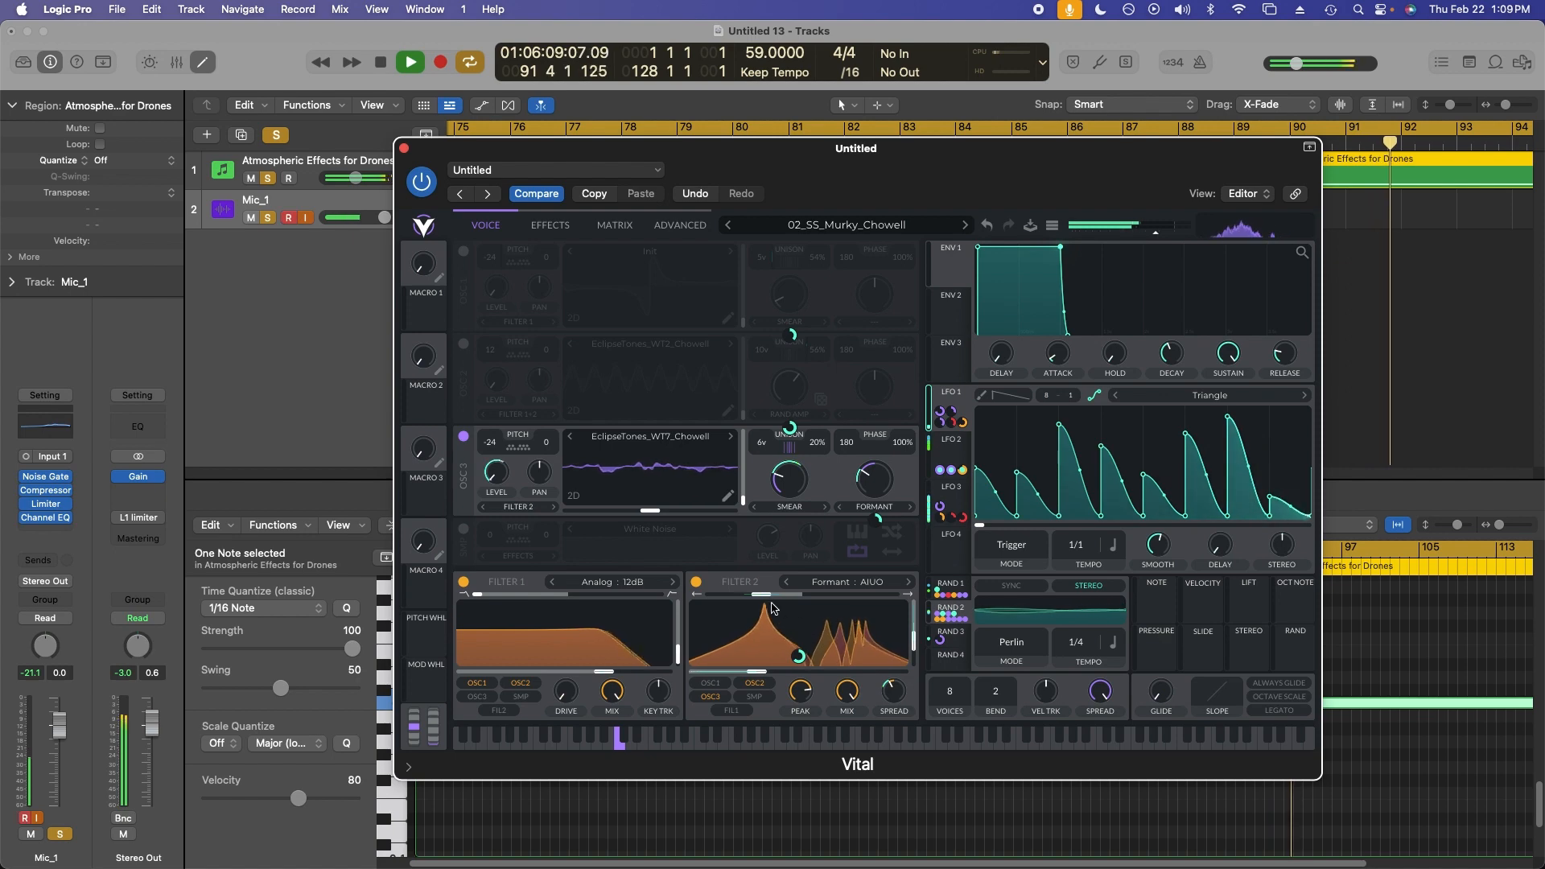
mouse_move(760, 599)
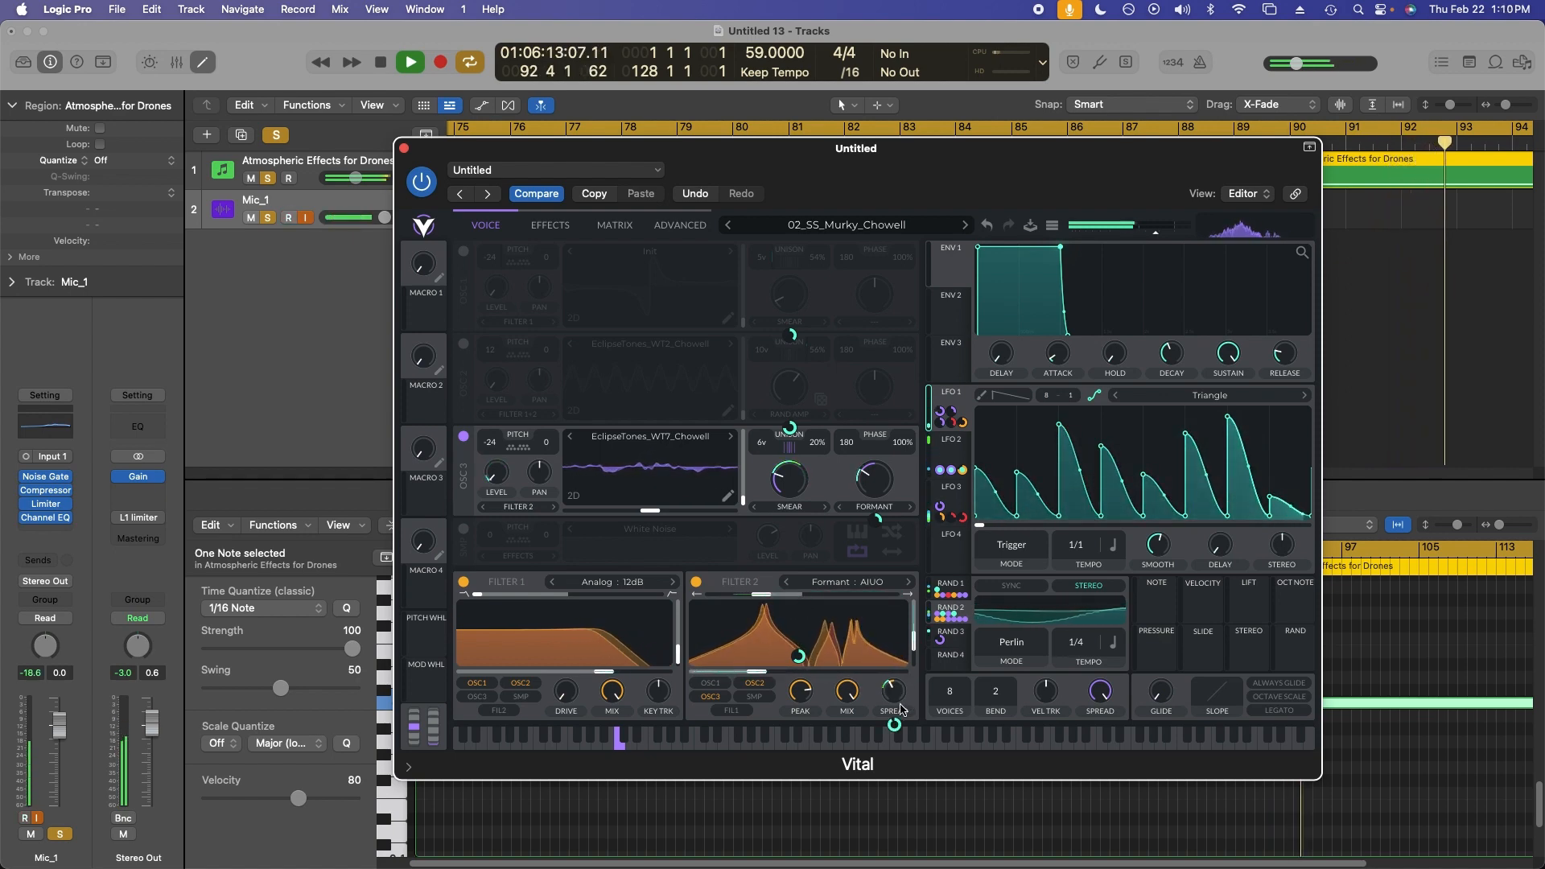
mouse_move(897, 728)
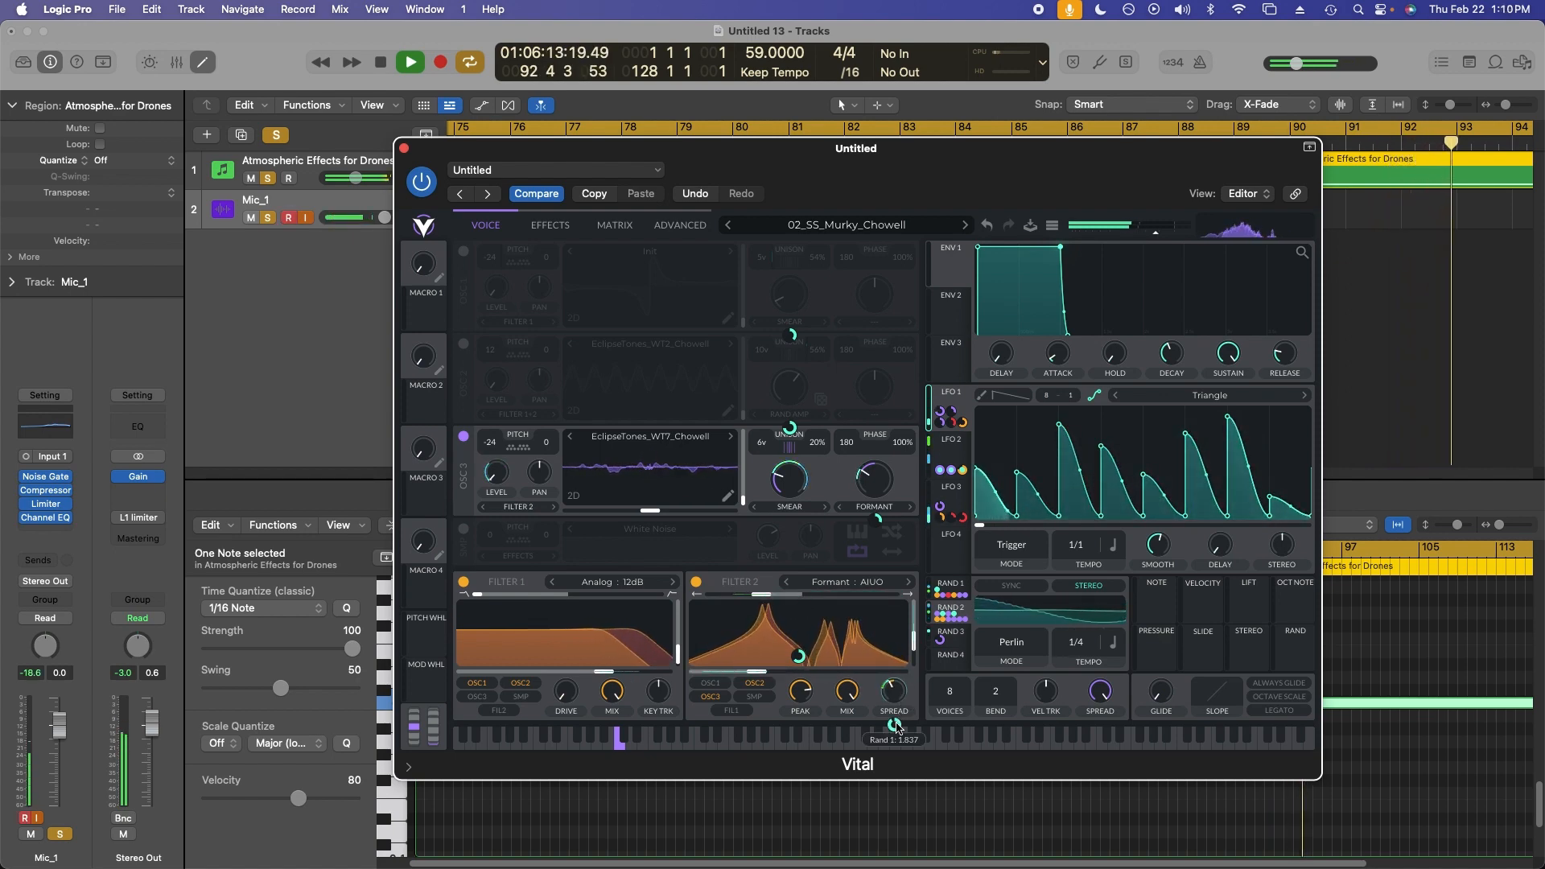
click(956, 583)
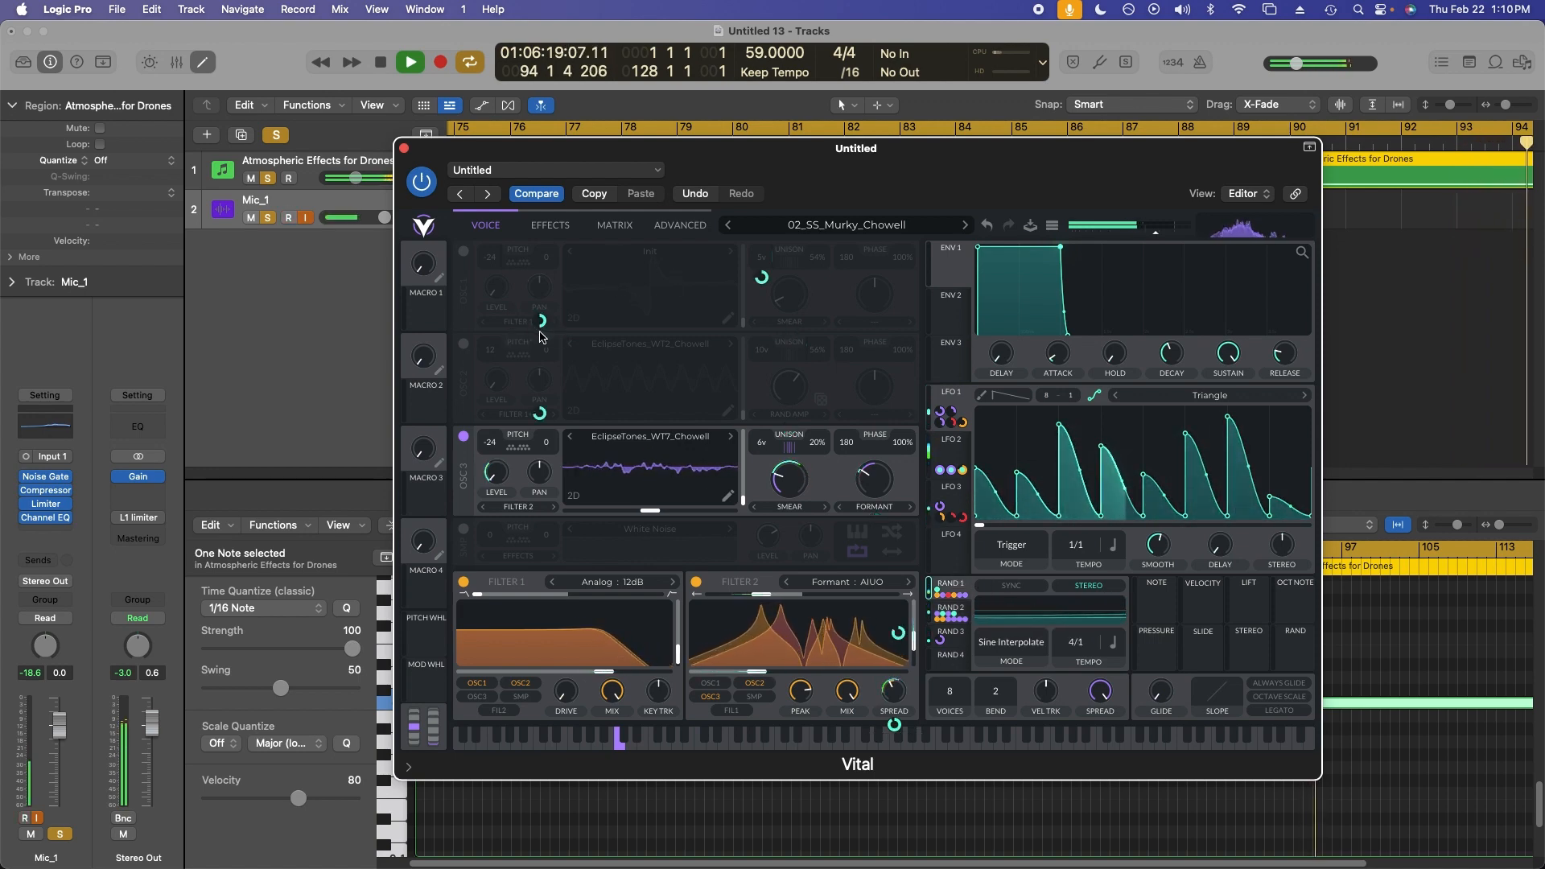
click(464, 345)
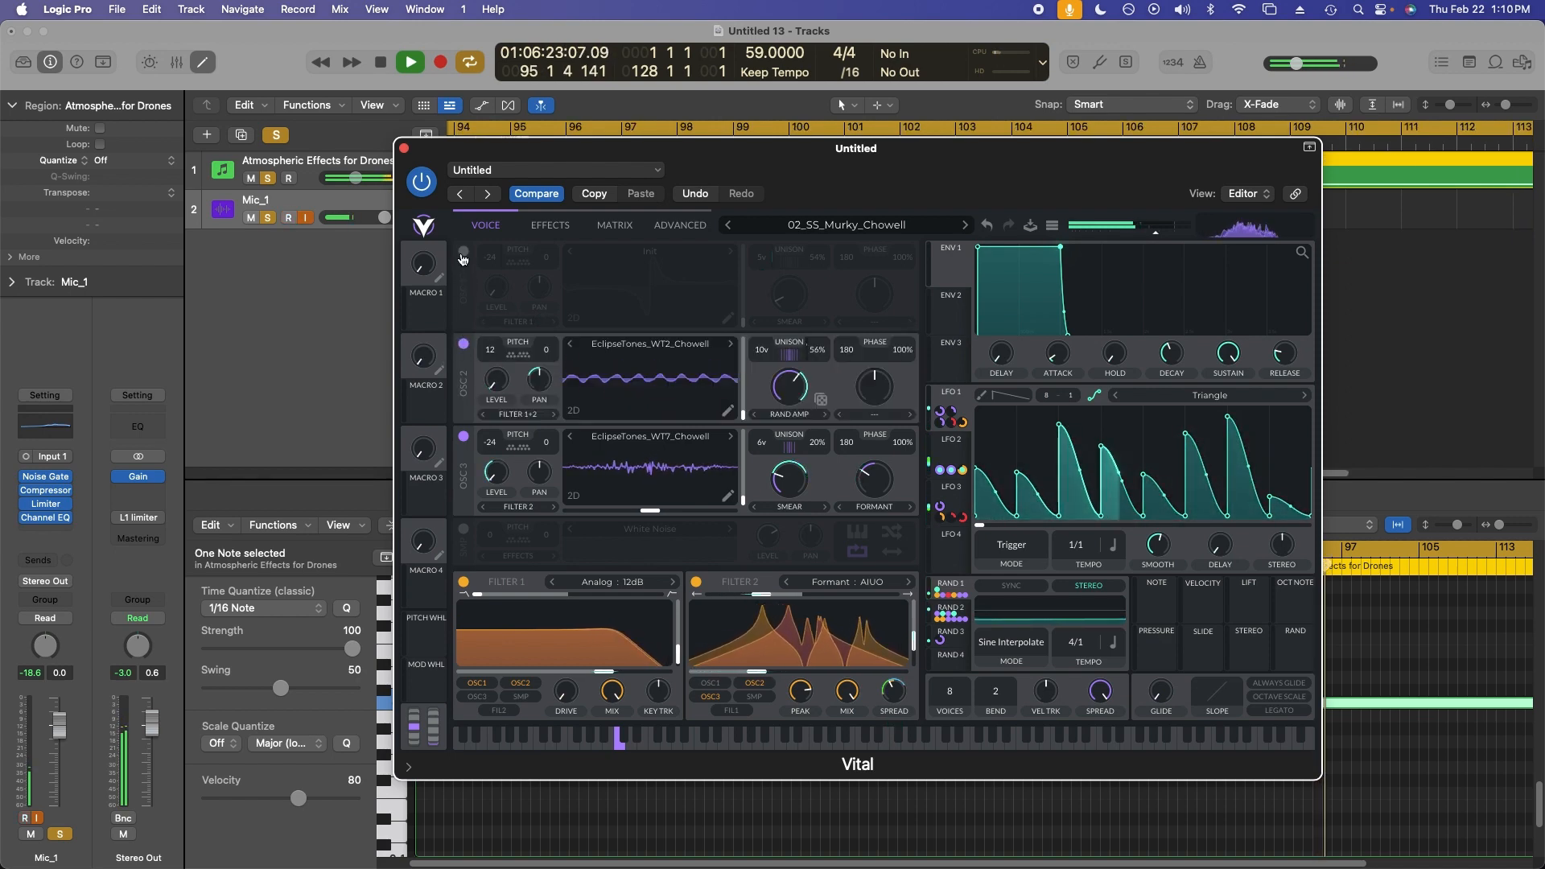
click(464, 253)
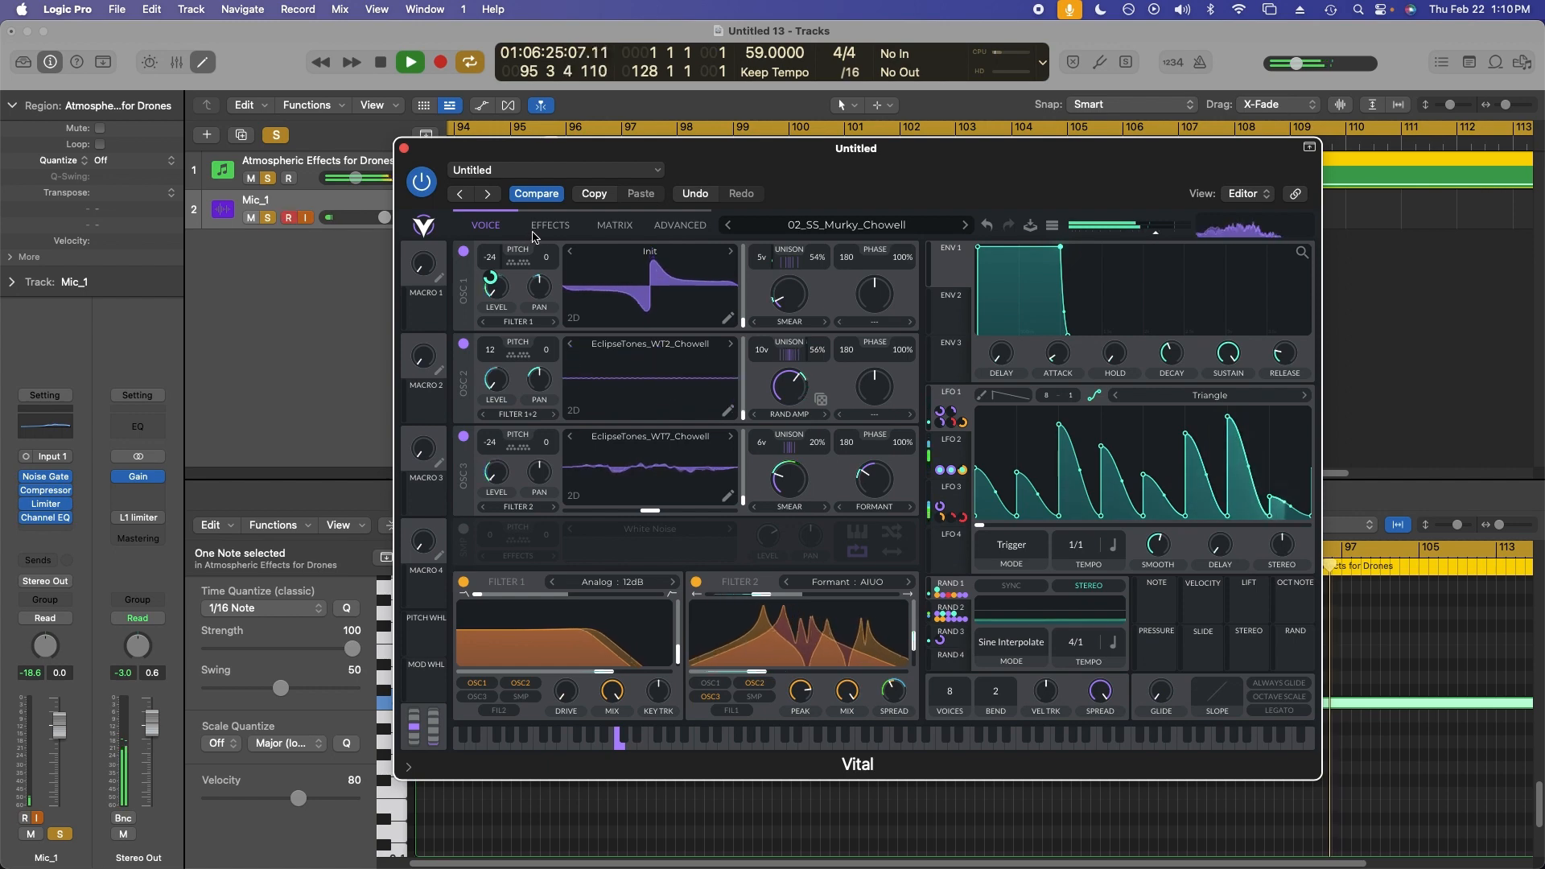
Open the effects page and adjust the chorus filter range and feedback.
click(544, 229)
scroll(719, 388, up, 3)
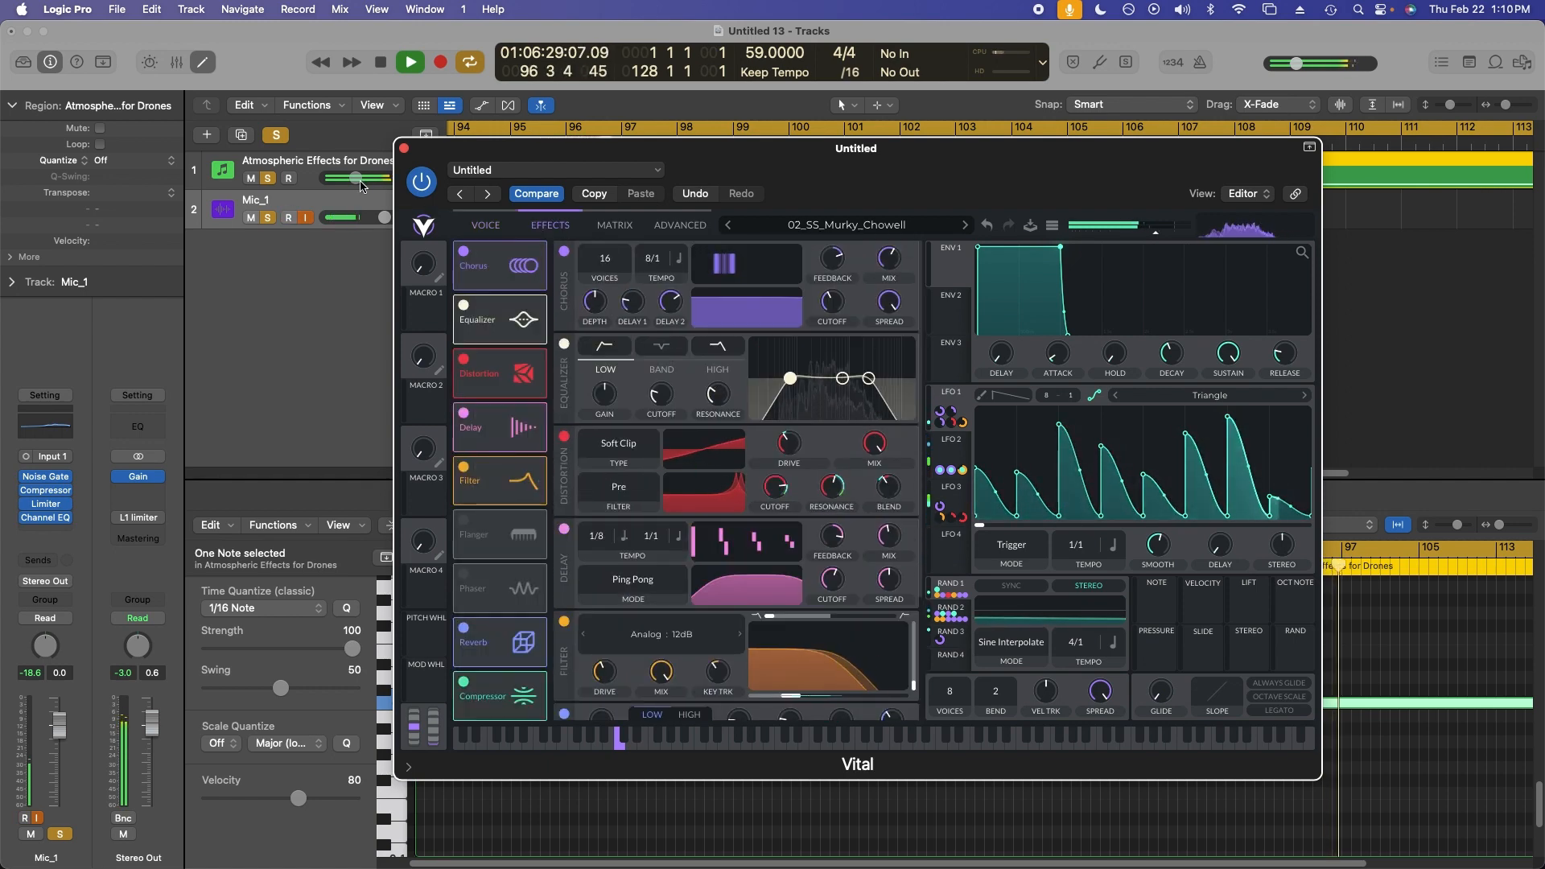
drag(354, 177, 354, 178)
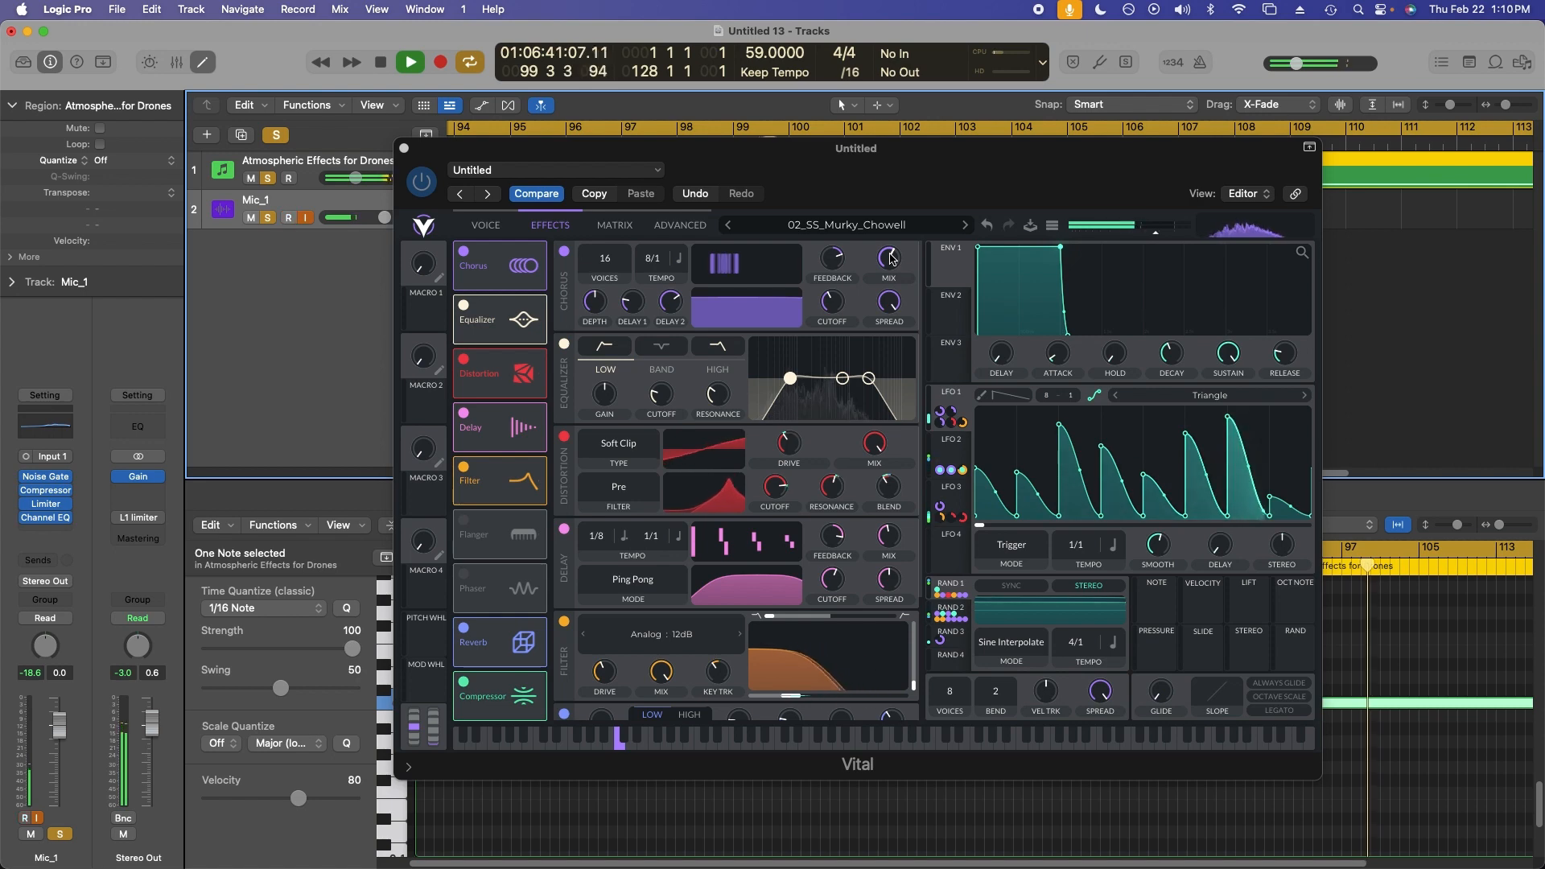
mouse_move(778, 307)
mouse_down()
mouse_move(803, 325)
mouse_move(785, 322)
mouse_up()
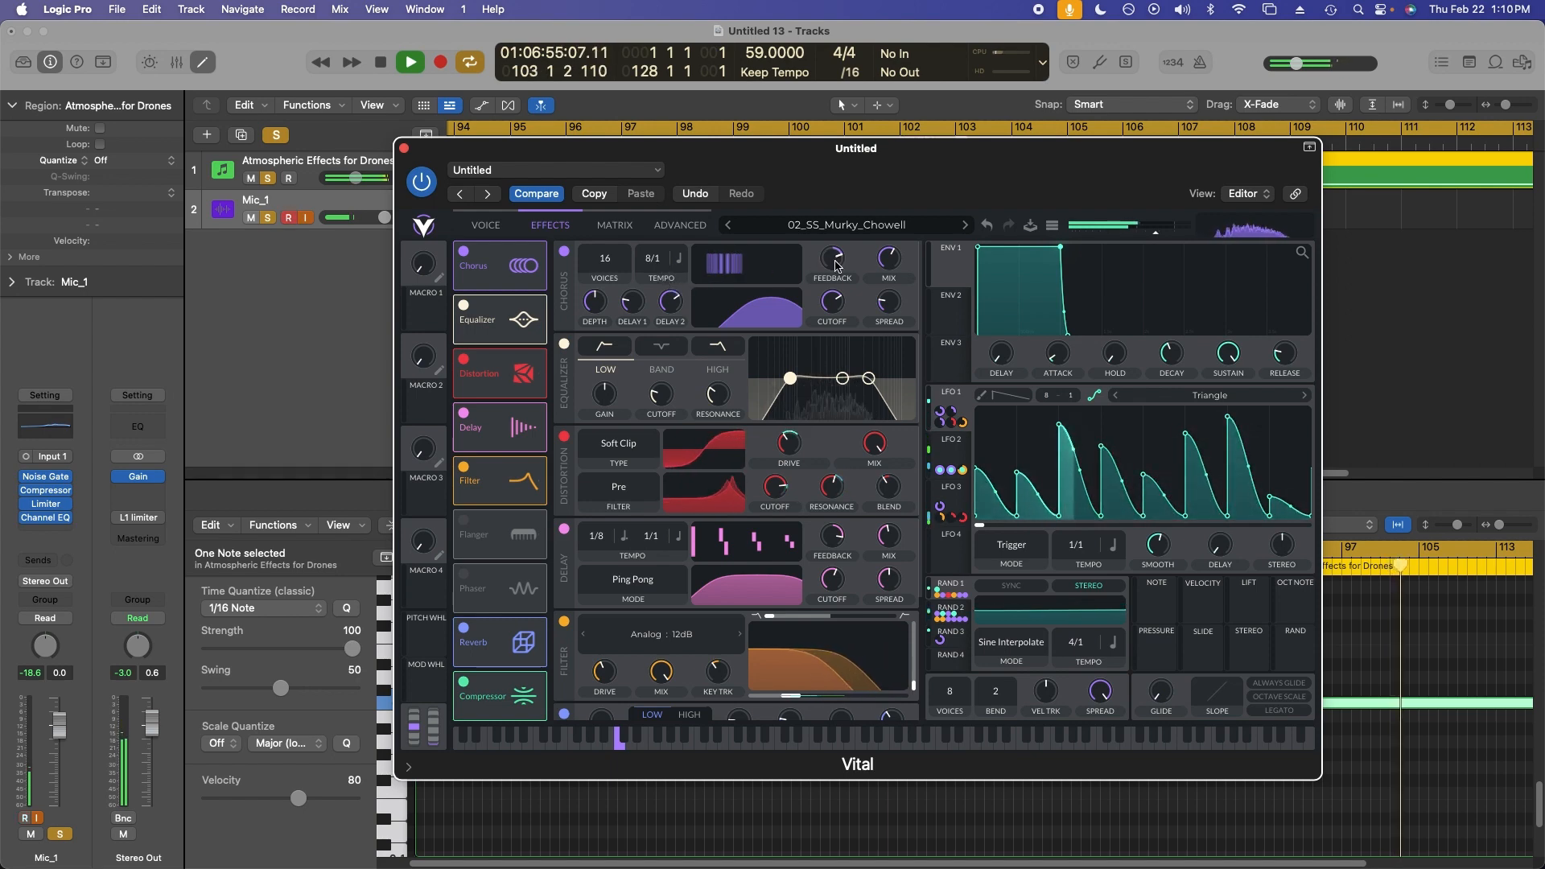
drag(837, 258, 841, 266)
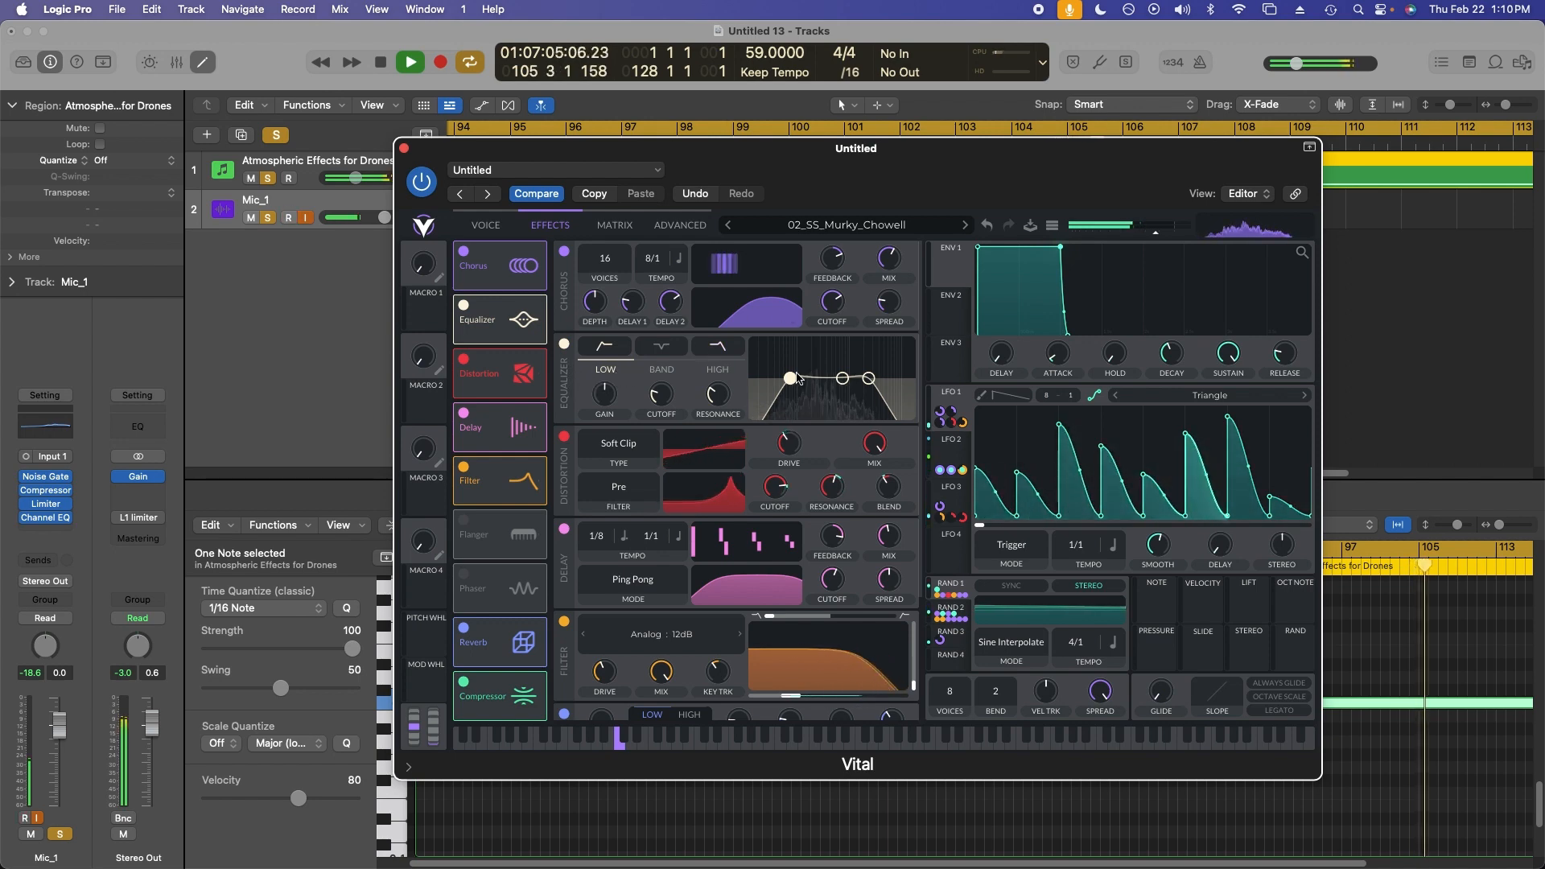
Change the equalizer's low and high band filter shapes, ending on the high band.
click(617, 349)
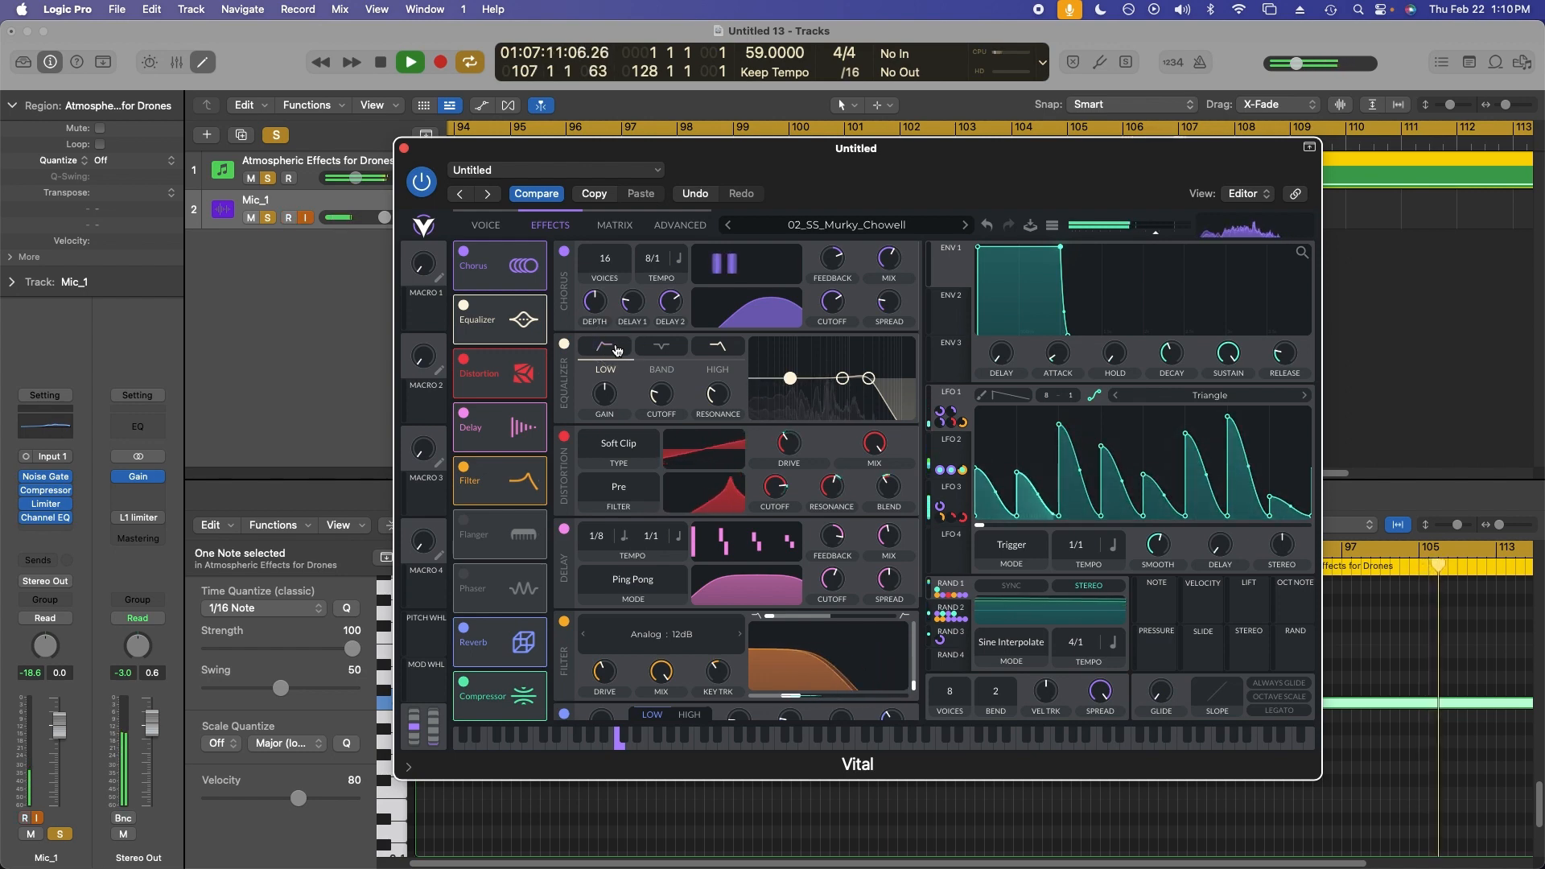
click(617, 350)
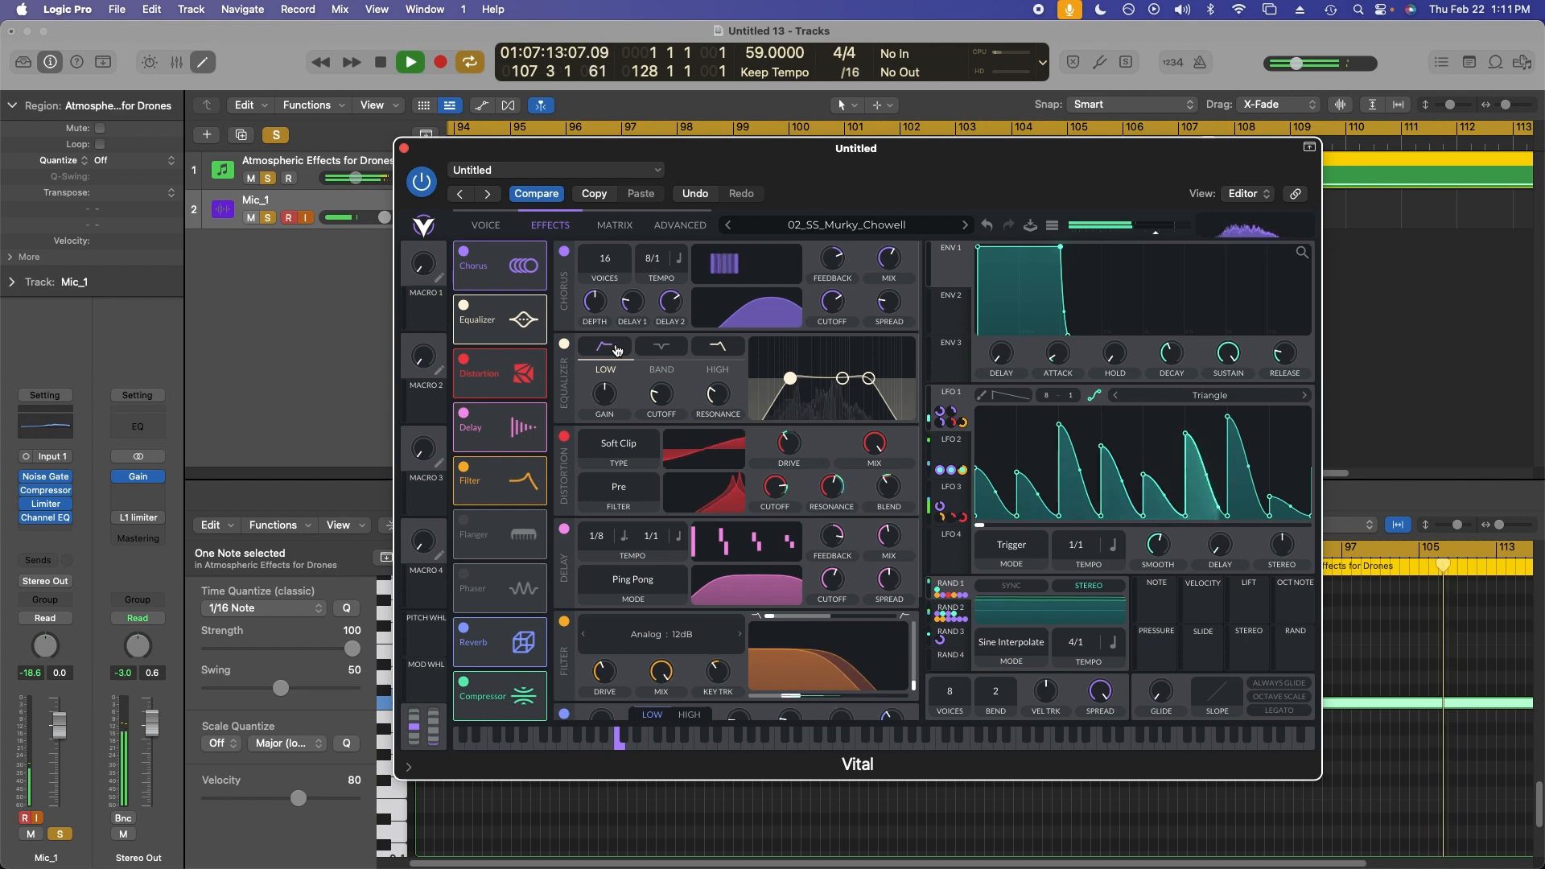
click(719, 352)
click(719, 352)
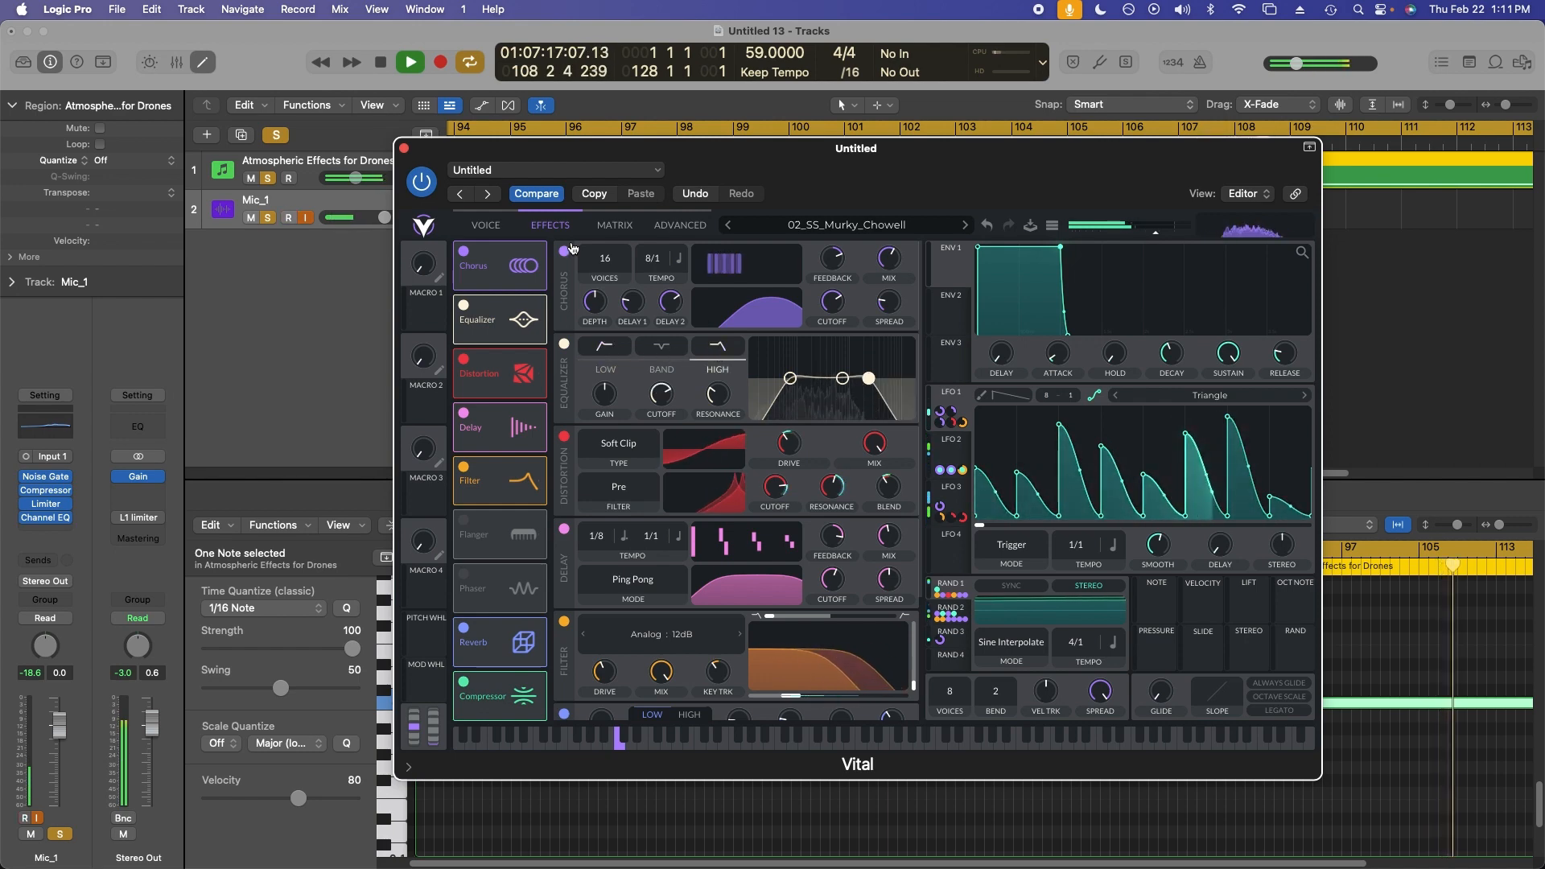
click(726, 354)
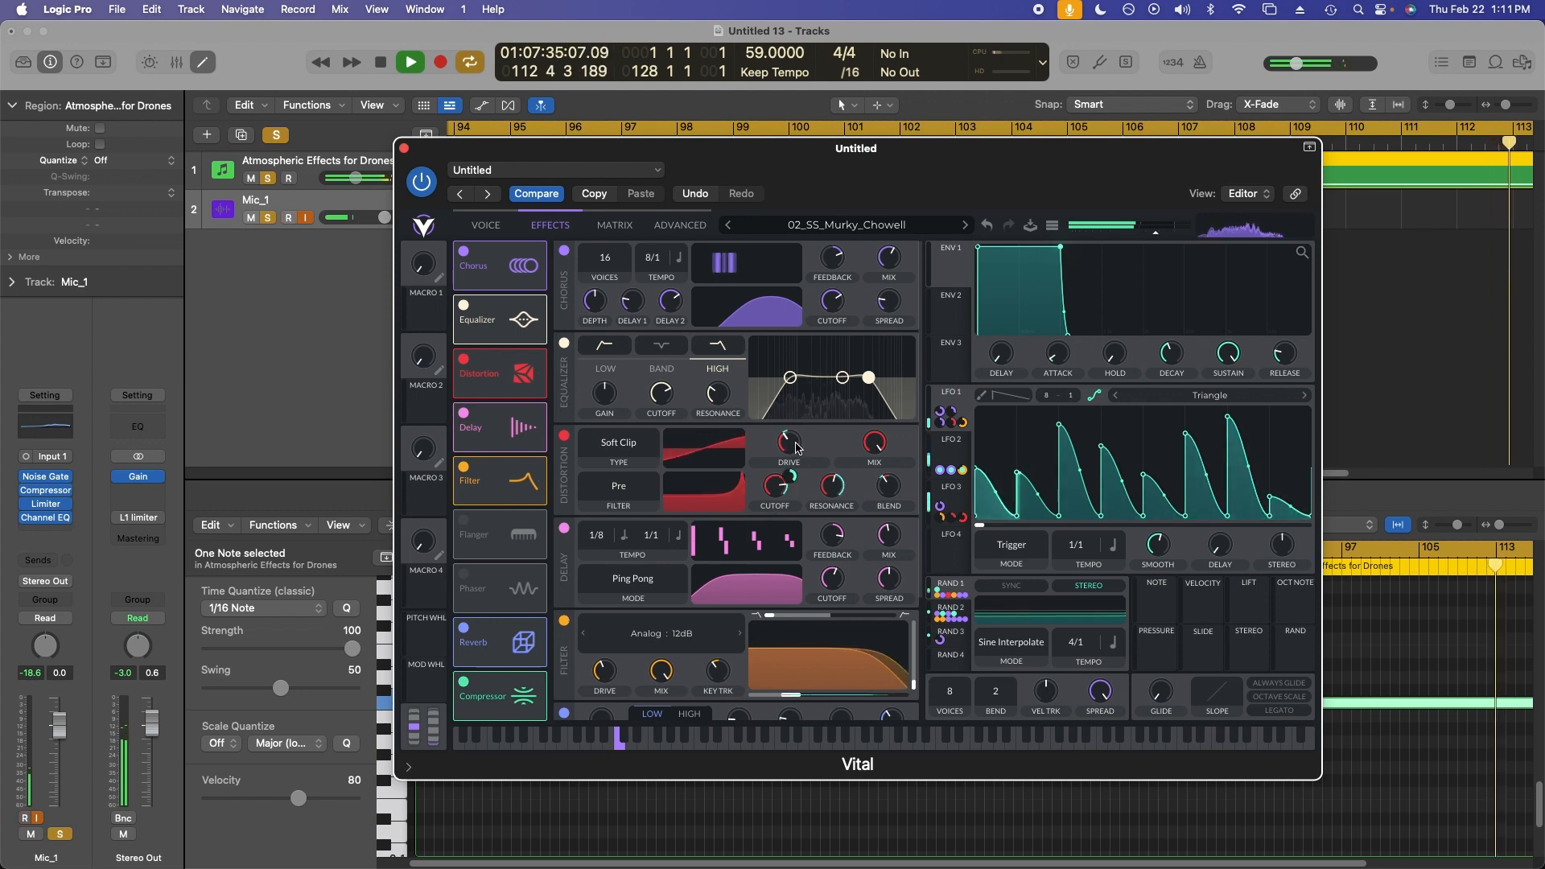
Raise the distortion mix and assign LFO 1 to modulate it.
mouse_move(796, 480)
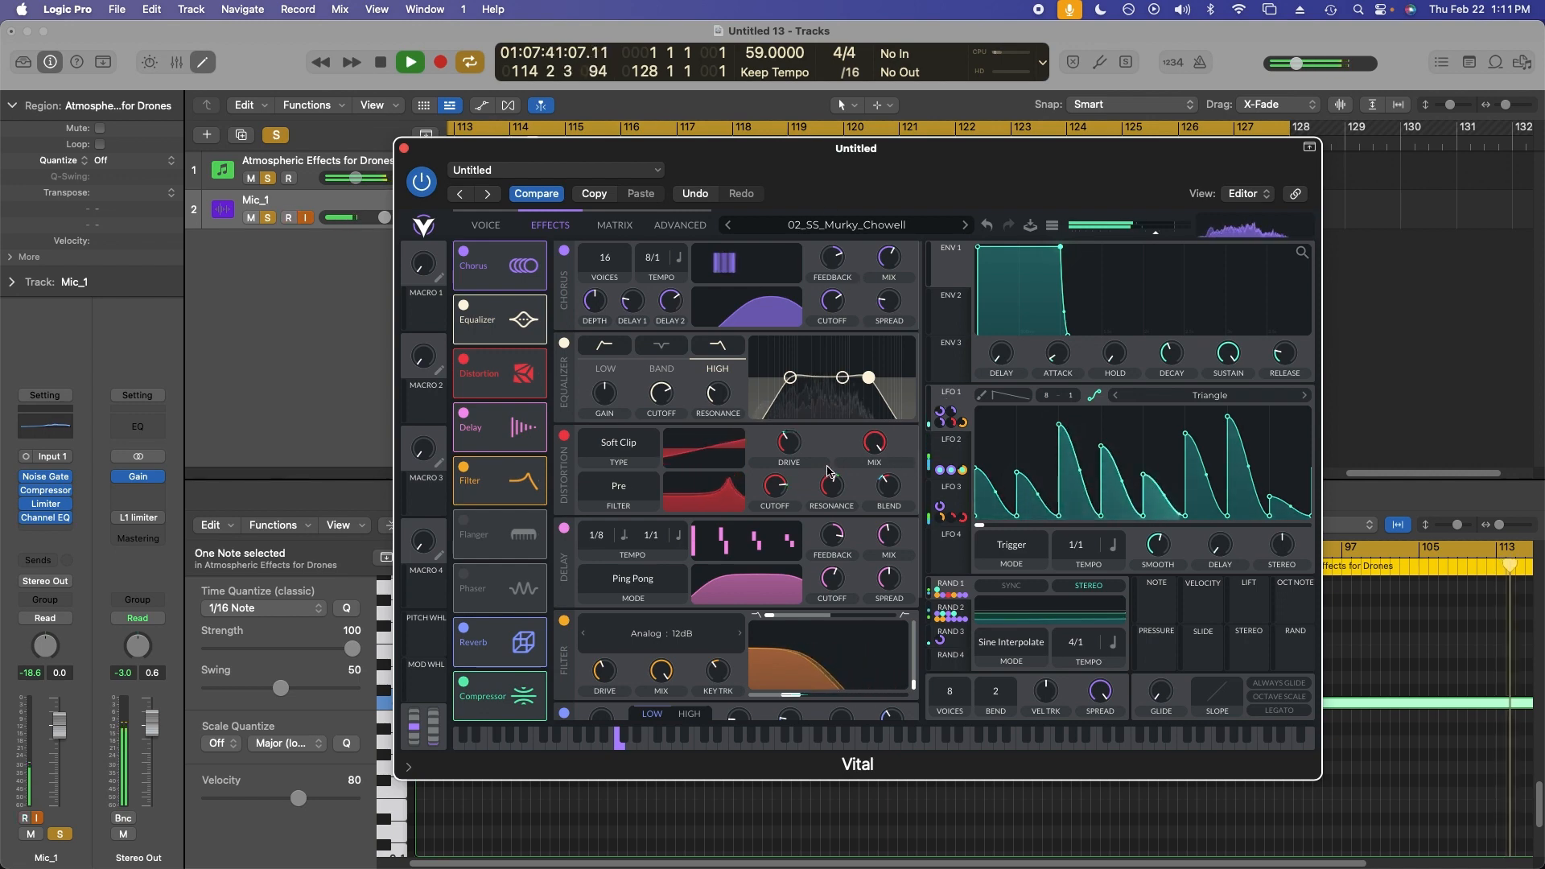
mouse_move(870, 456)
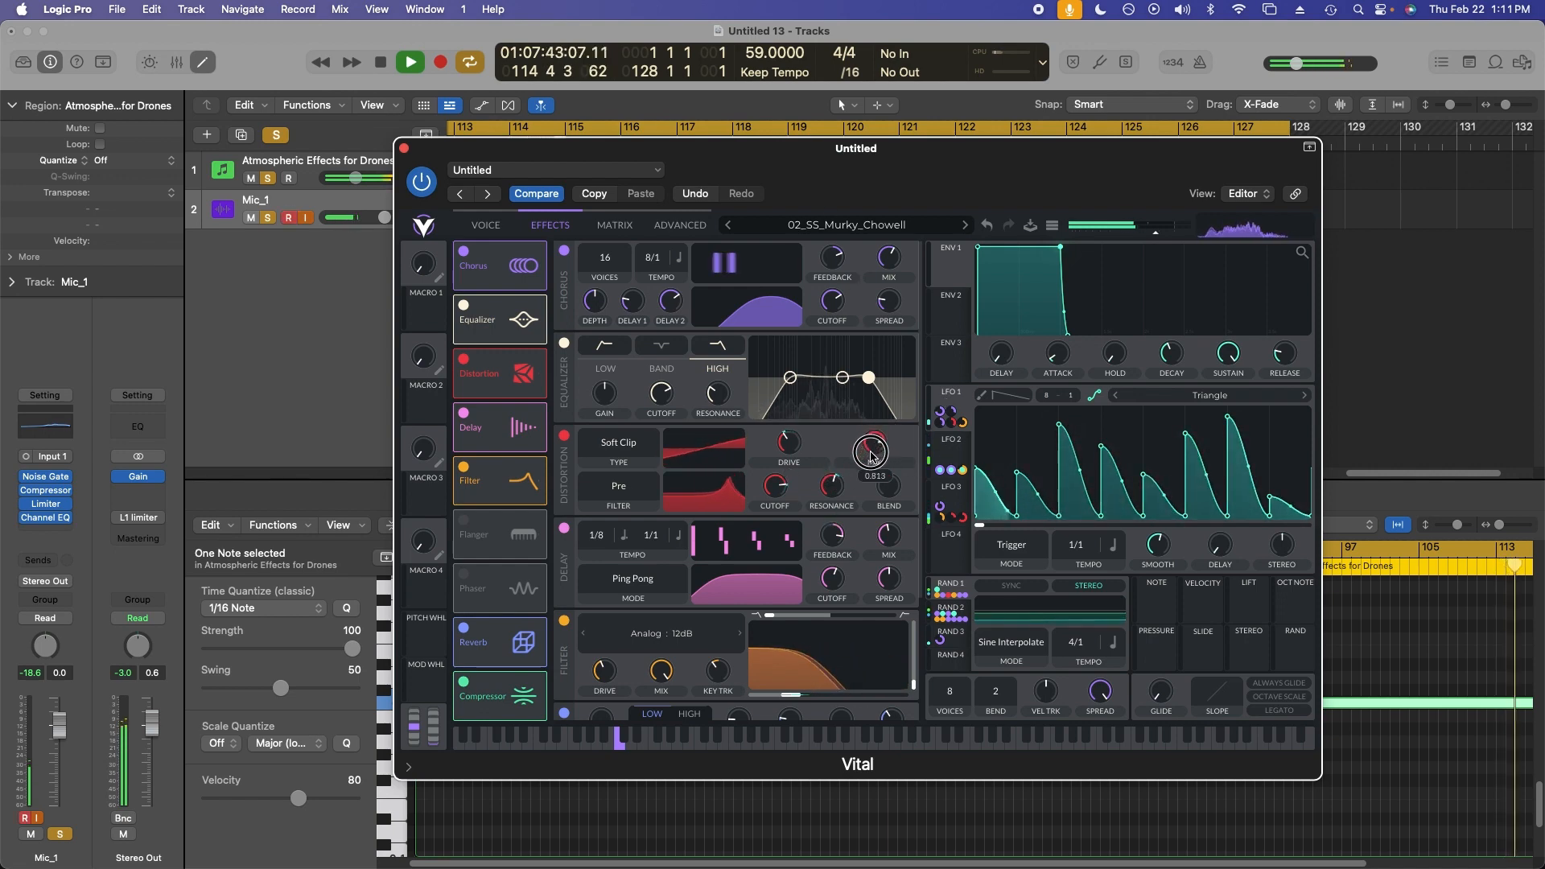
mouse_move(870, 460)
mouse_down()
mouse_move(868, 499)
mouse_move(875, 463)
mouse_up()
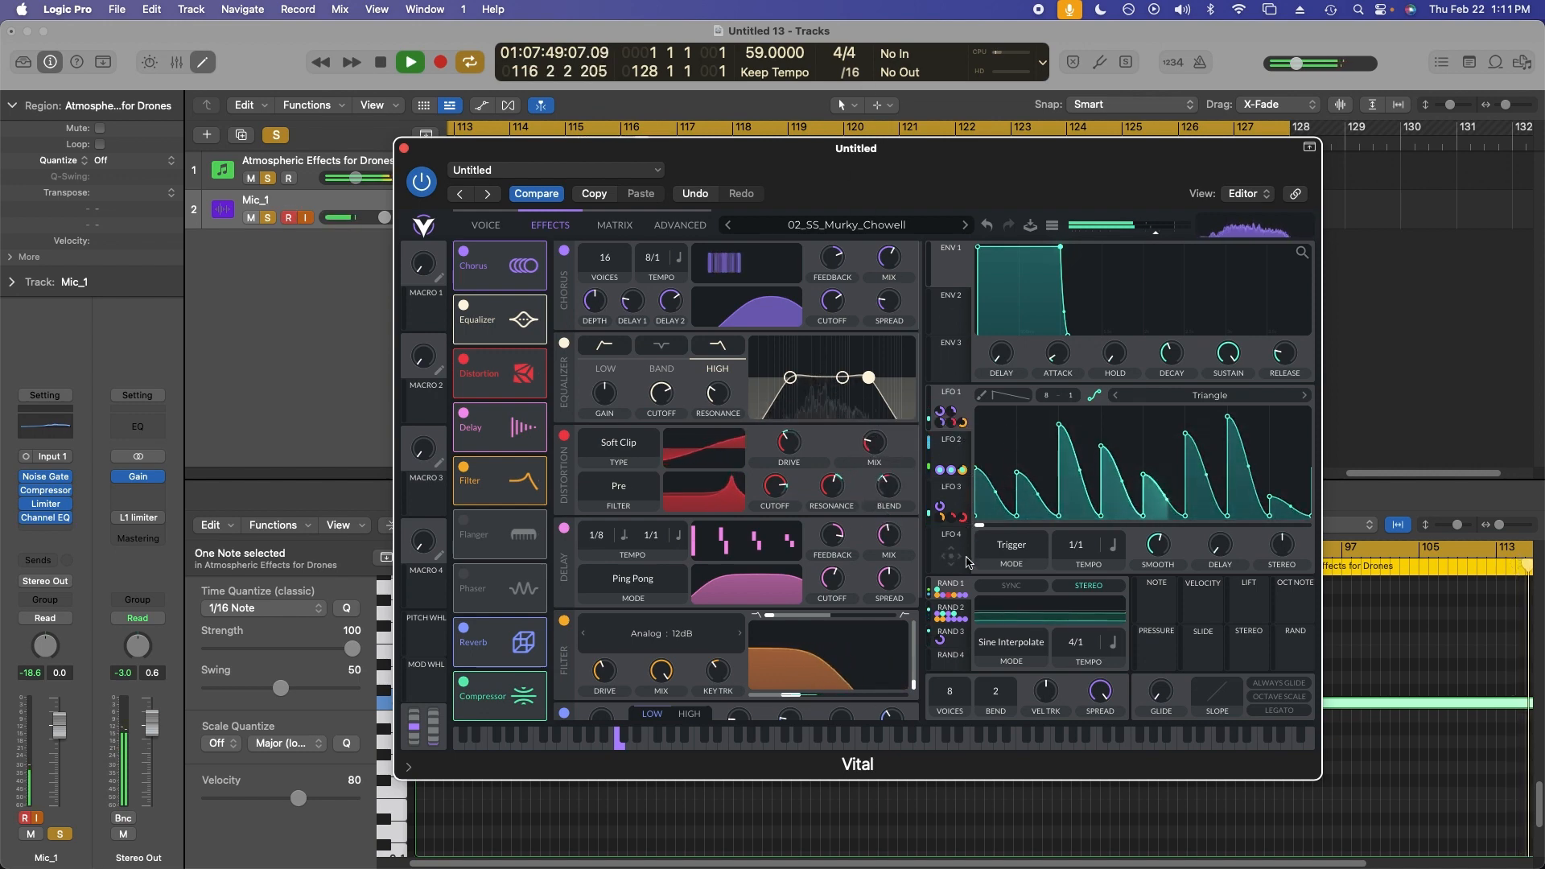
drag(956, 414, 877, 454)
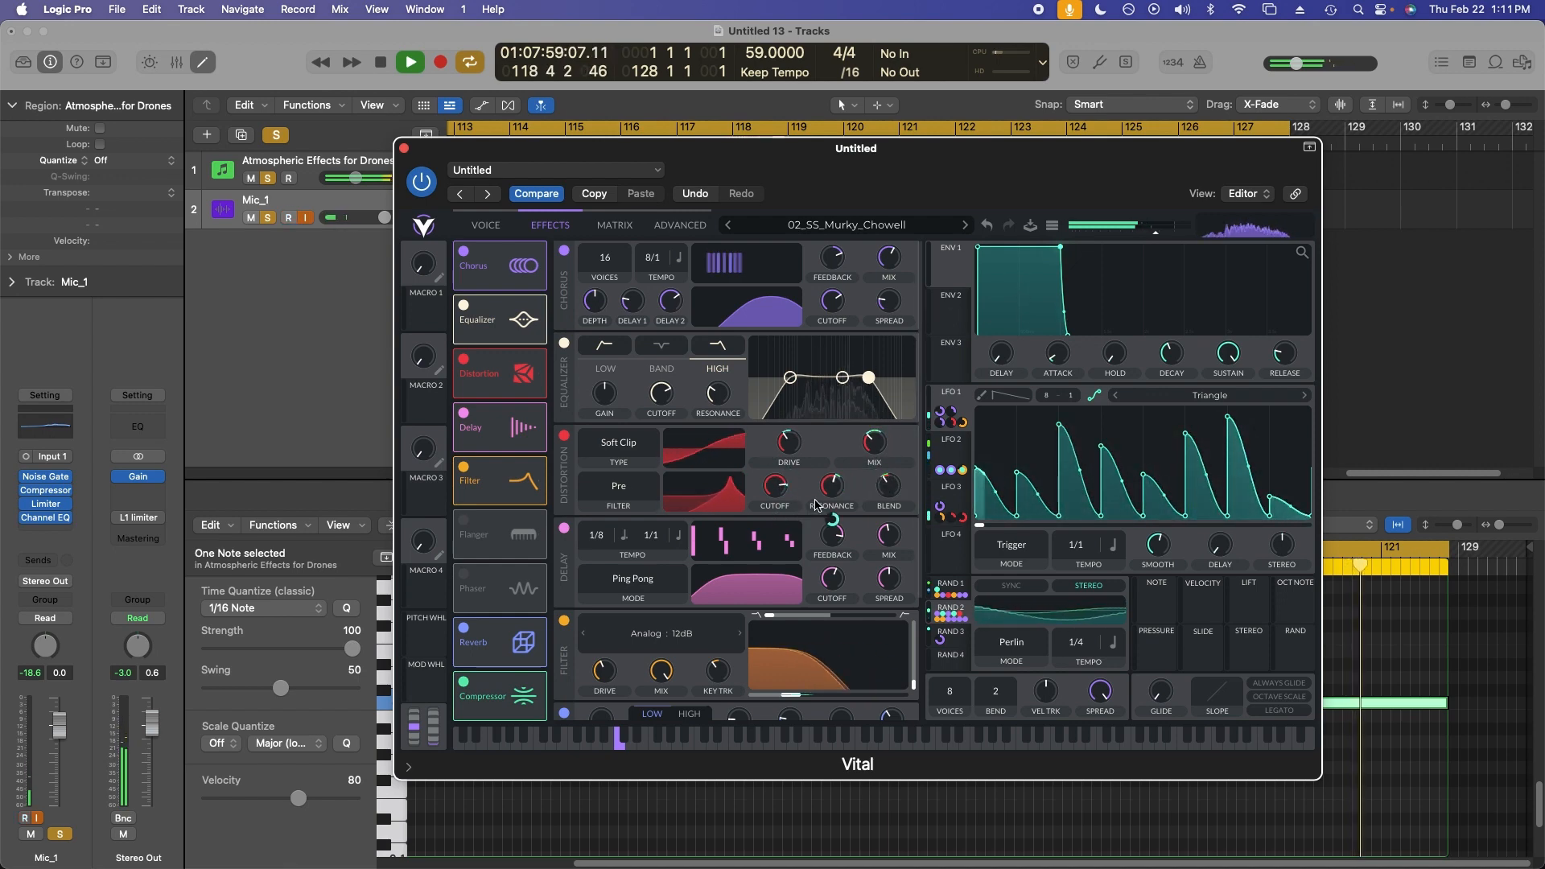
Select LFO 3 and scroll down to the reverb effect.
mouse_move(775, 519)
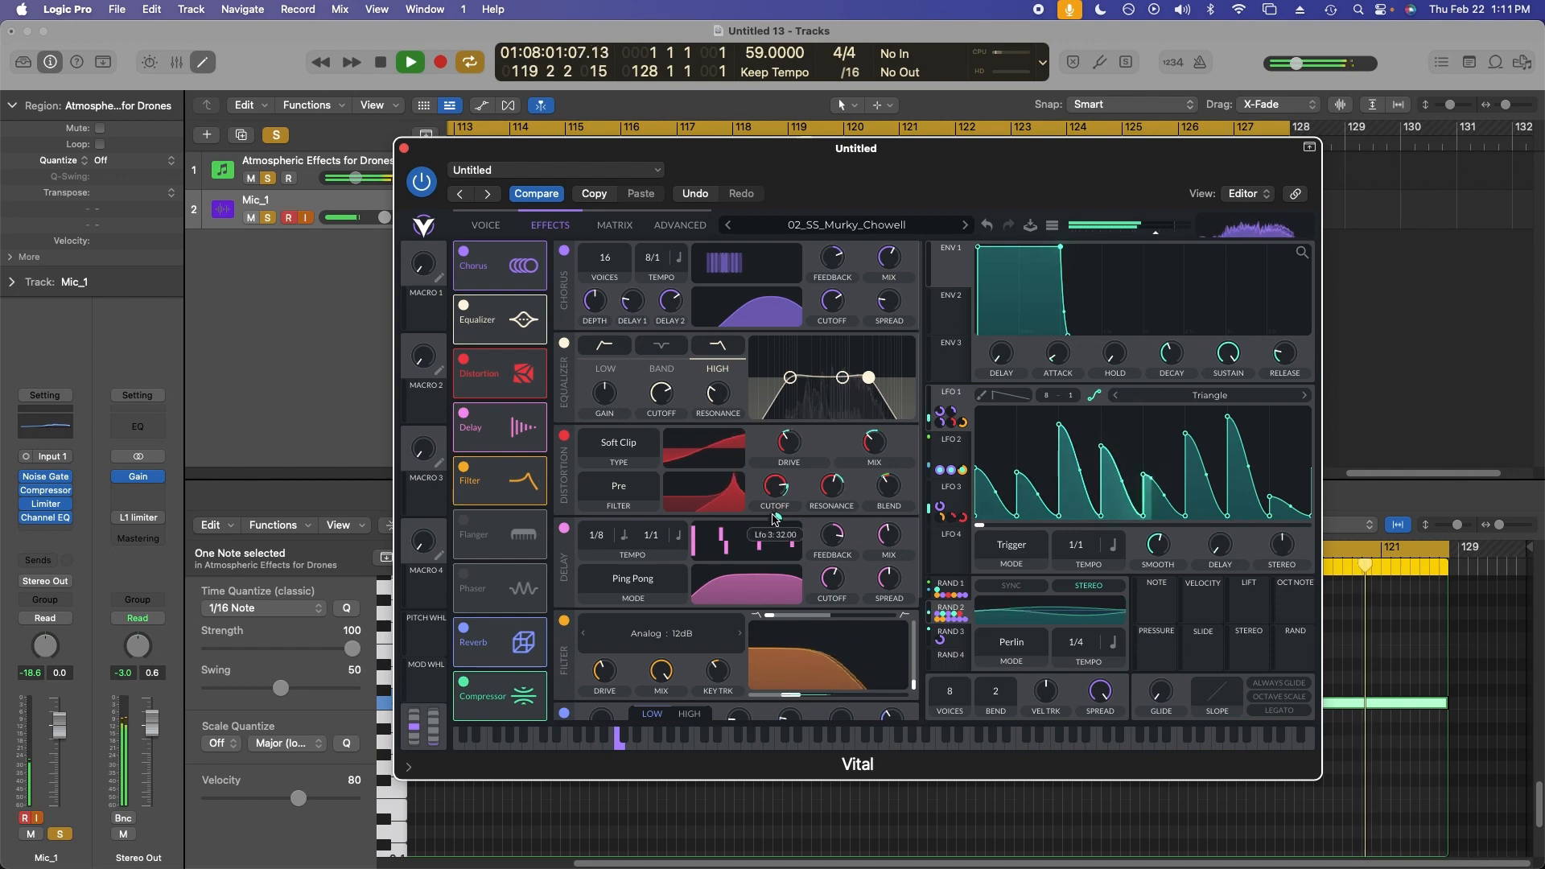
click(935, 512)
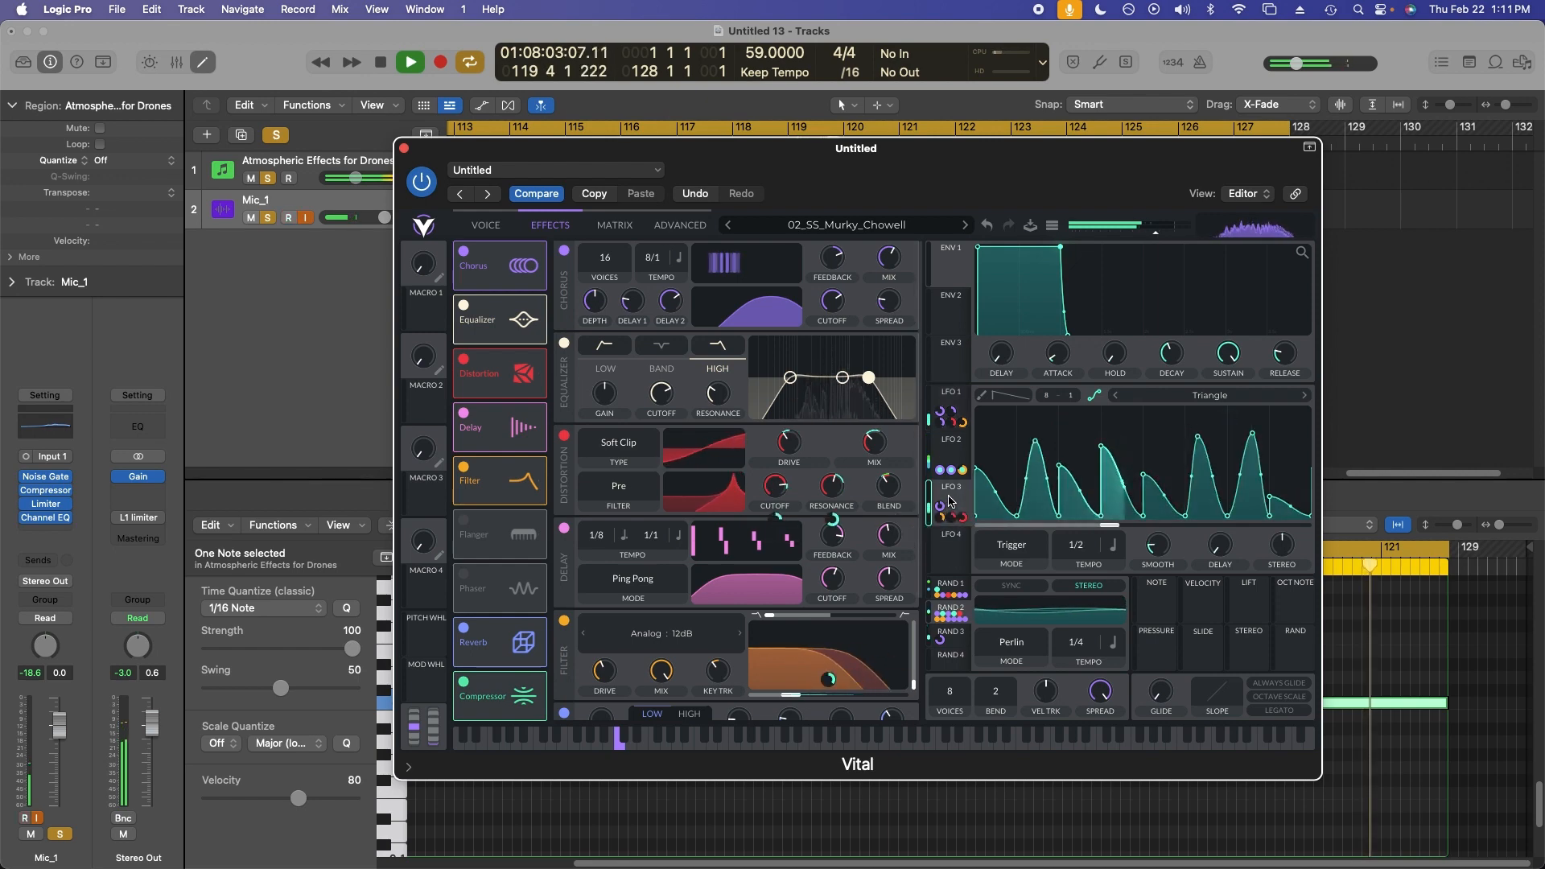
mouse_move(766, 523)
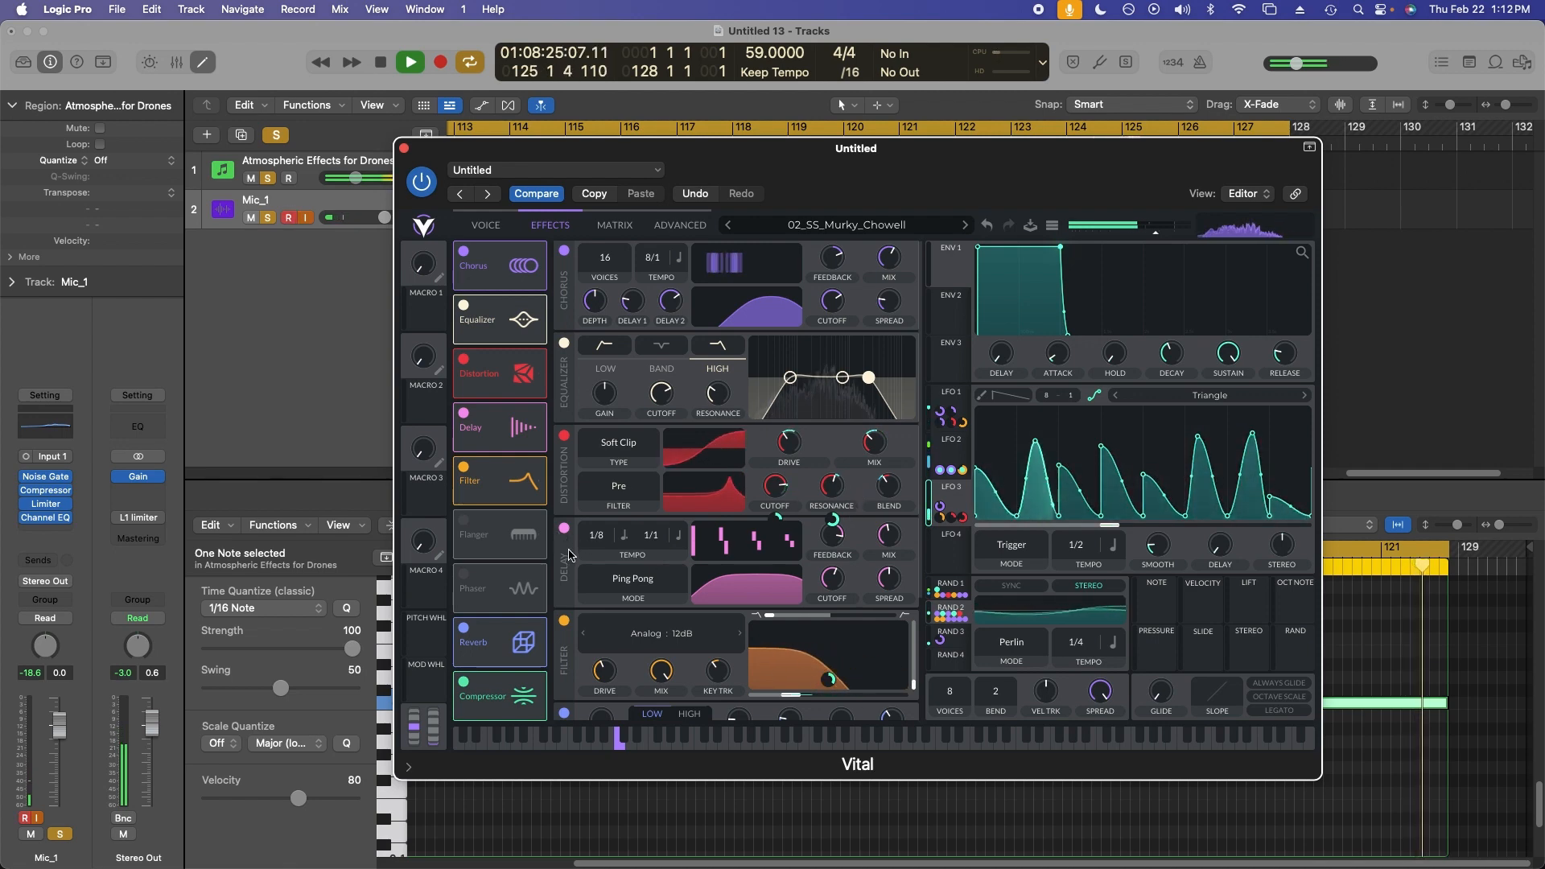
scroll(569, 556, down, 3)
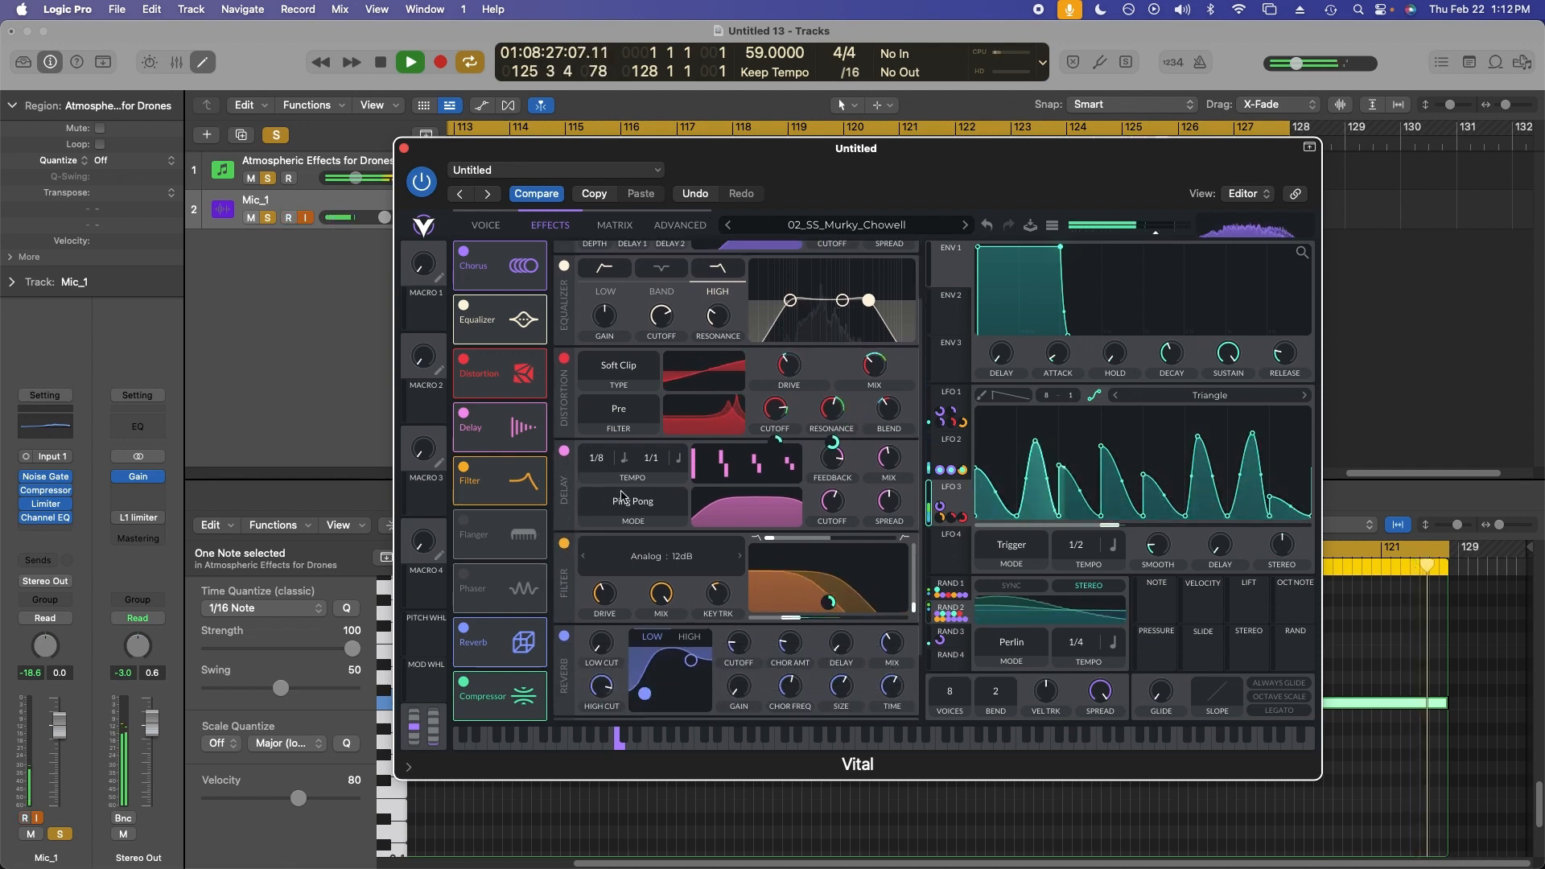
scroll(621, 499, down, 1)
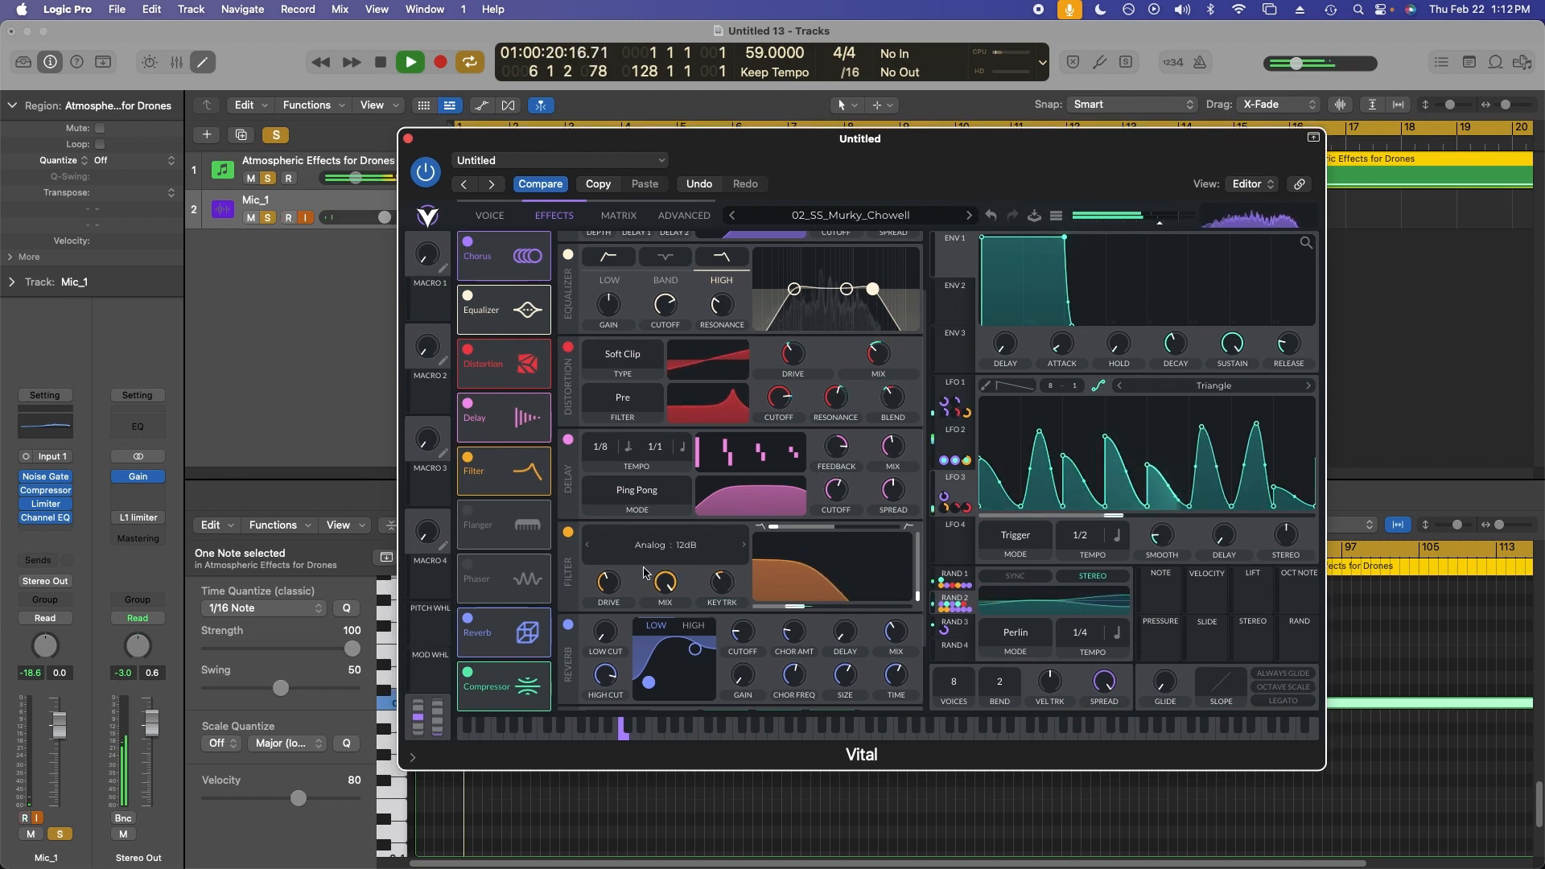
Toggle the filter effect off and back on to compare its LFO 3–modulated sound.
scroll(643, 573, down, 3)
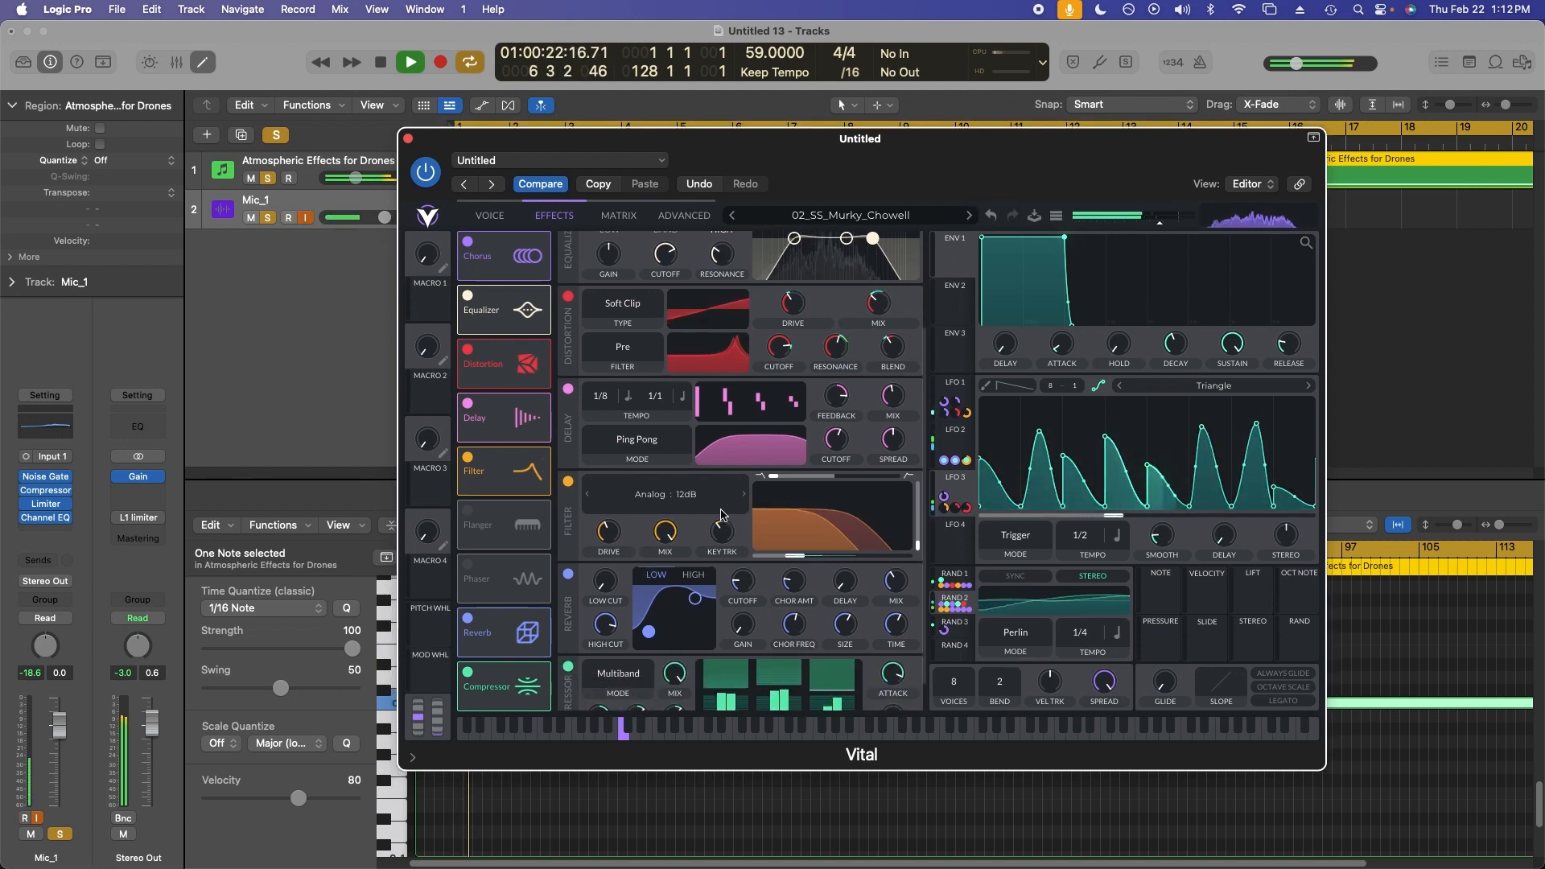
click(568, 481)
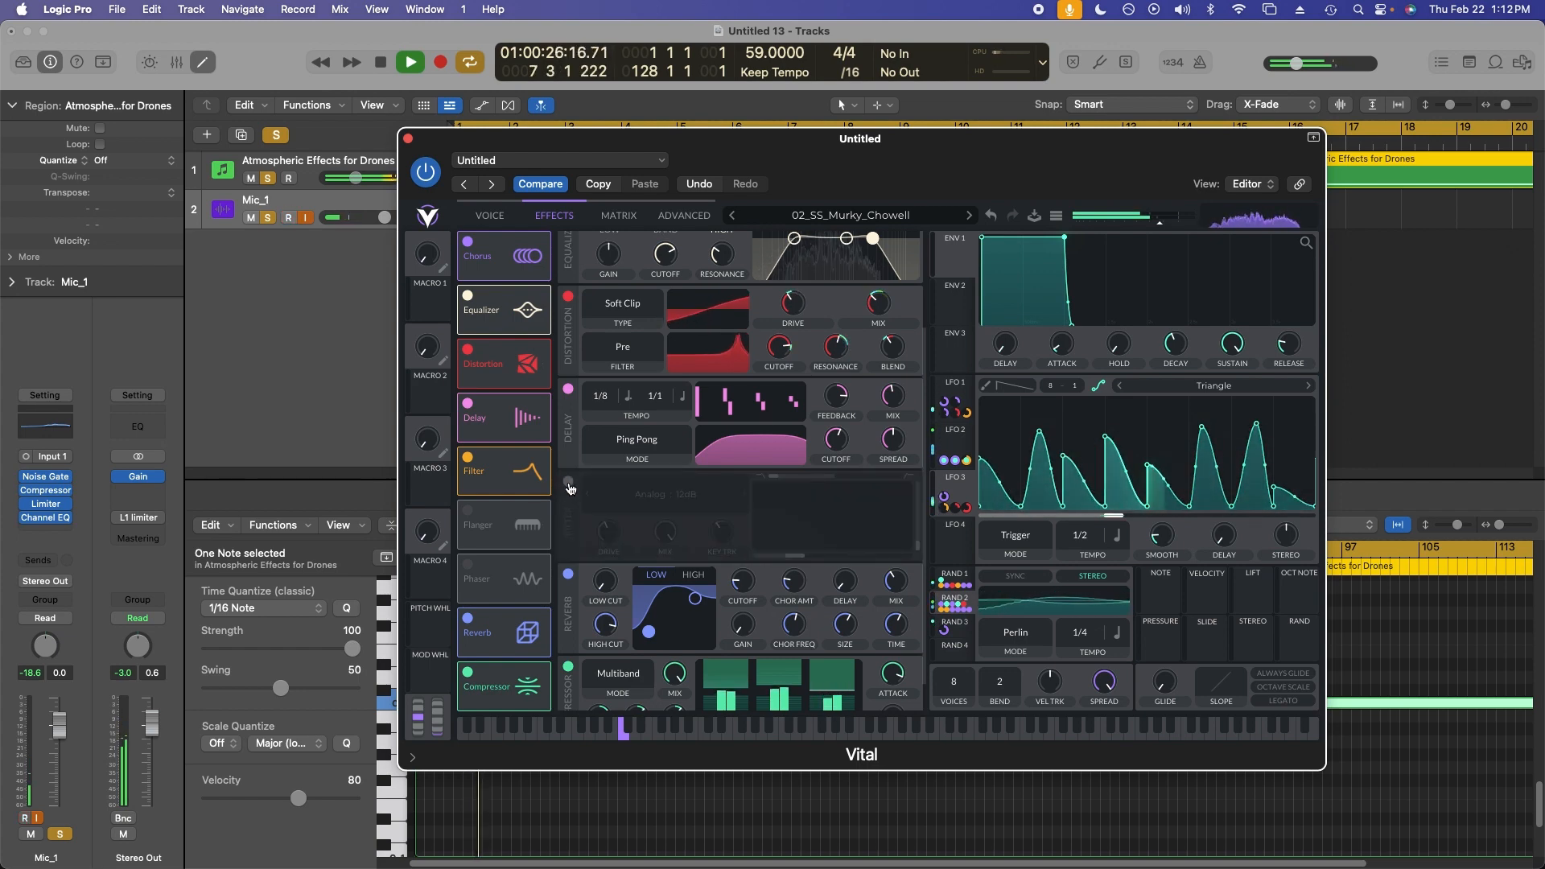
click(568, 482)
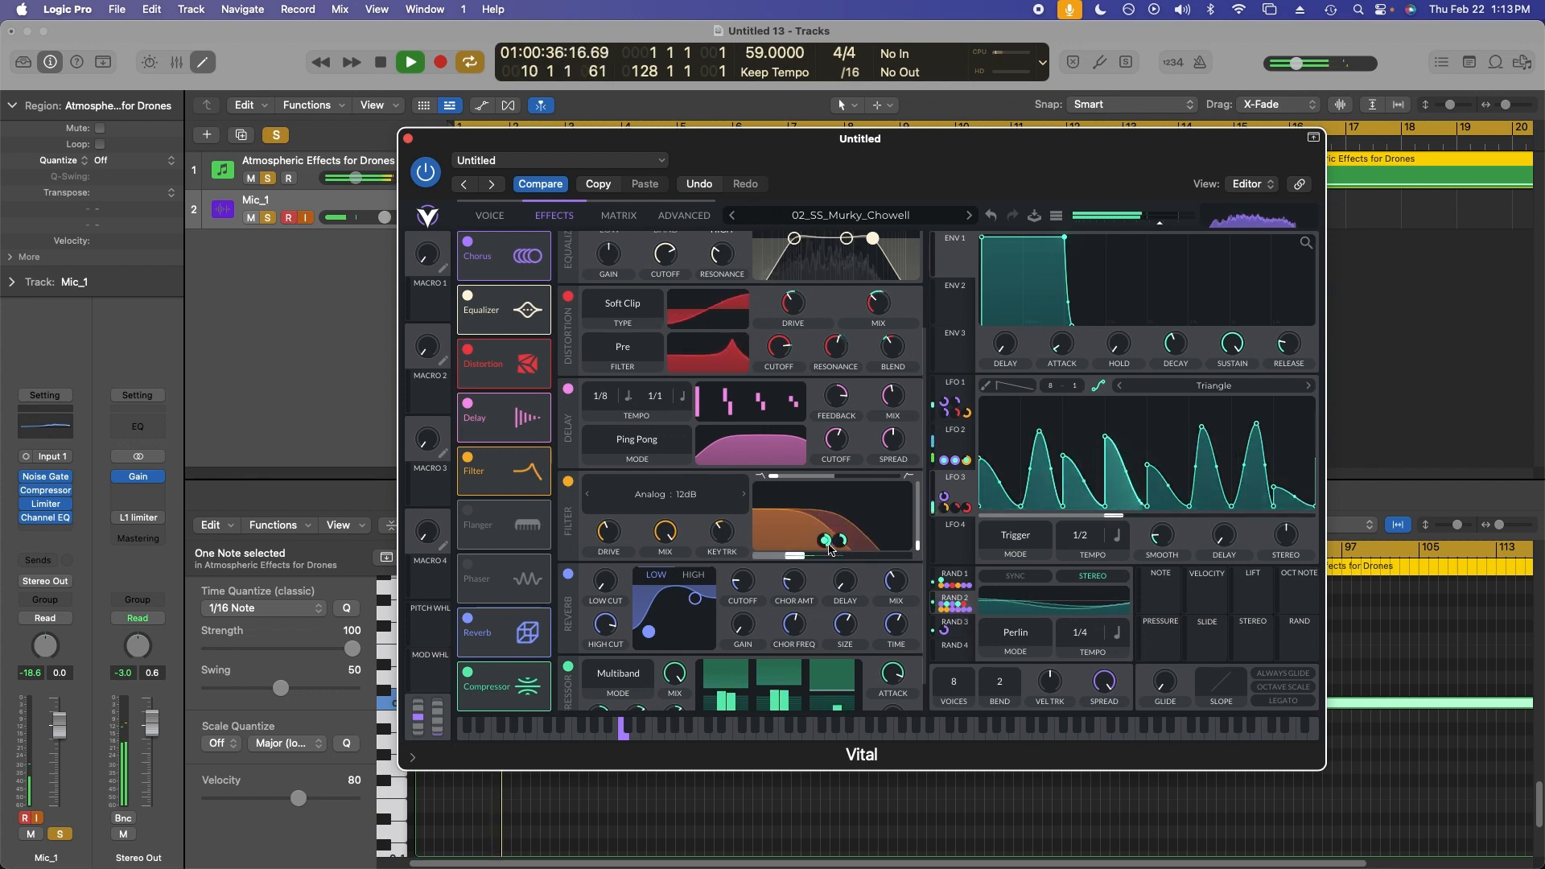
mouse_move(830, 550)
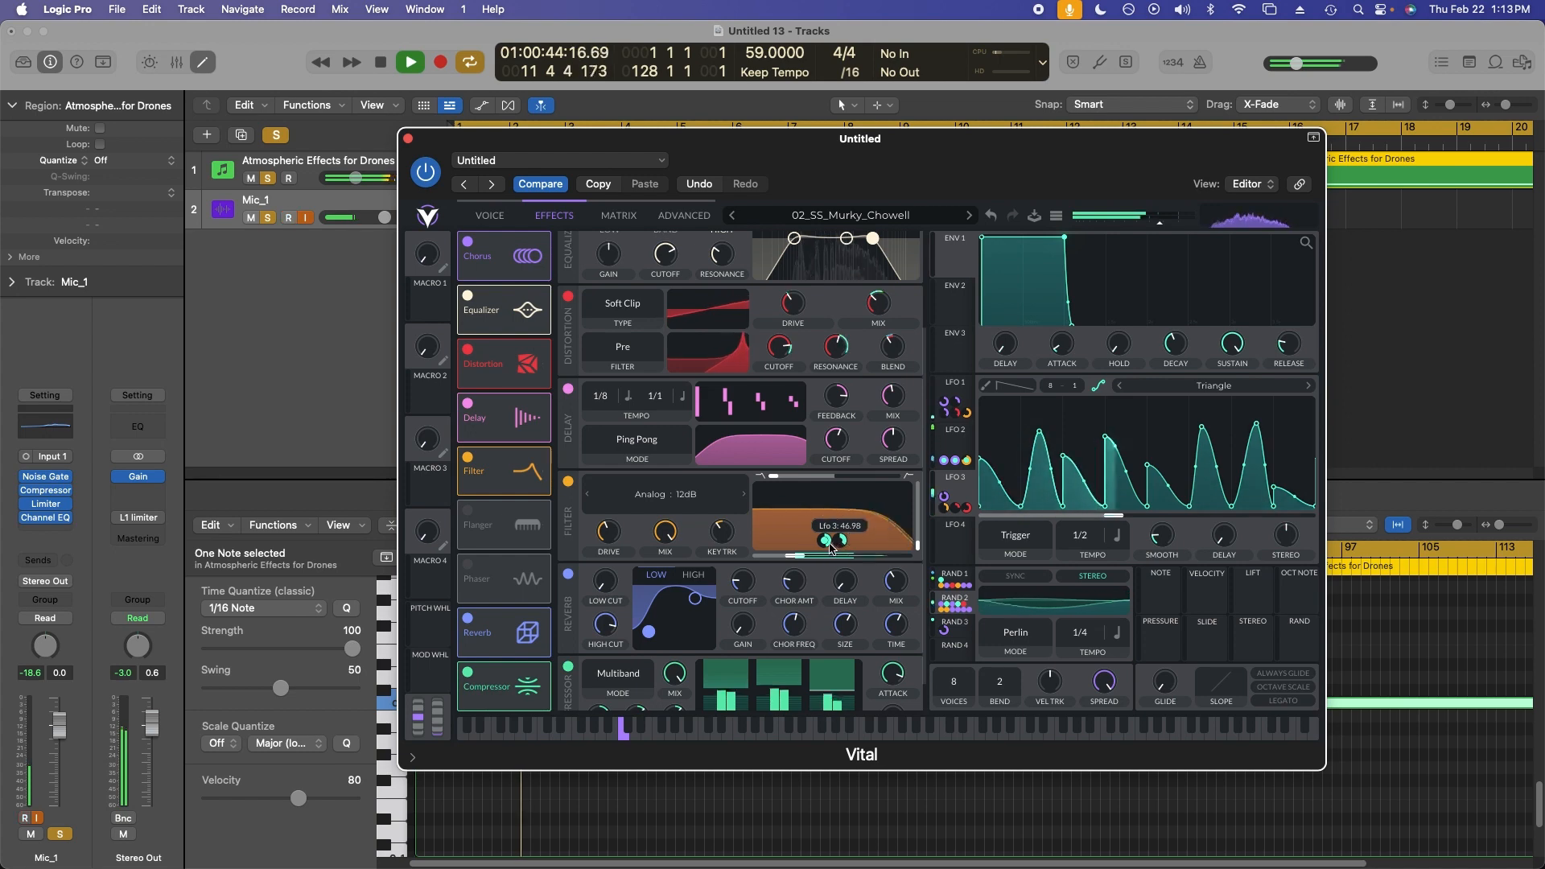
Check the reverb mix, then toggle the multiband compressor effect off and back on.
scroll(573, 497, down, 1)
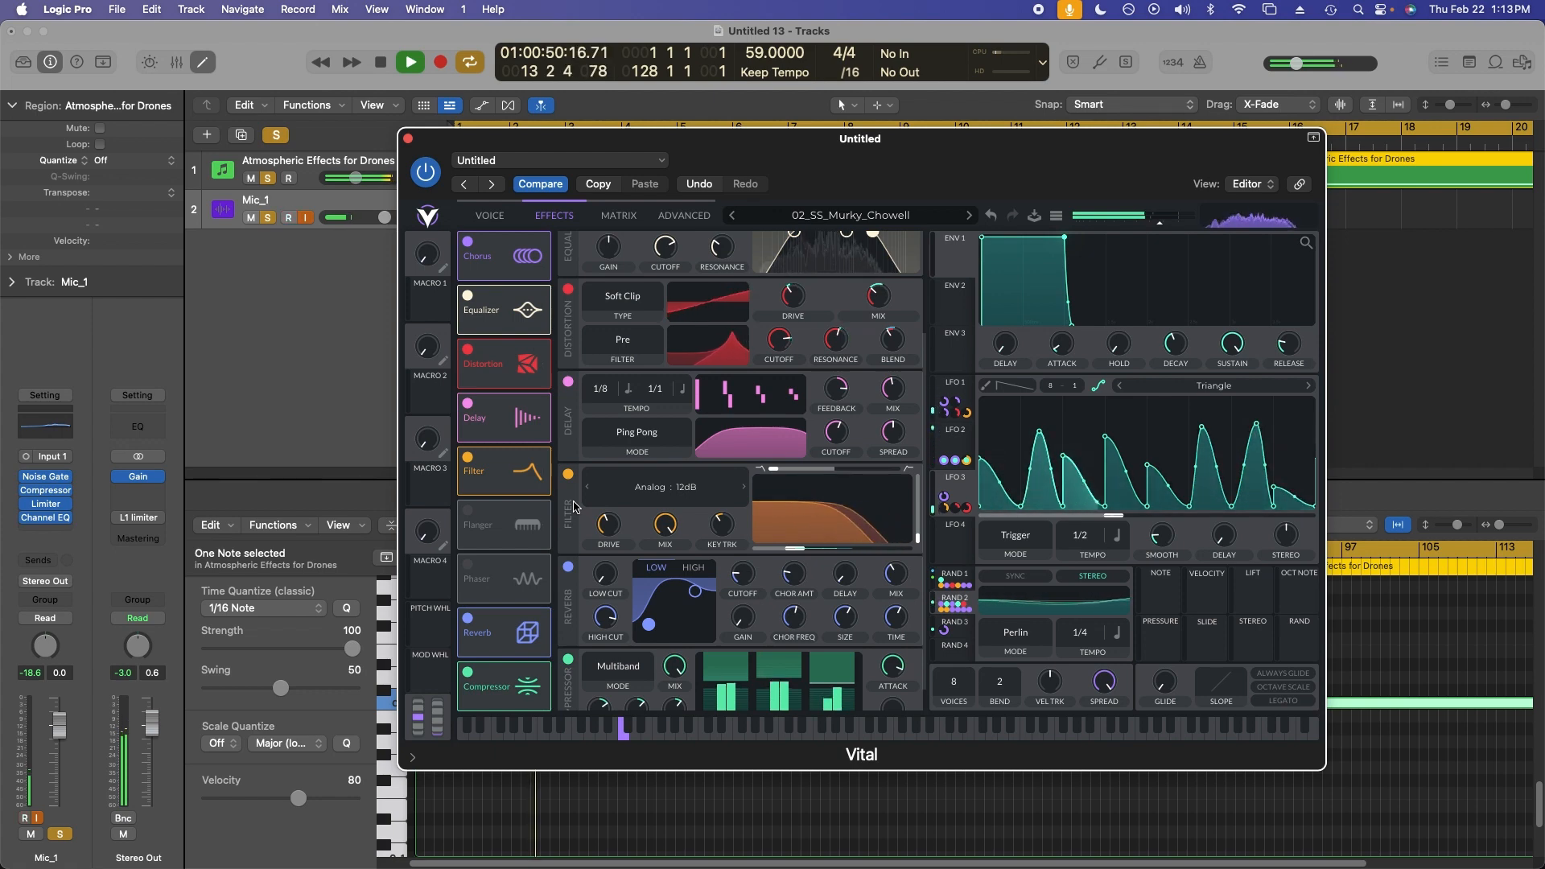
scroll(574, 507, down, 4)
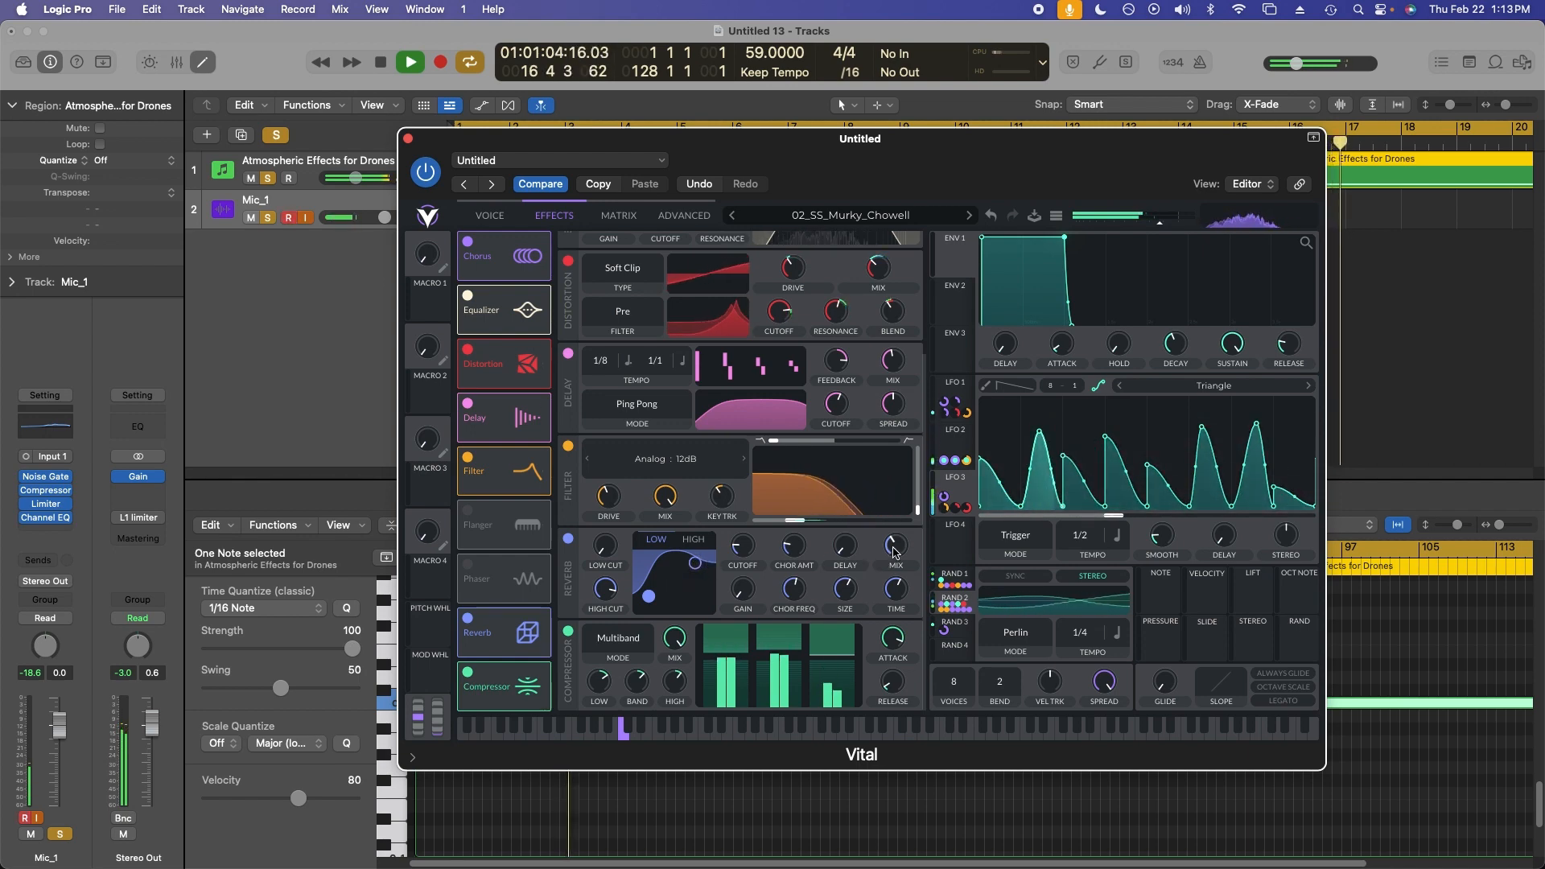
mouse_move(895, 554)
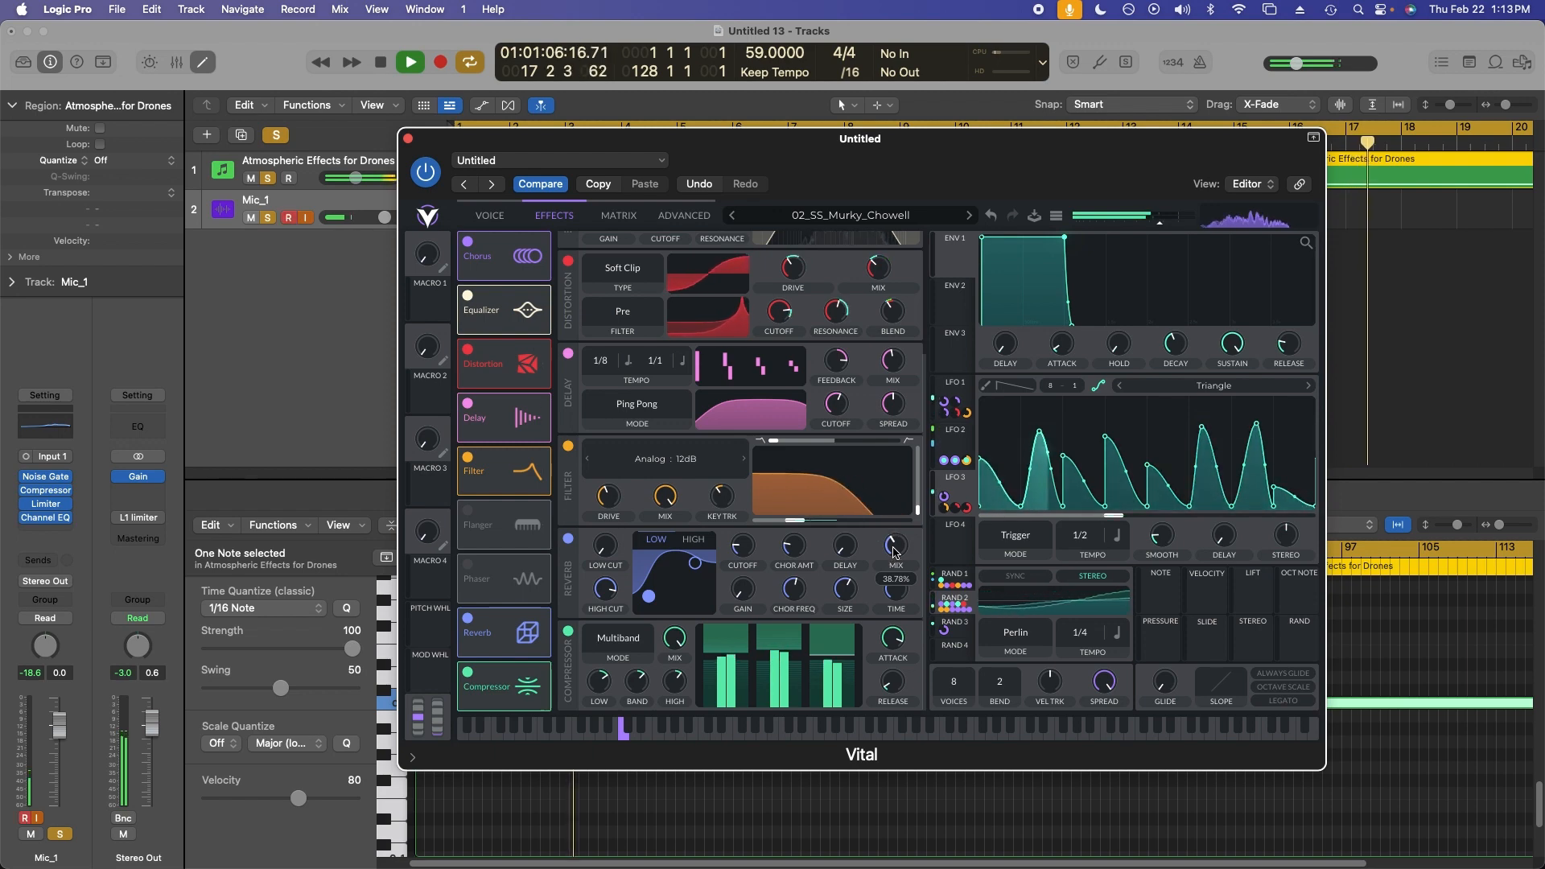
mouse_move(853, 595)
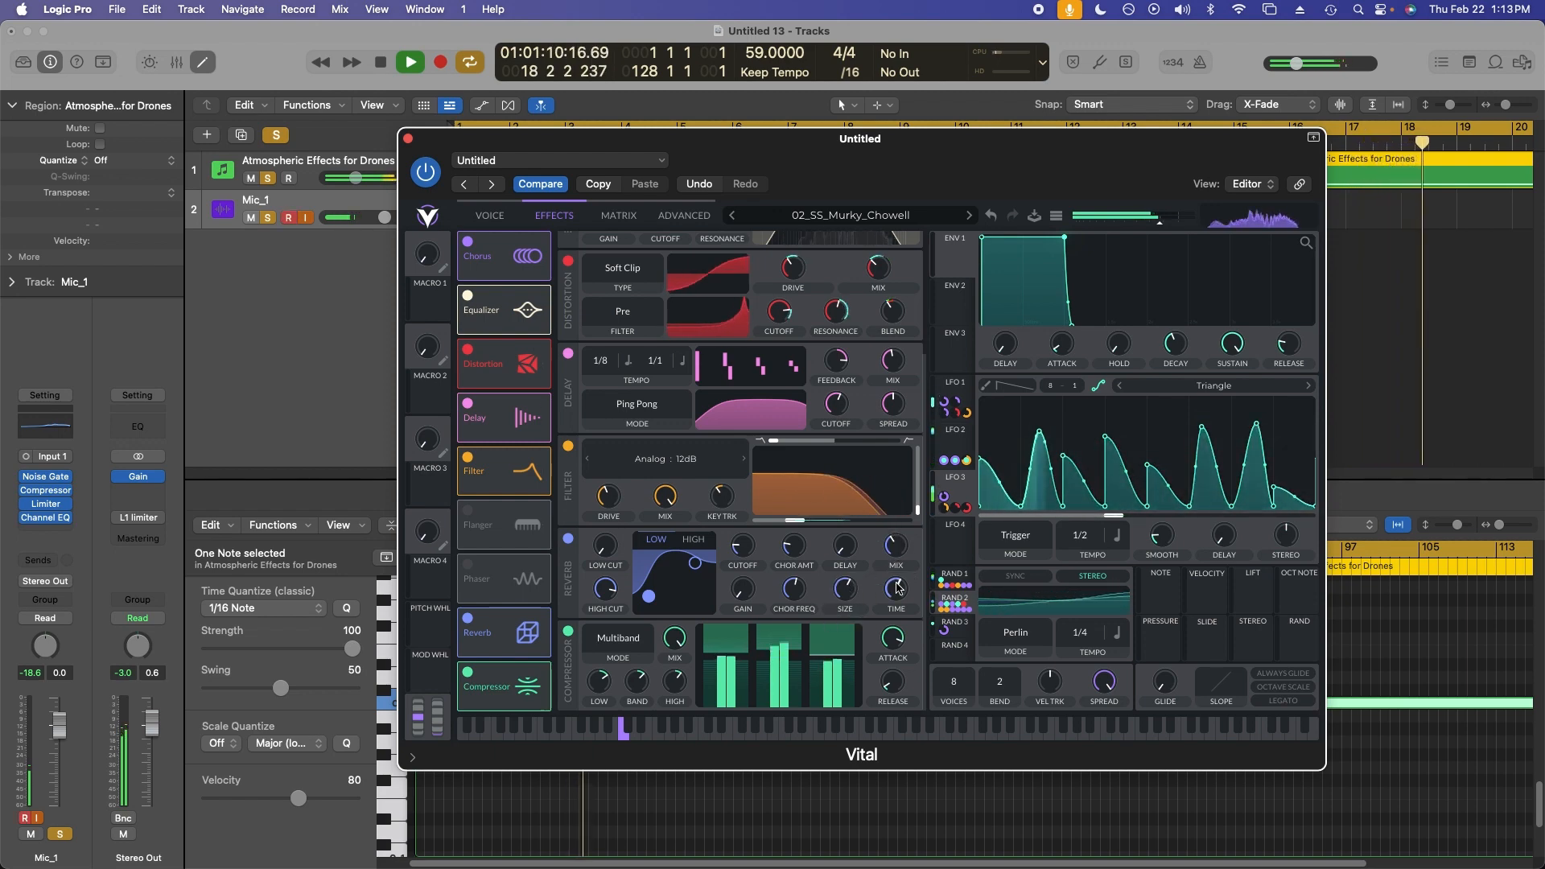
mouse_move(901, 587)
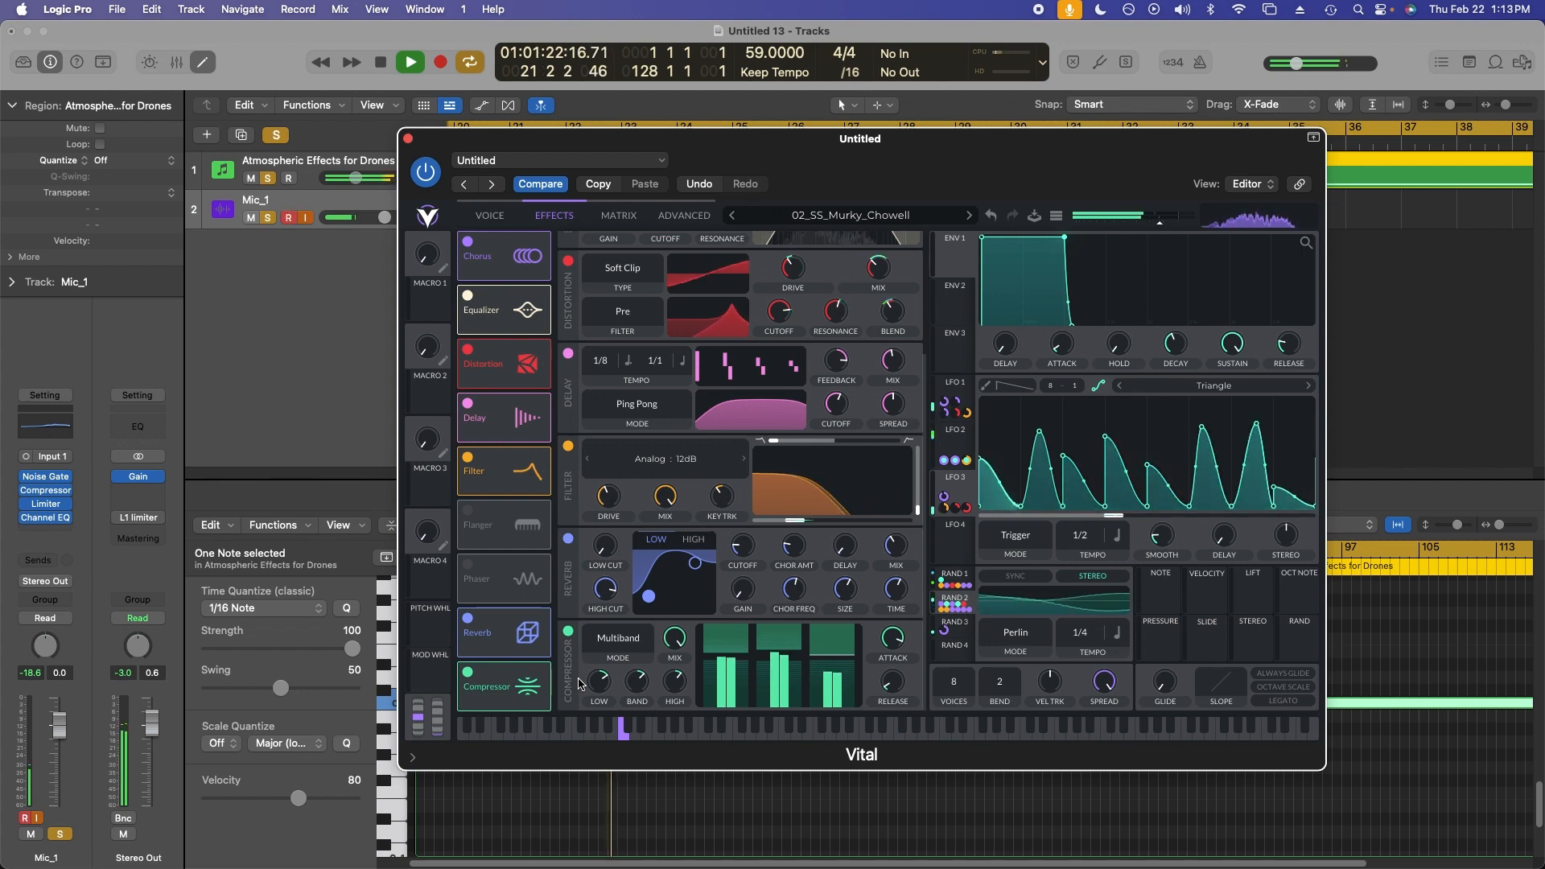
click(568, 633)
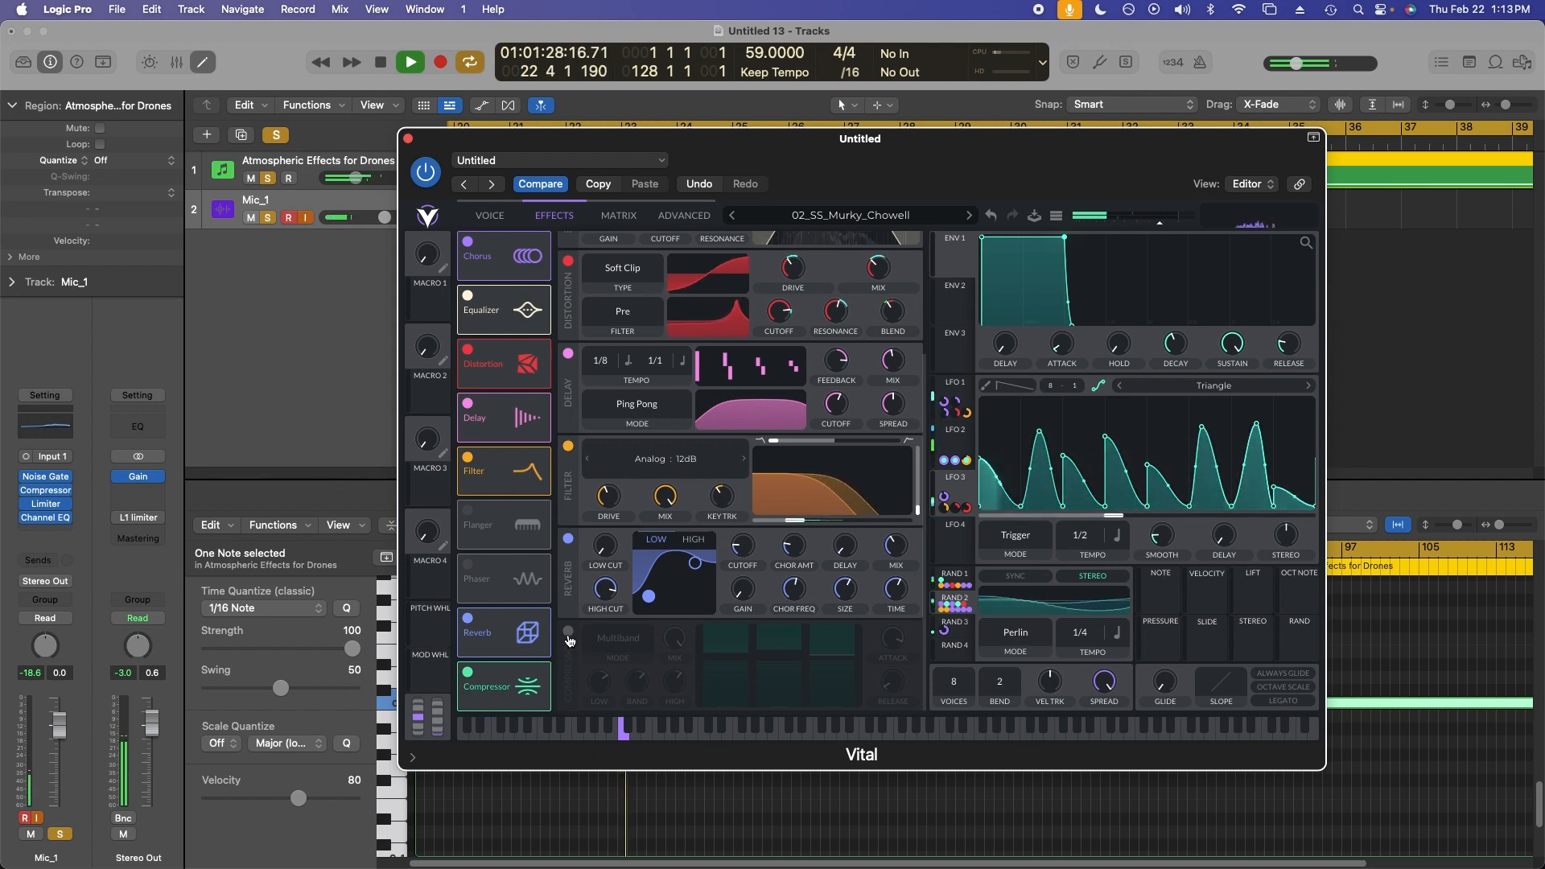
click(568, 633)
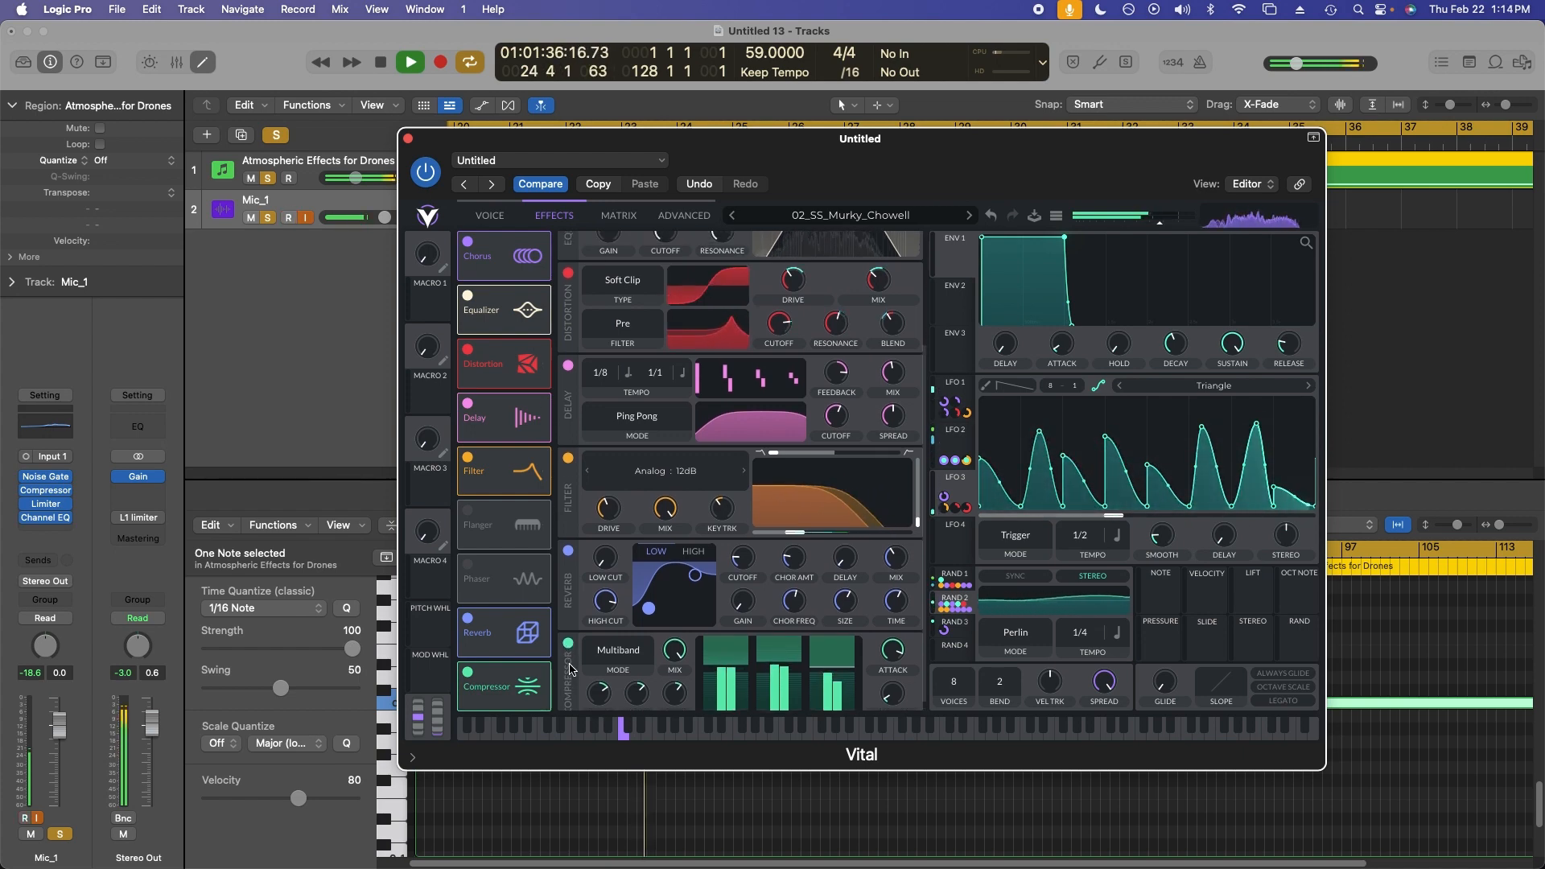
Review the effects chain from chorus down to the compressor.
scroll(569, 669, up, 5)
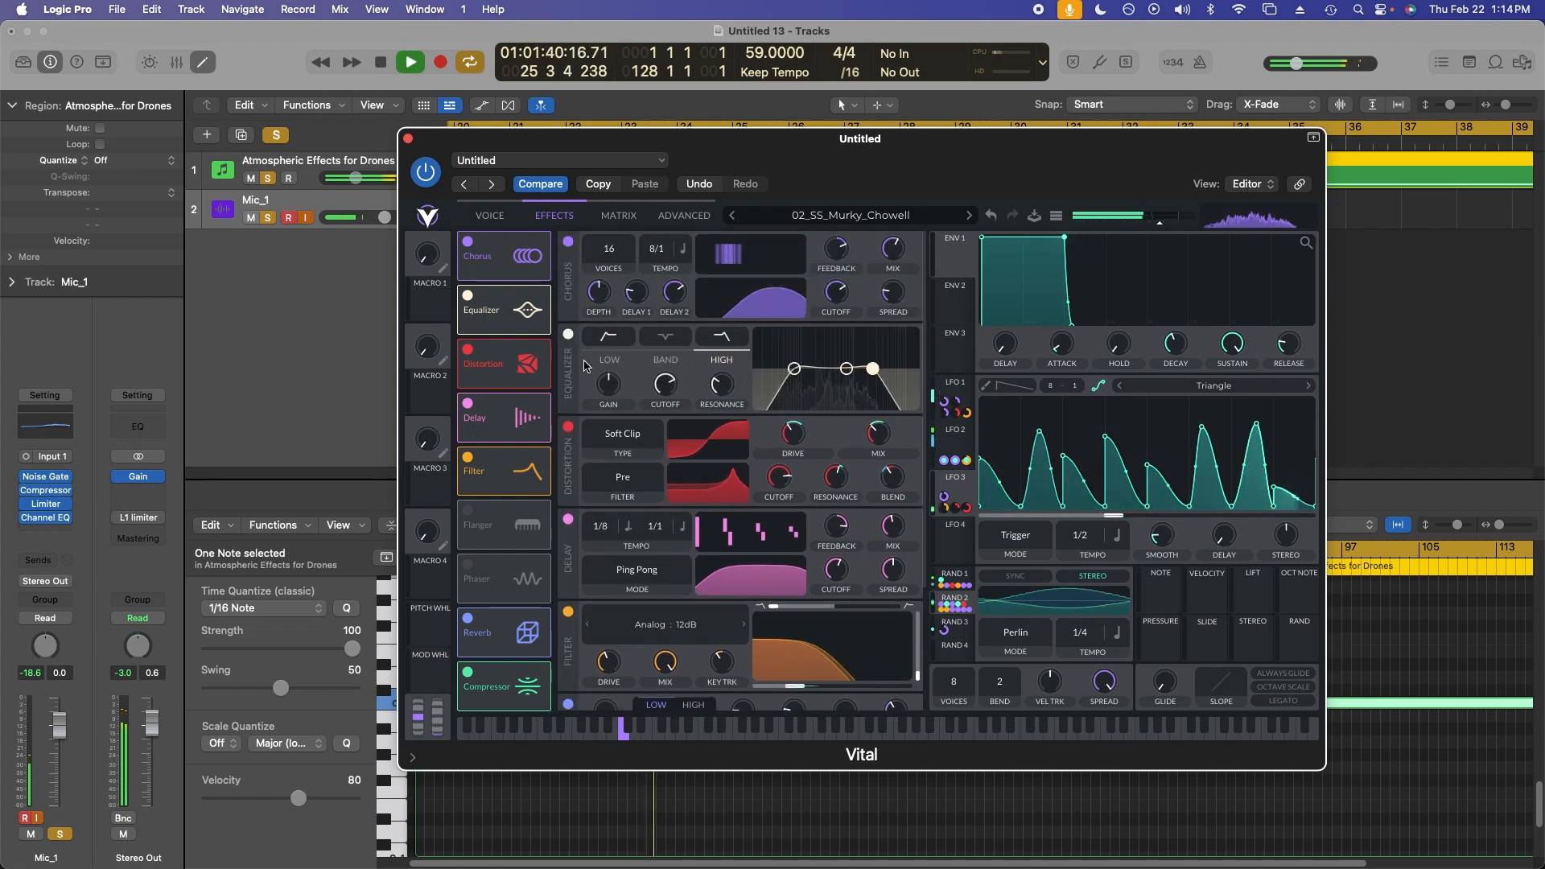
scroll(585, 366, down, 5)
scroll(585, 366, down, 1)
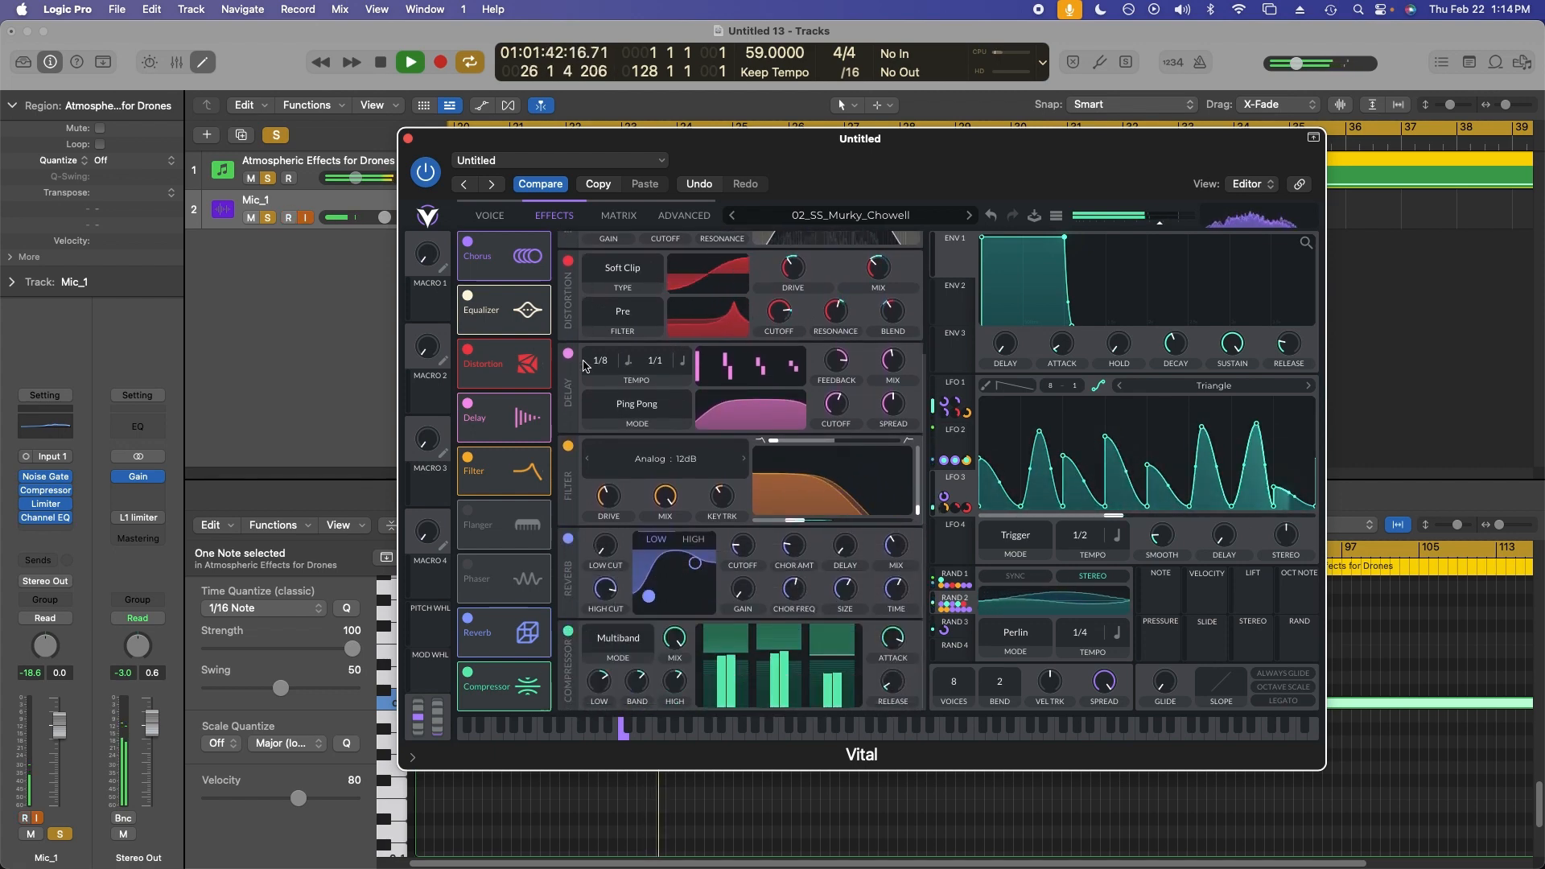
scroll(585, 366, up, 5)
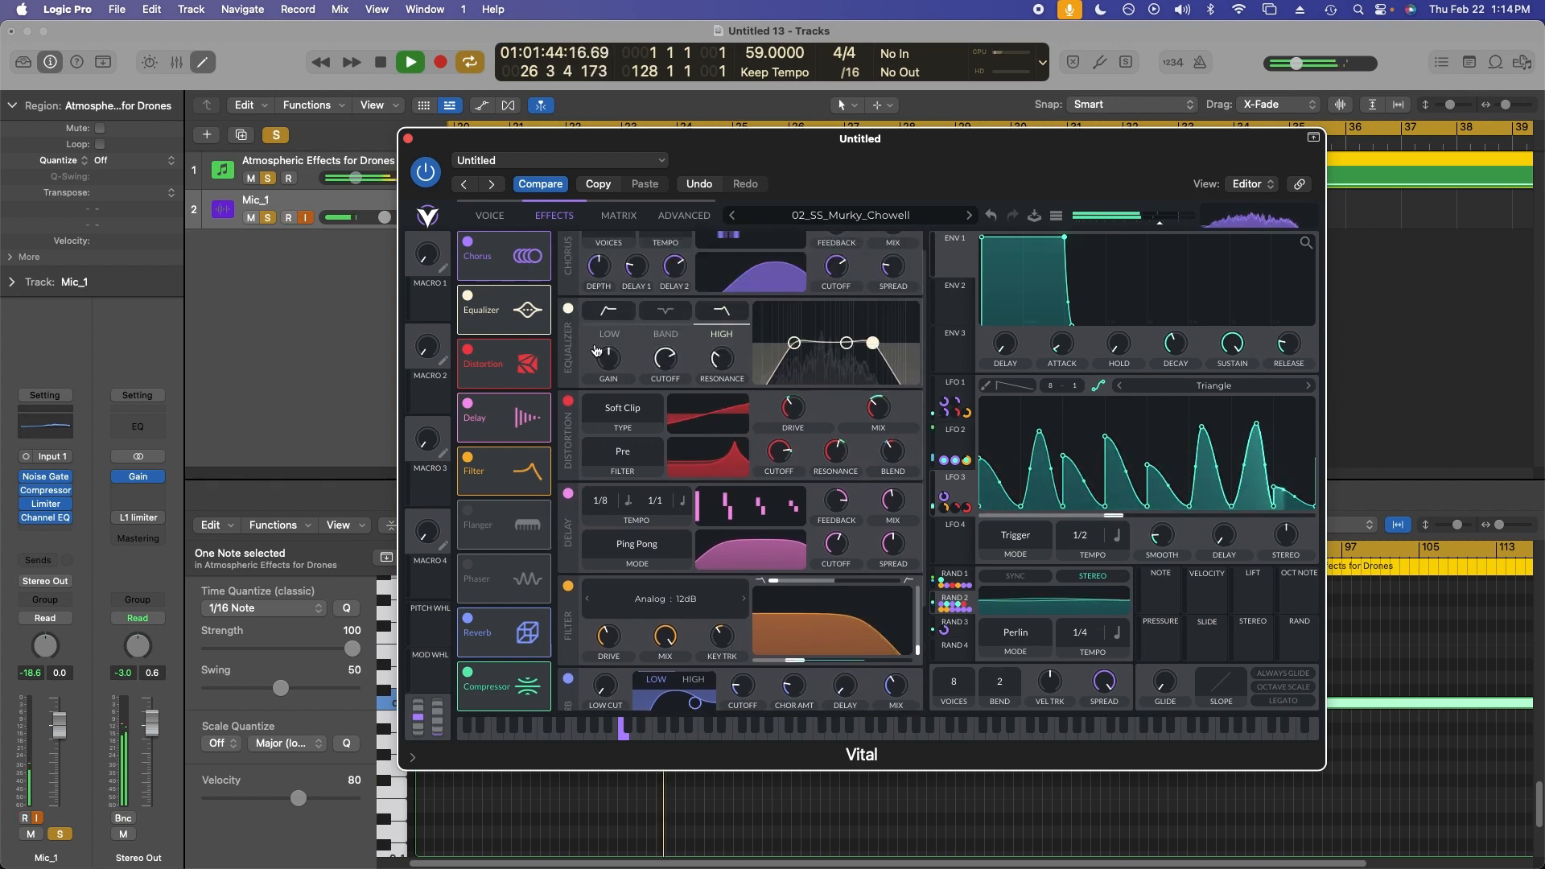
scroll(688, 405, down, 3)
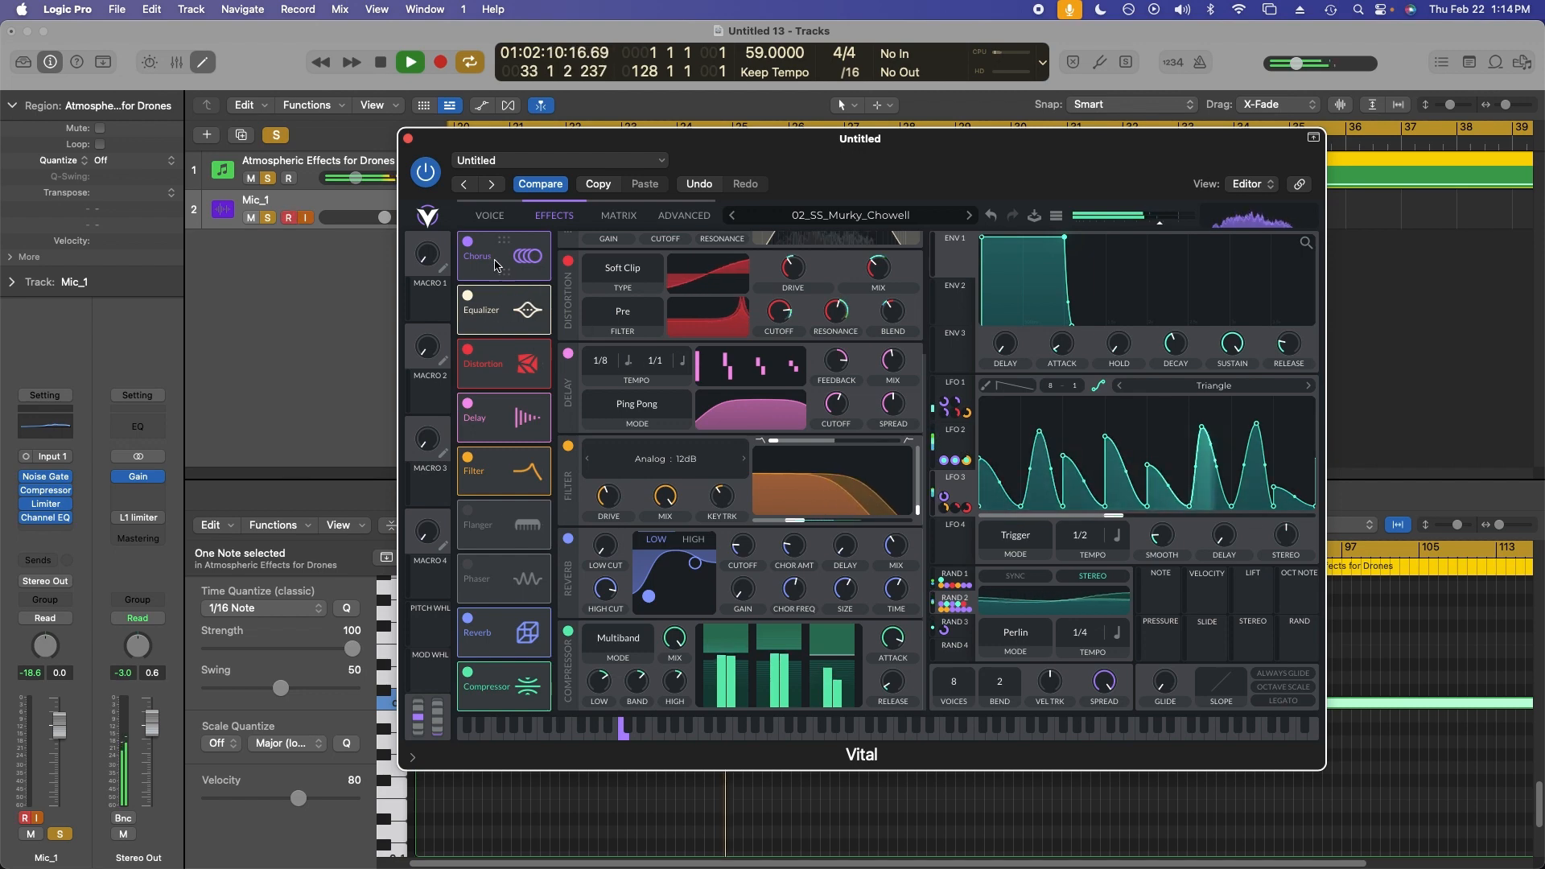
Open the advanced page and raise oscillator 1's unison table spread.
click(488, 217)
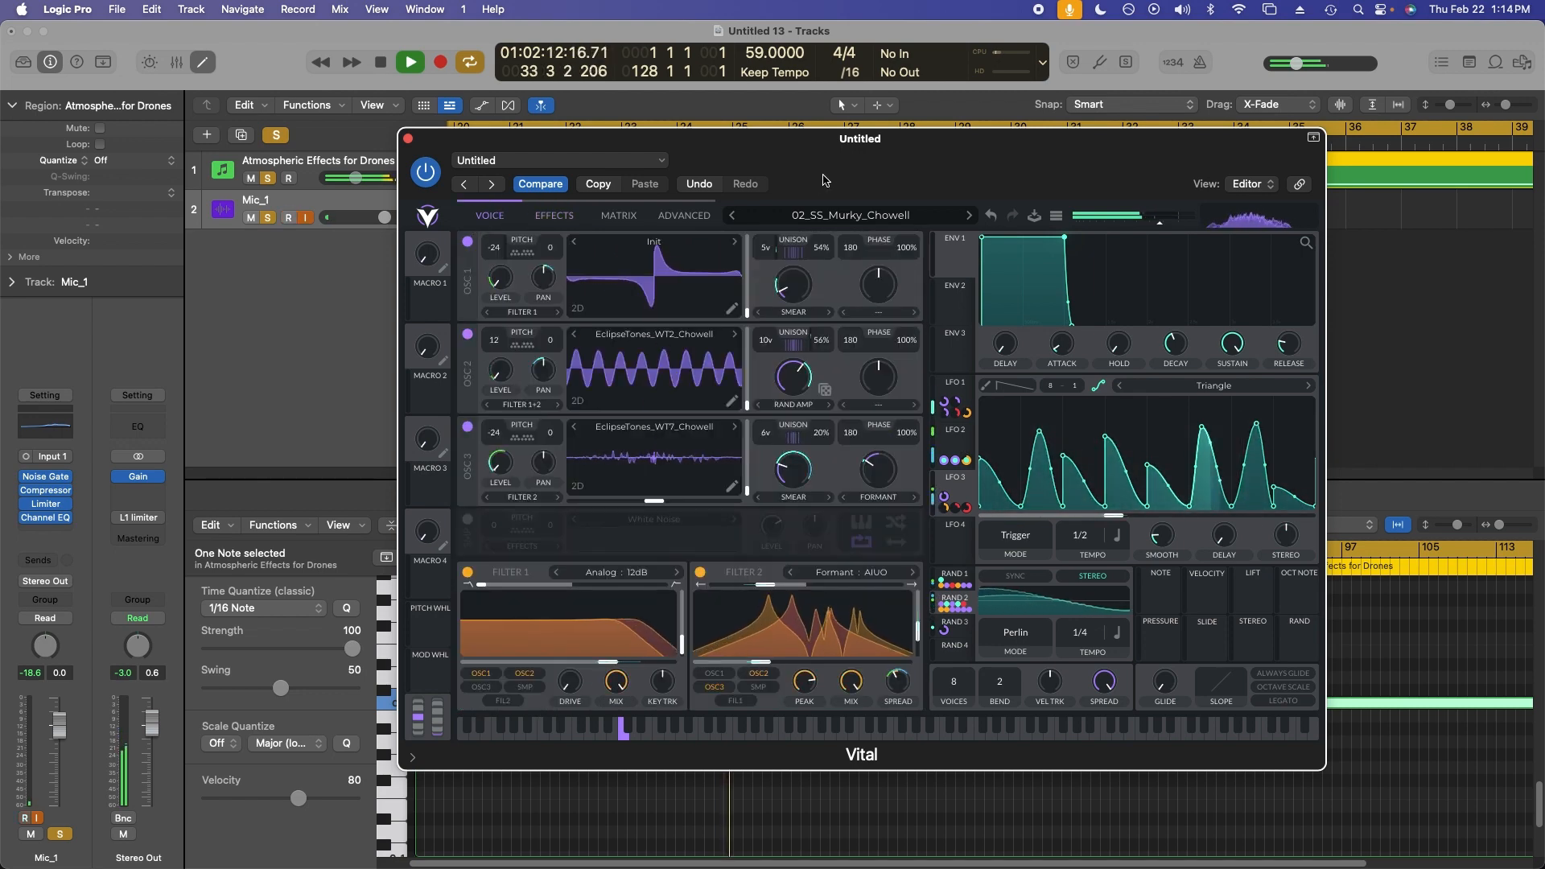
click(685, 217)
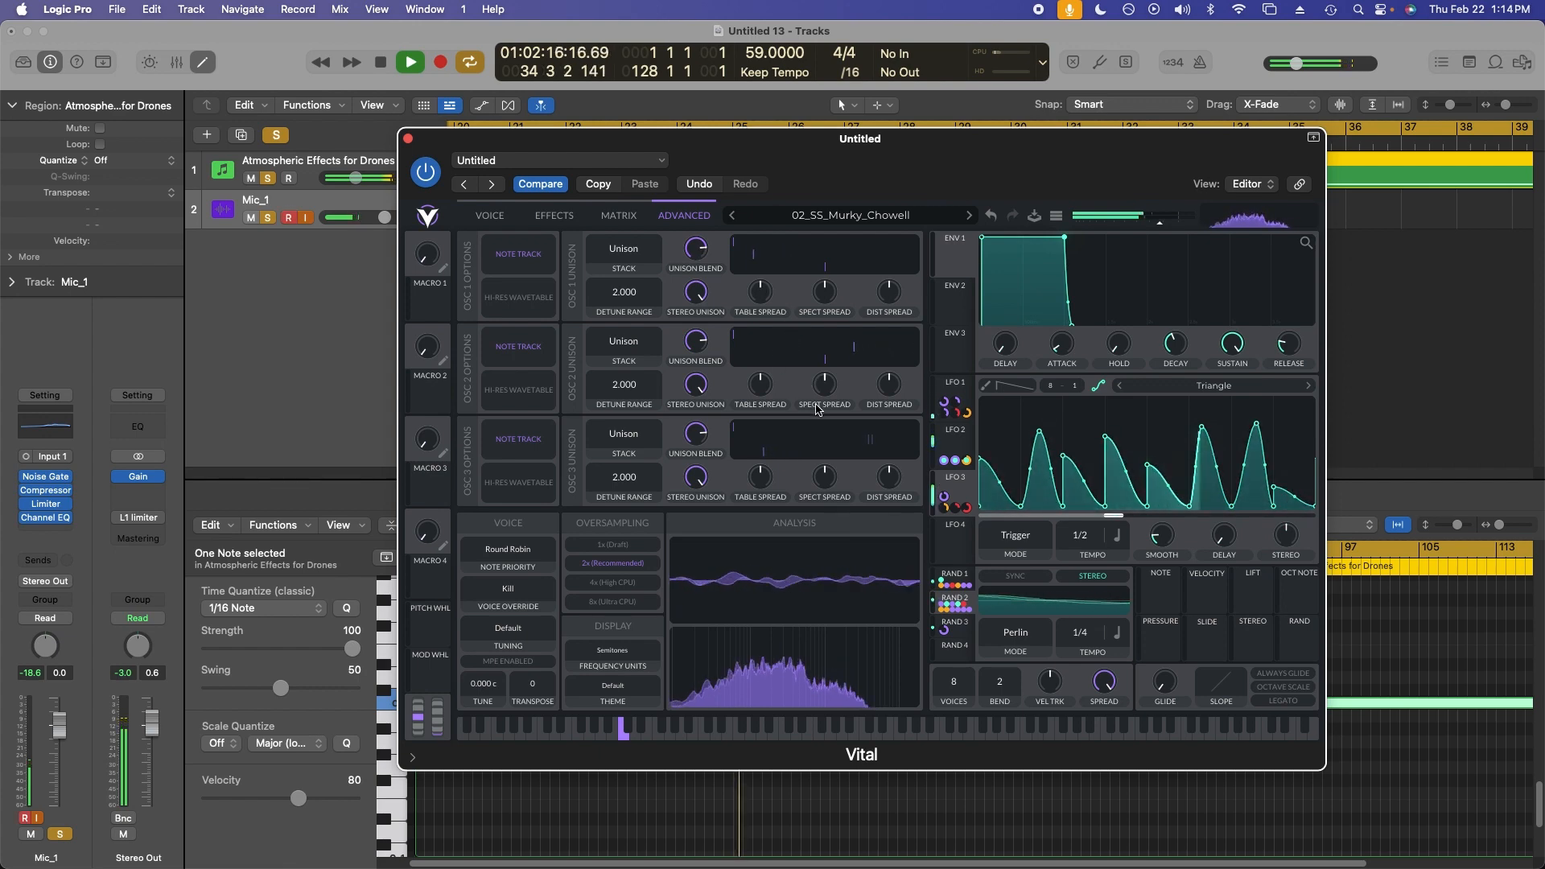
drag(761, 316, 800, 313)
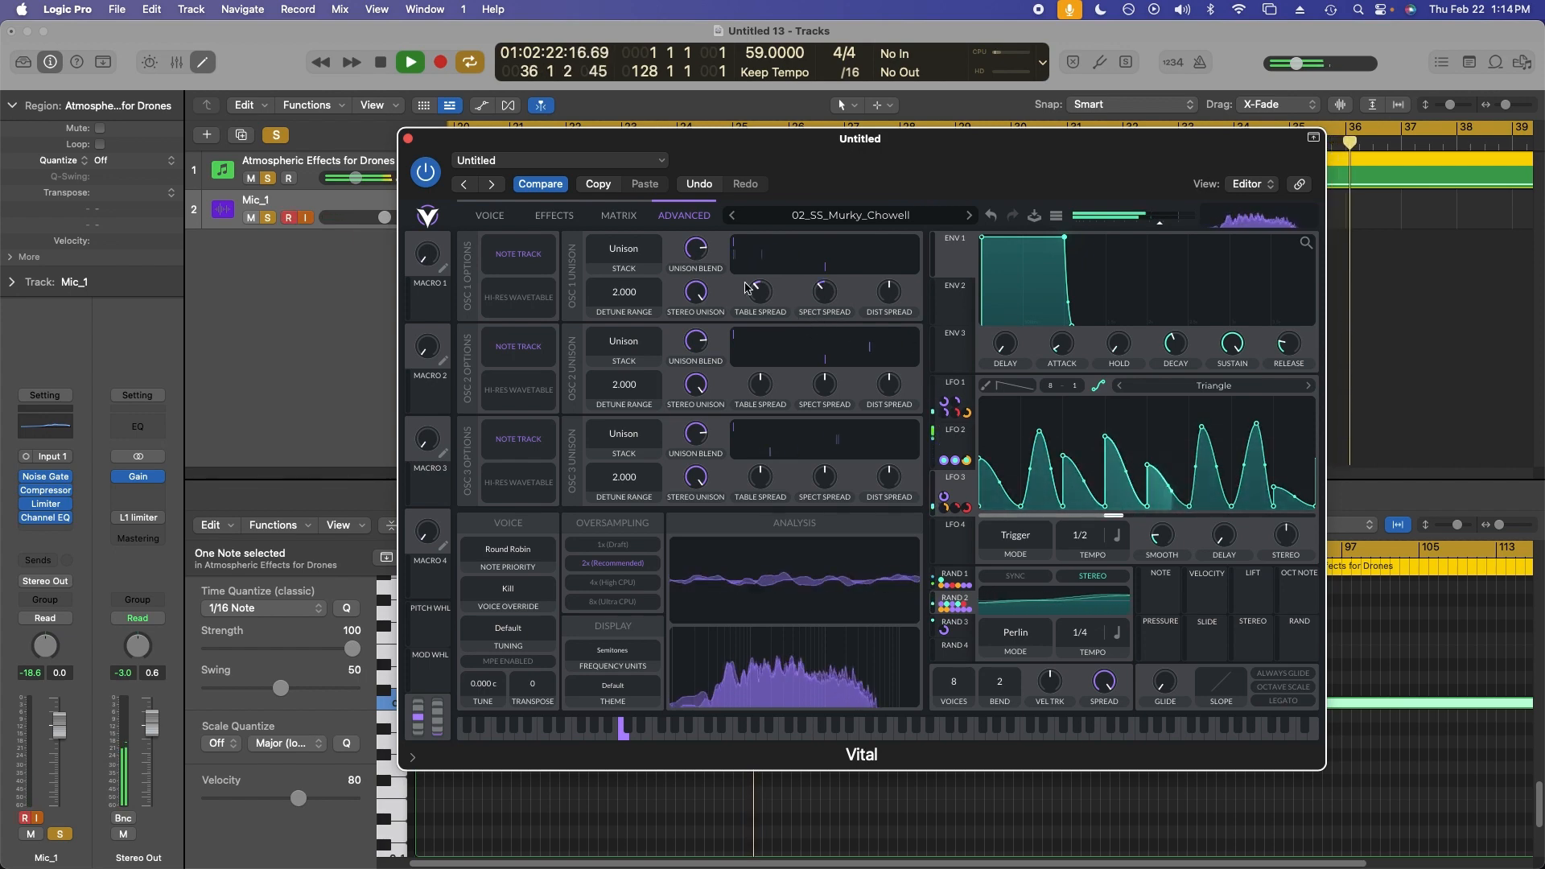
Load the 'Atmospheric Effects for Drones' channel strip setting from Drones Channel Strip onto the synth track.
click(491, 215)
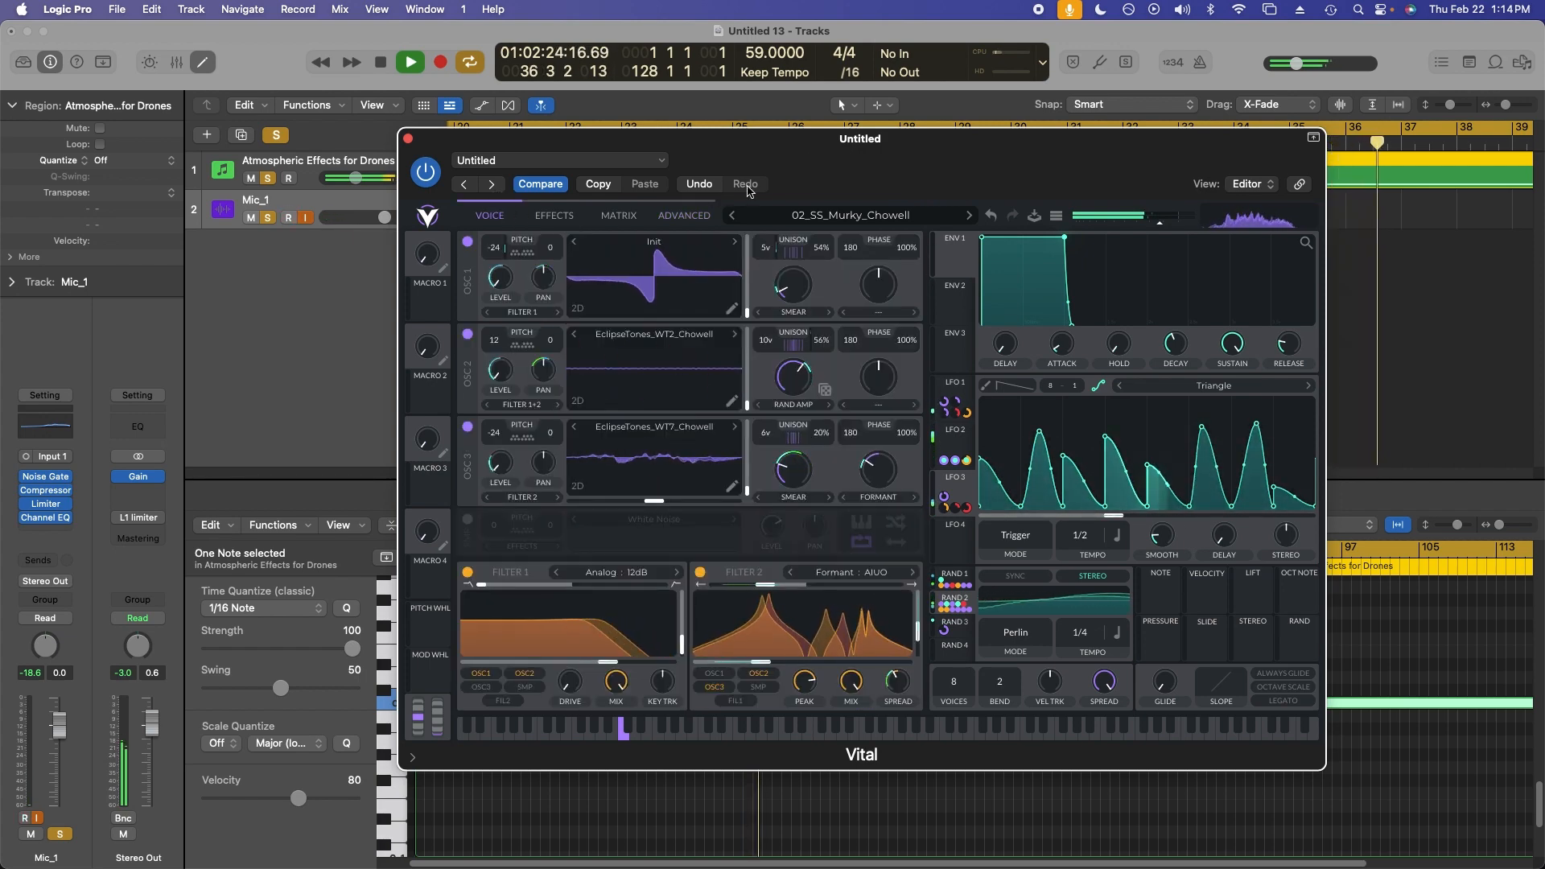
drag(818, 157, 859, 147)
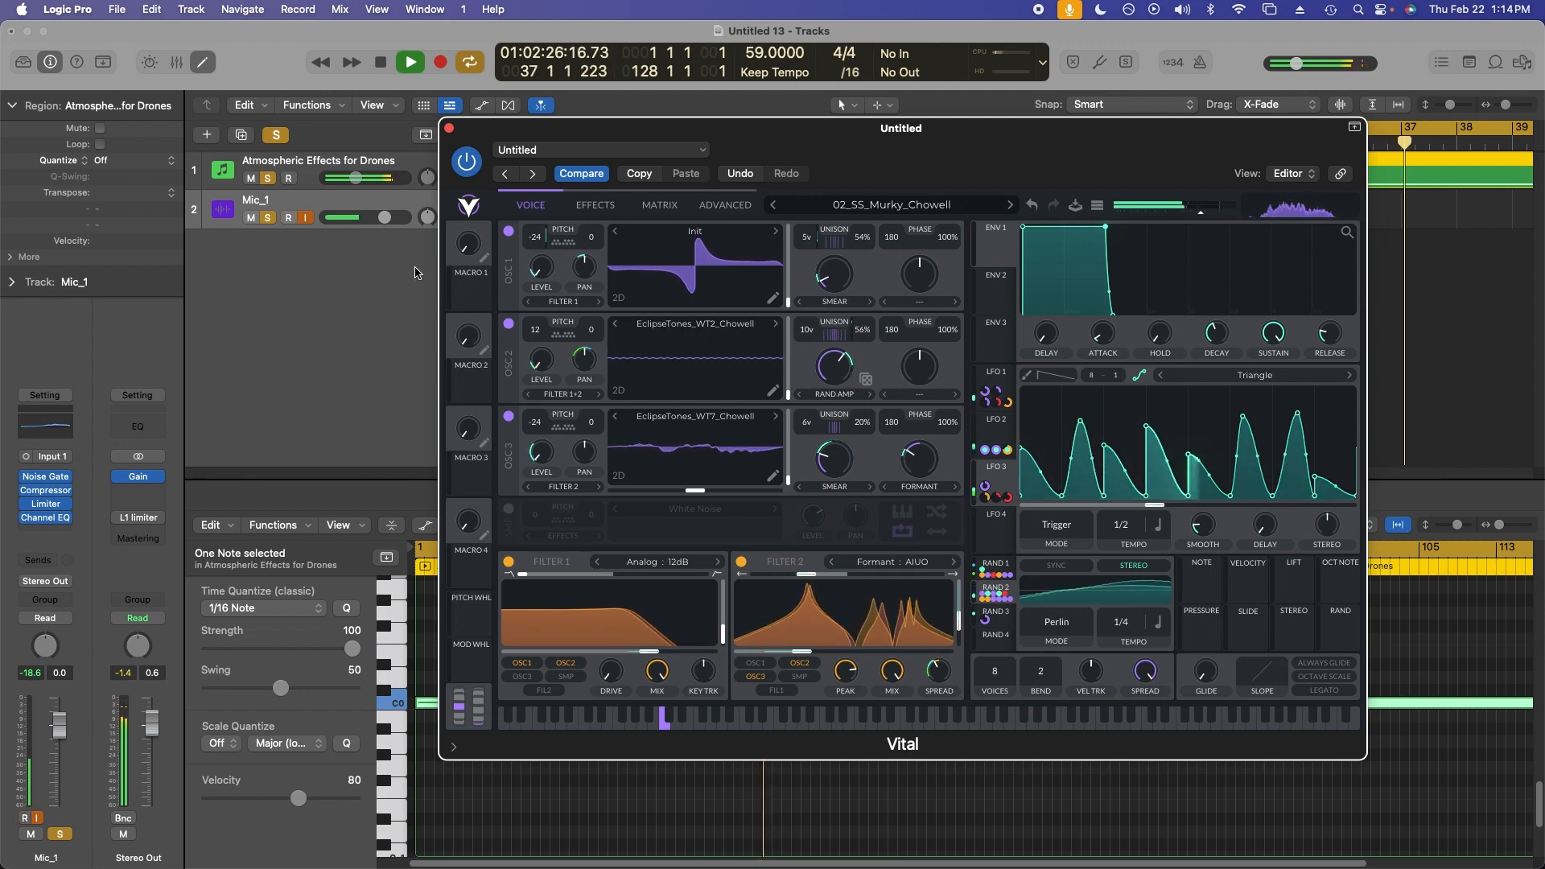
click(372, 171)
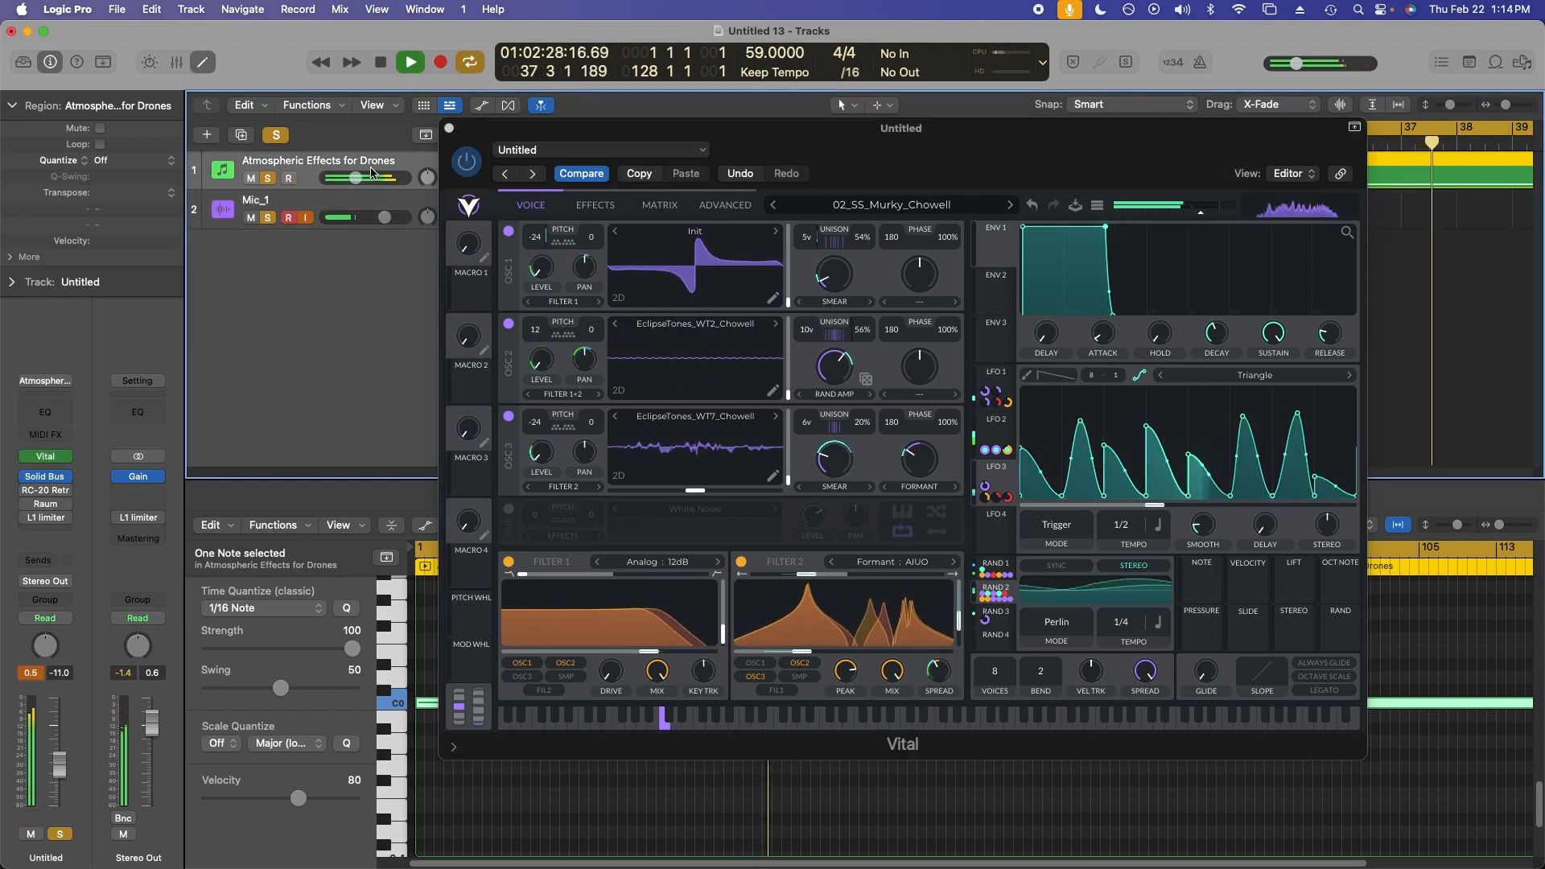
click(47, 380)
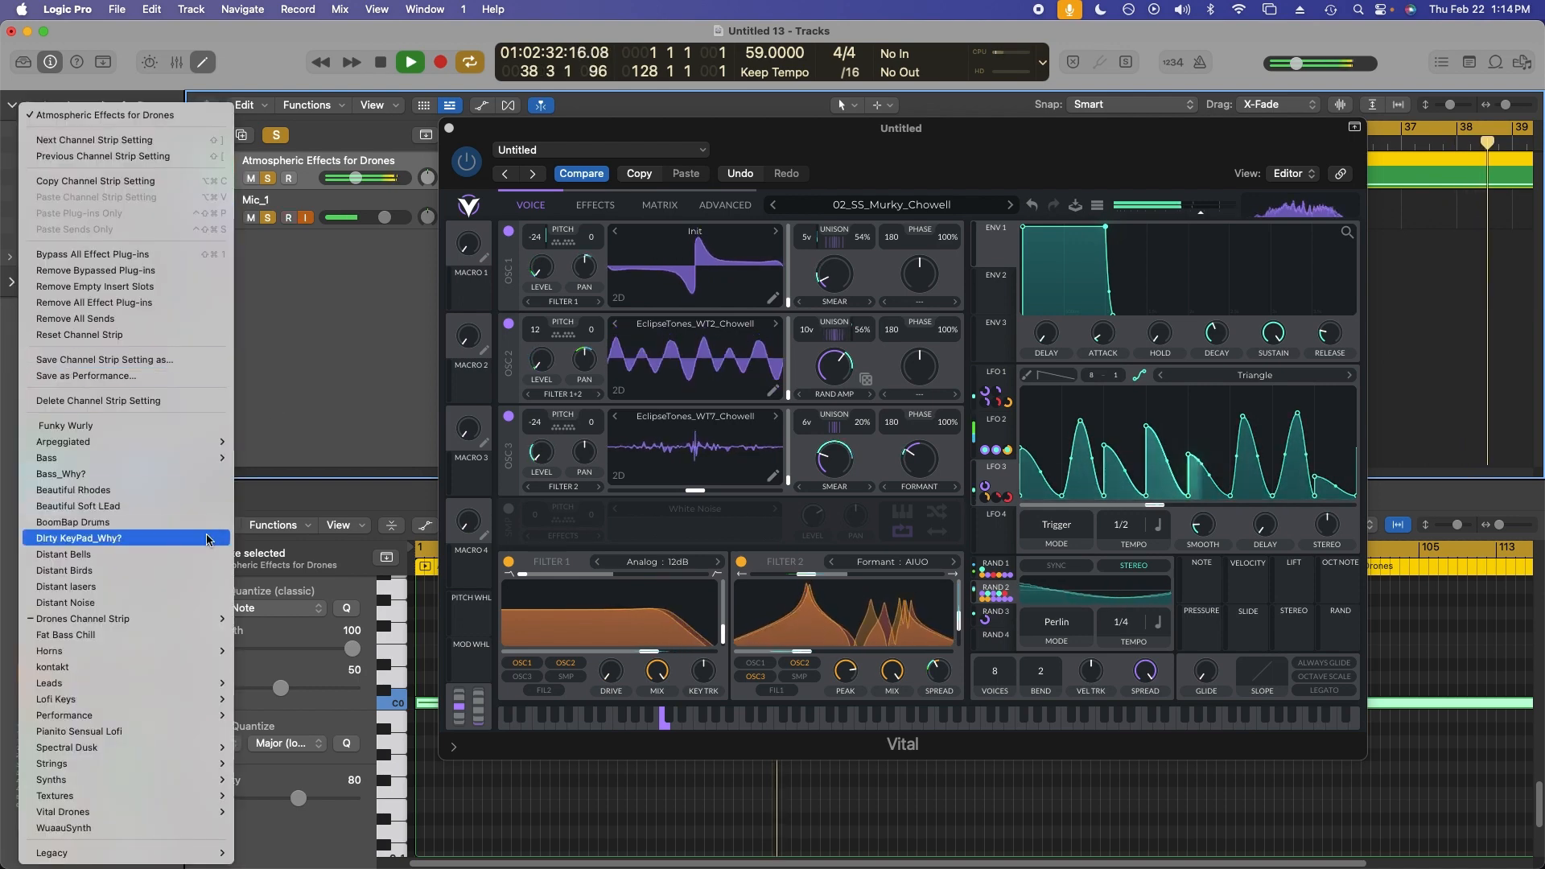
mouse_move(169, 618)
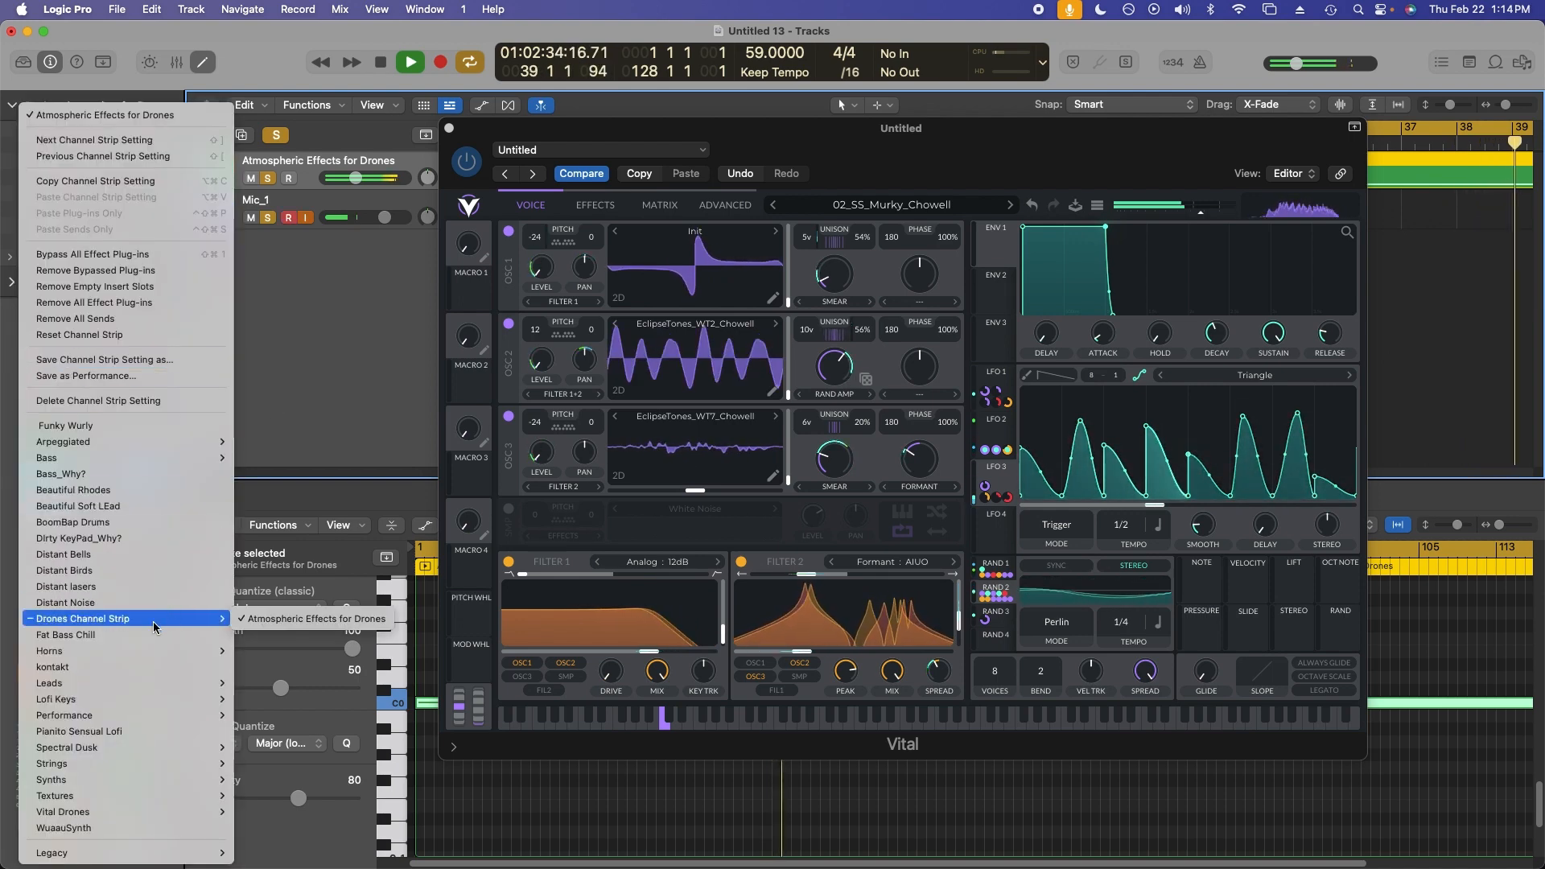
click(281, 624)
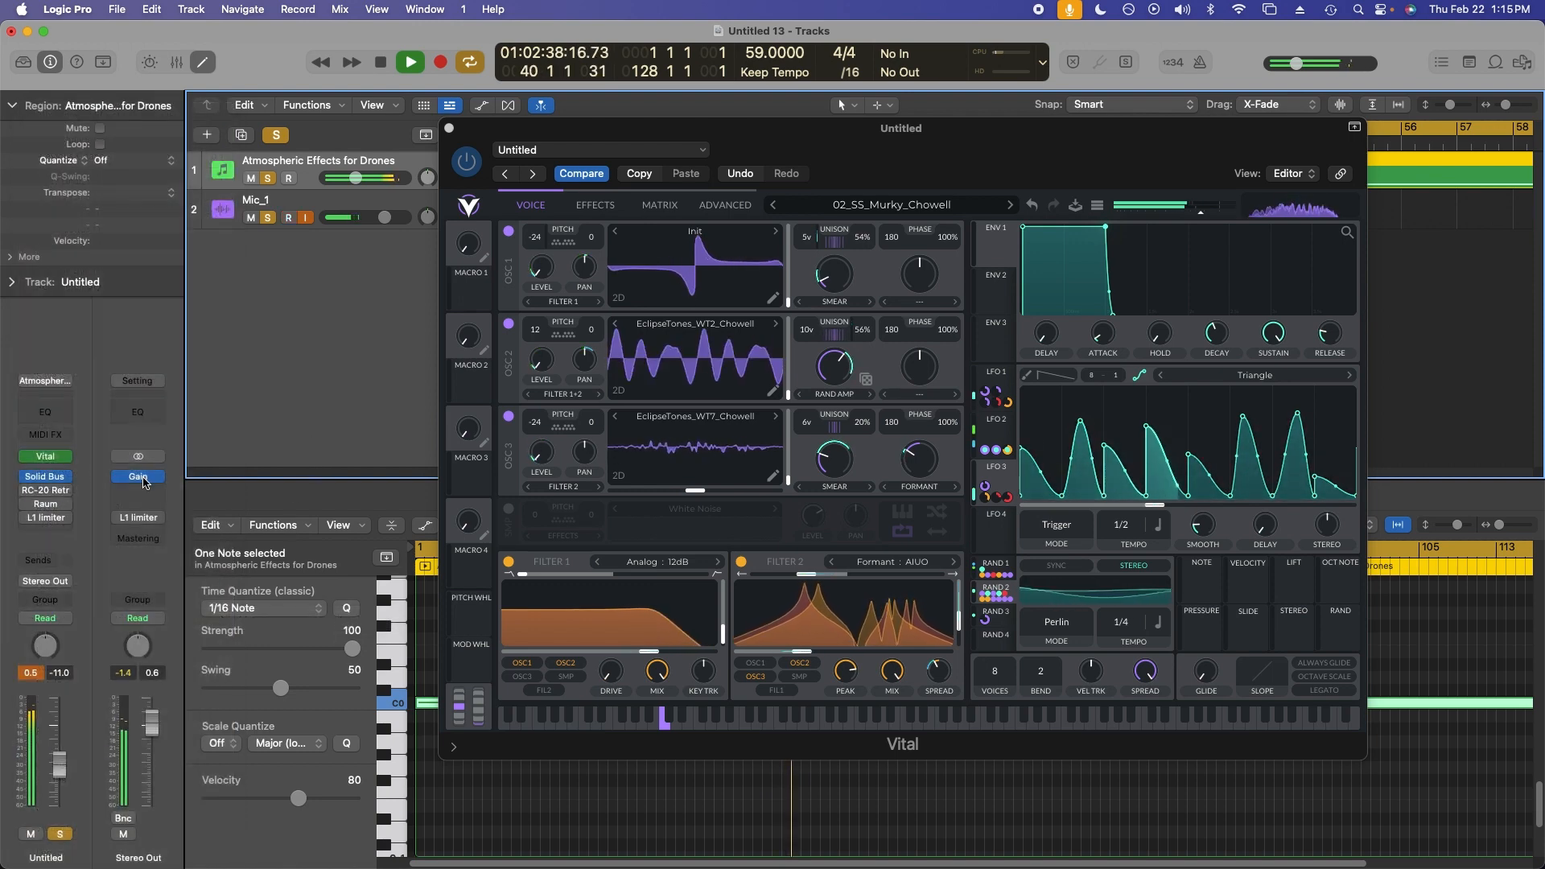
Open the Solid Bus Comp plugin on the channel strip to inspect it, then close it.
click(47, 481)
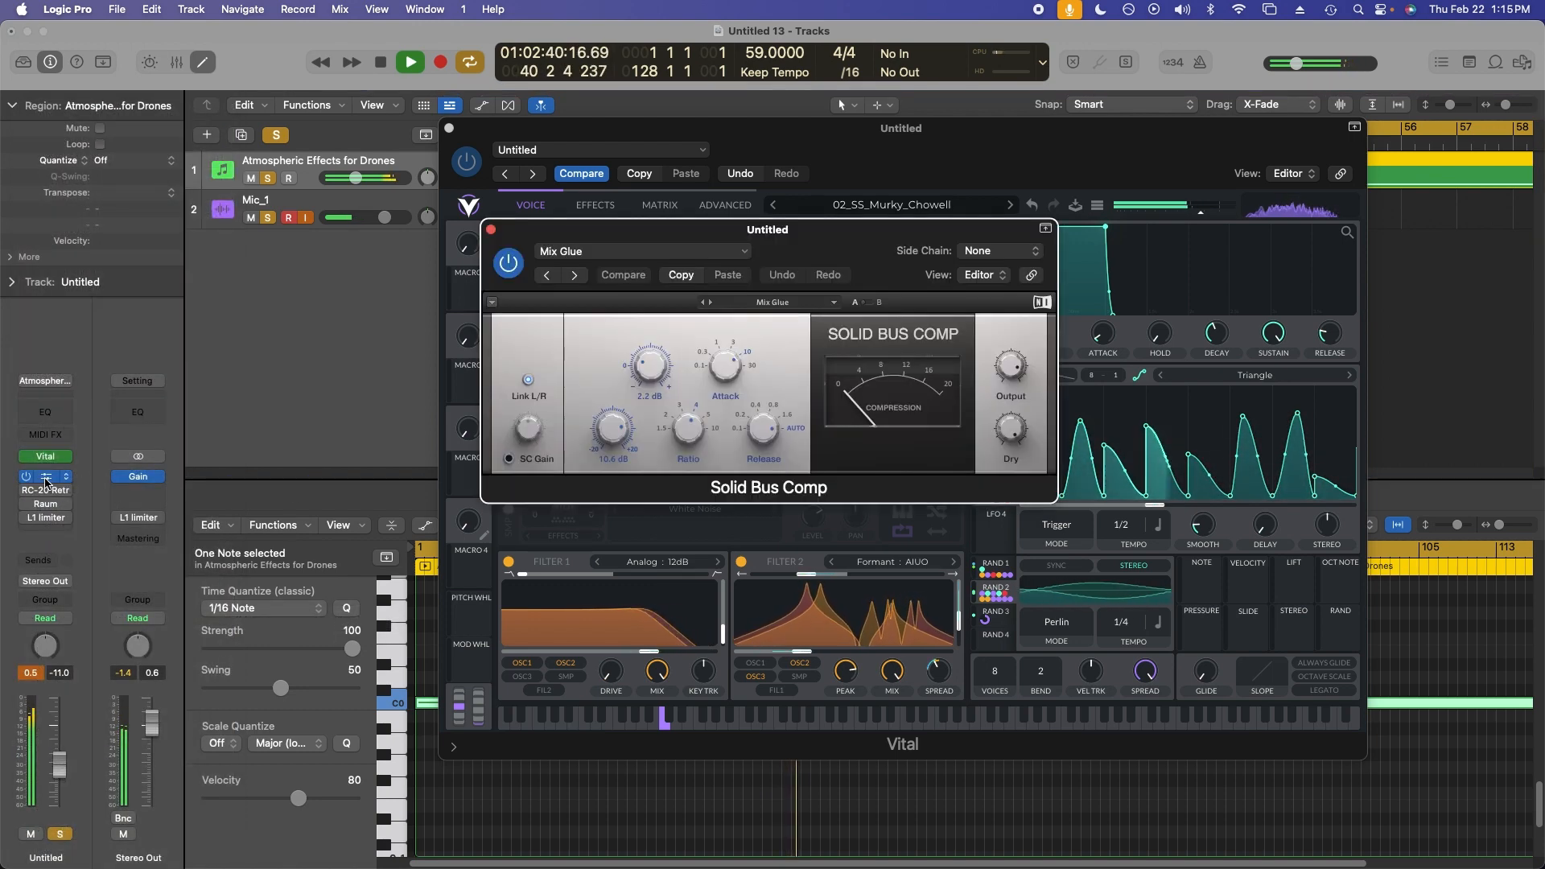
drag(813, 231, 826, 227)
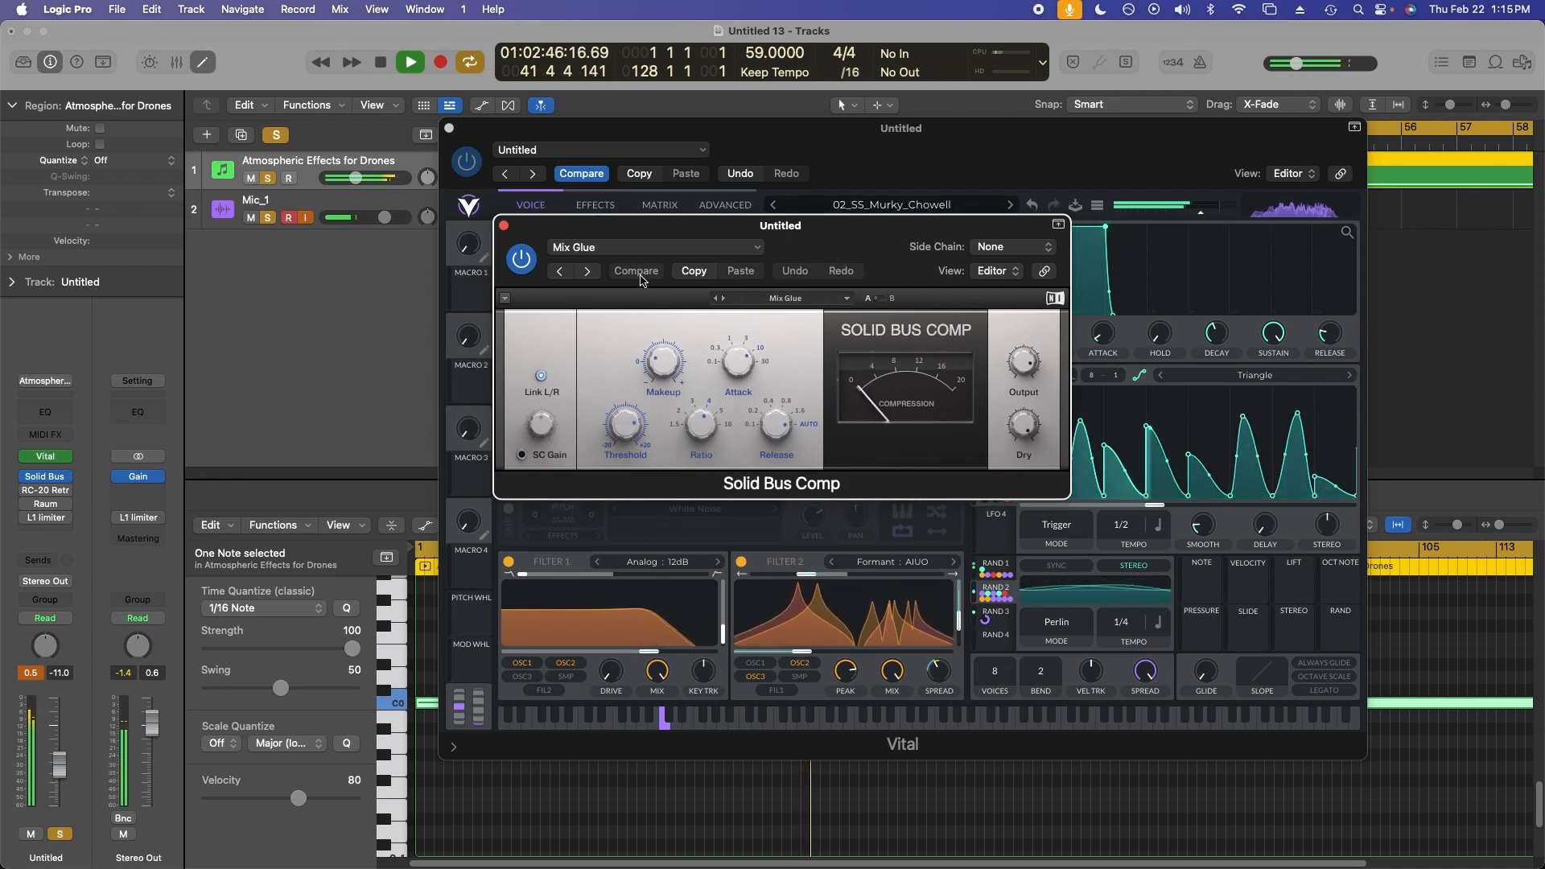
click(504, 225)
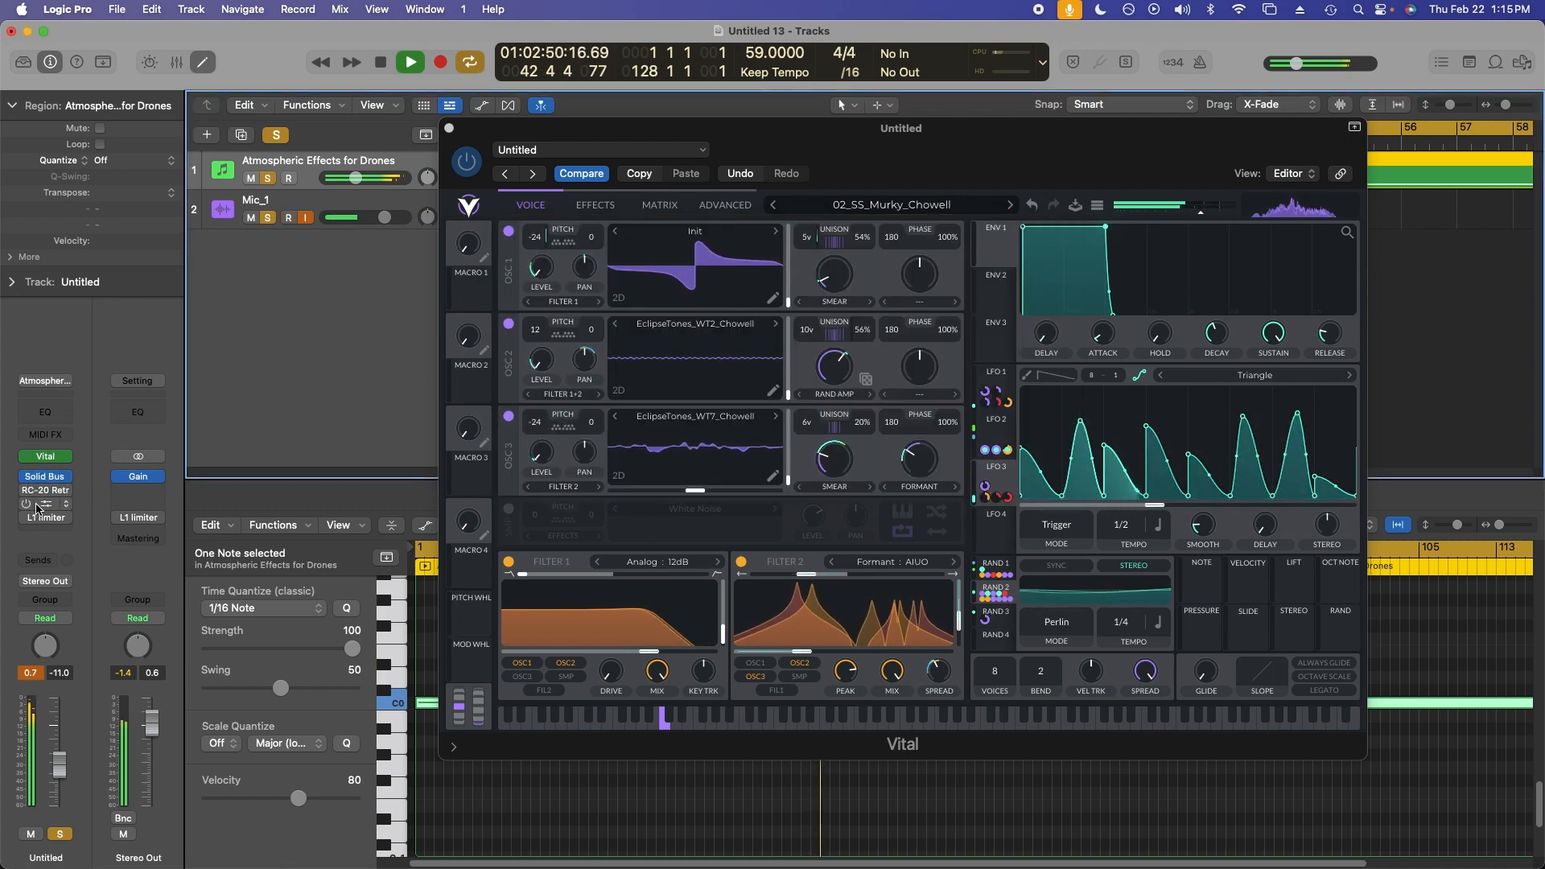
mouse_move(29, 507)
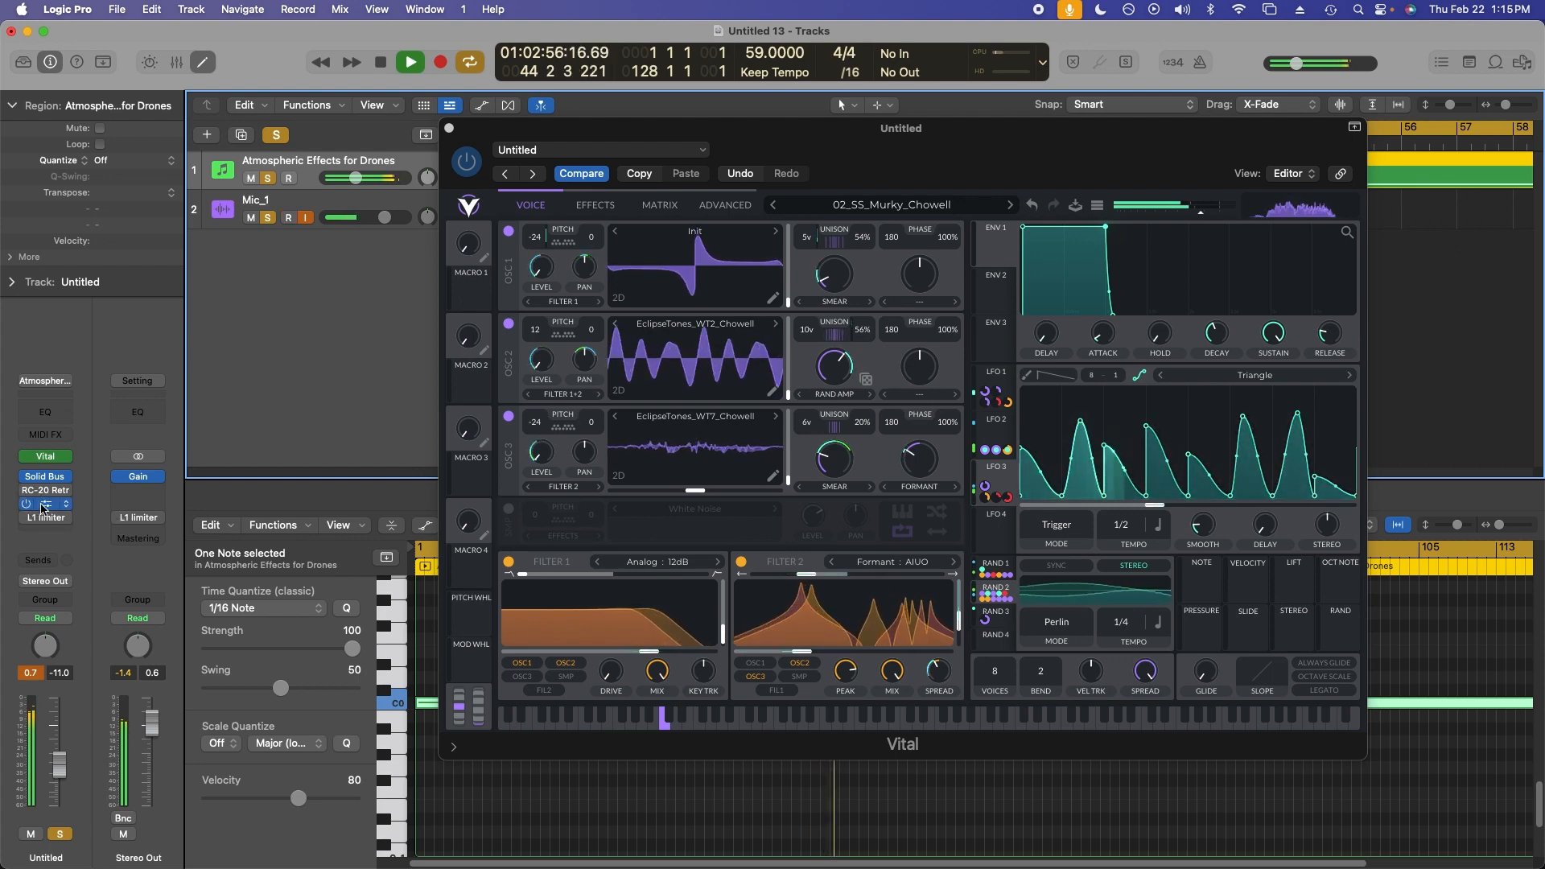
Open the Raum reverb and lower its Mix to about 34% and reduce its Decay.
click(61, 505)
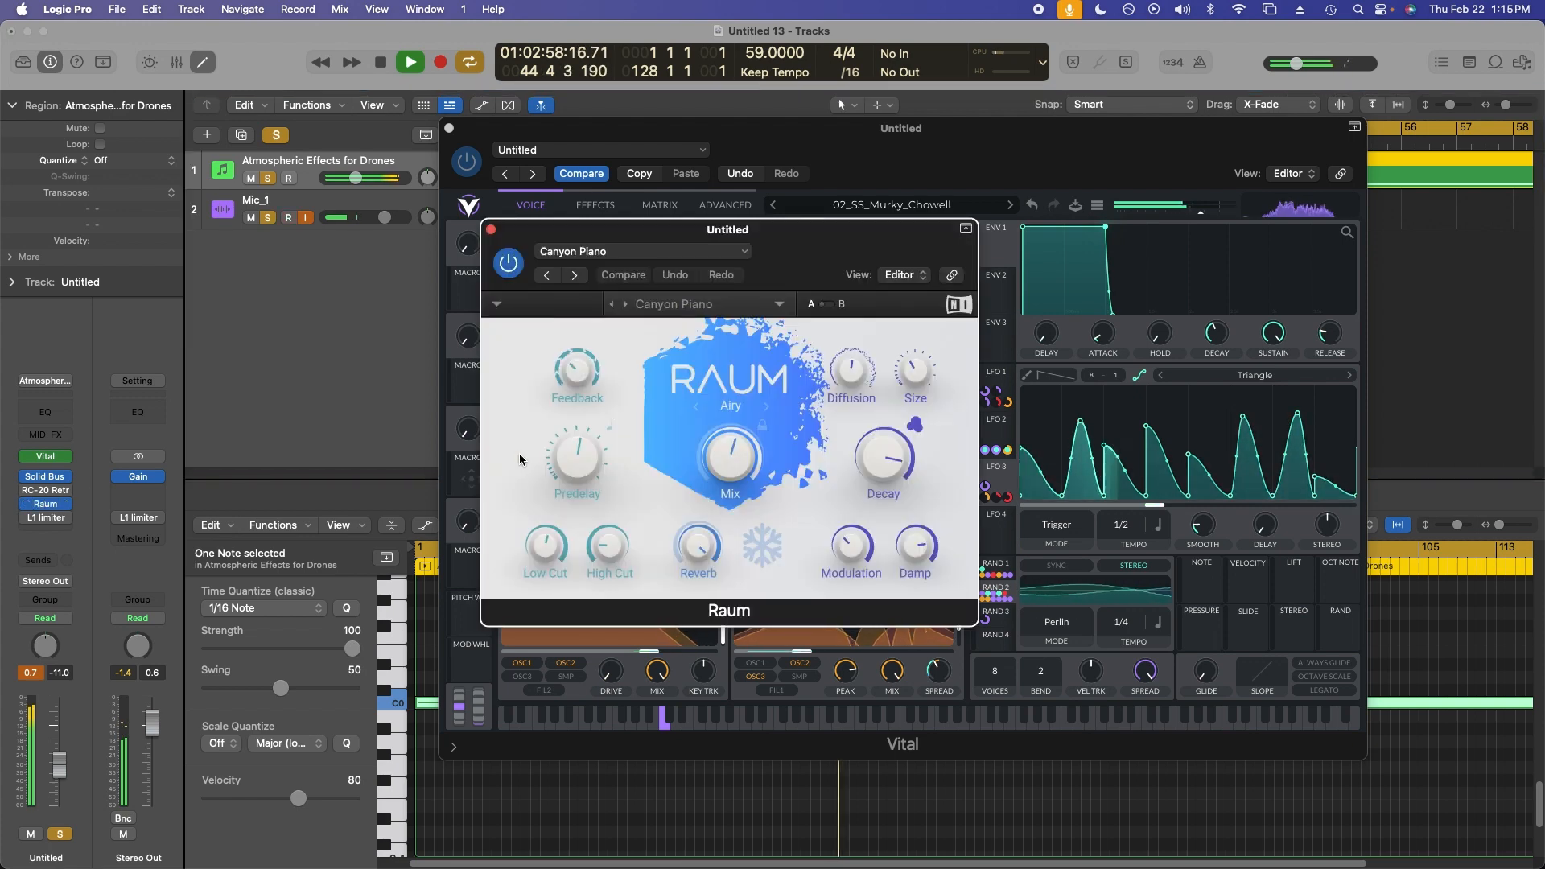
drag(729, 457, 710, 528)
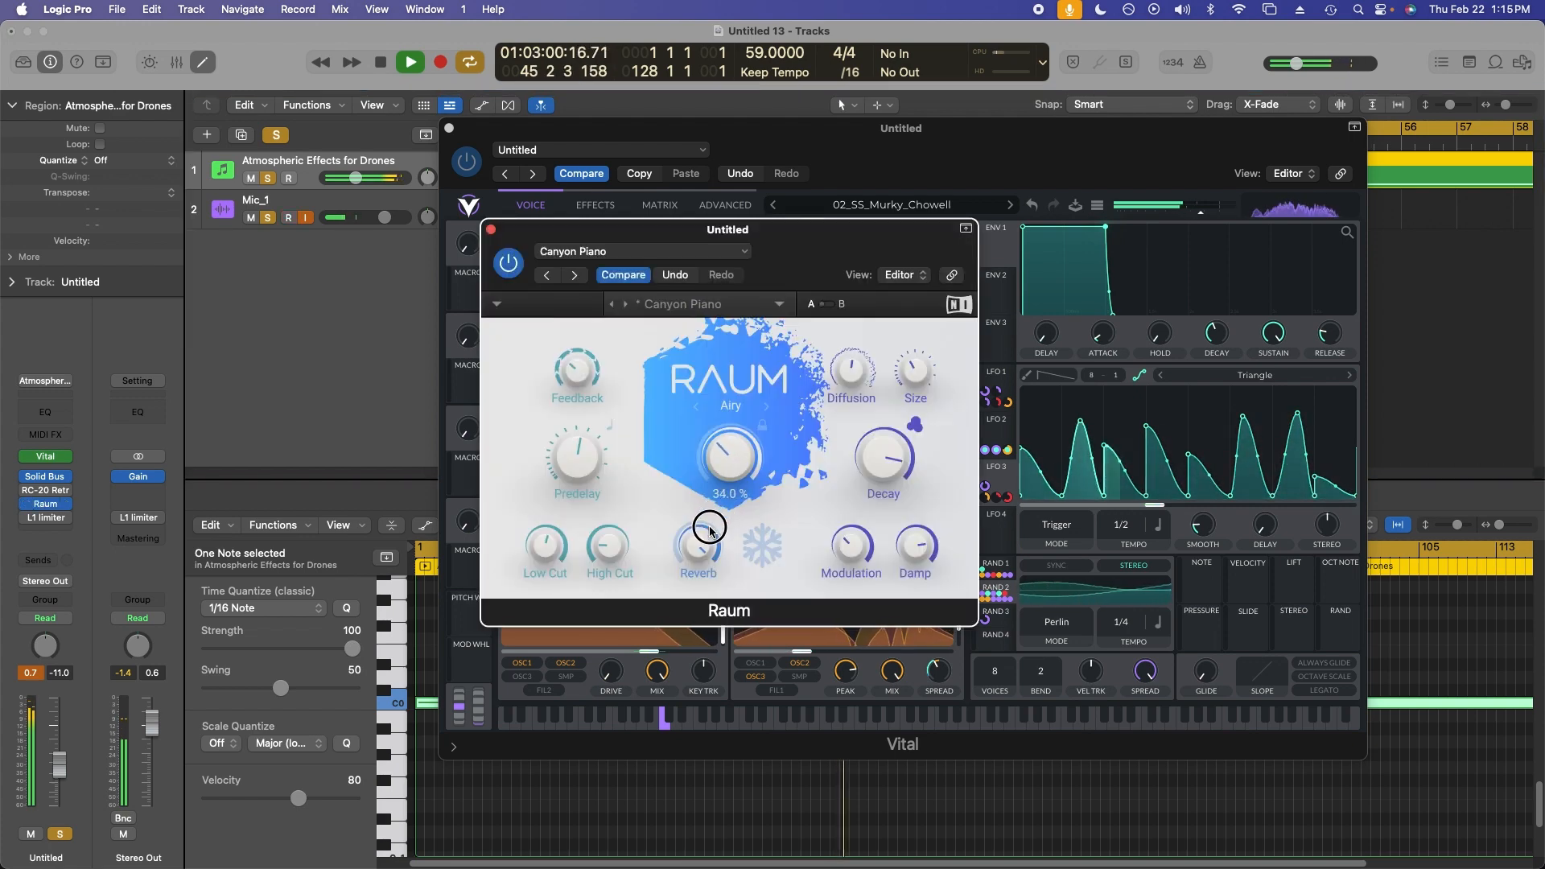
drag(883, 451, 869, 504)
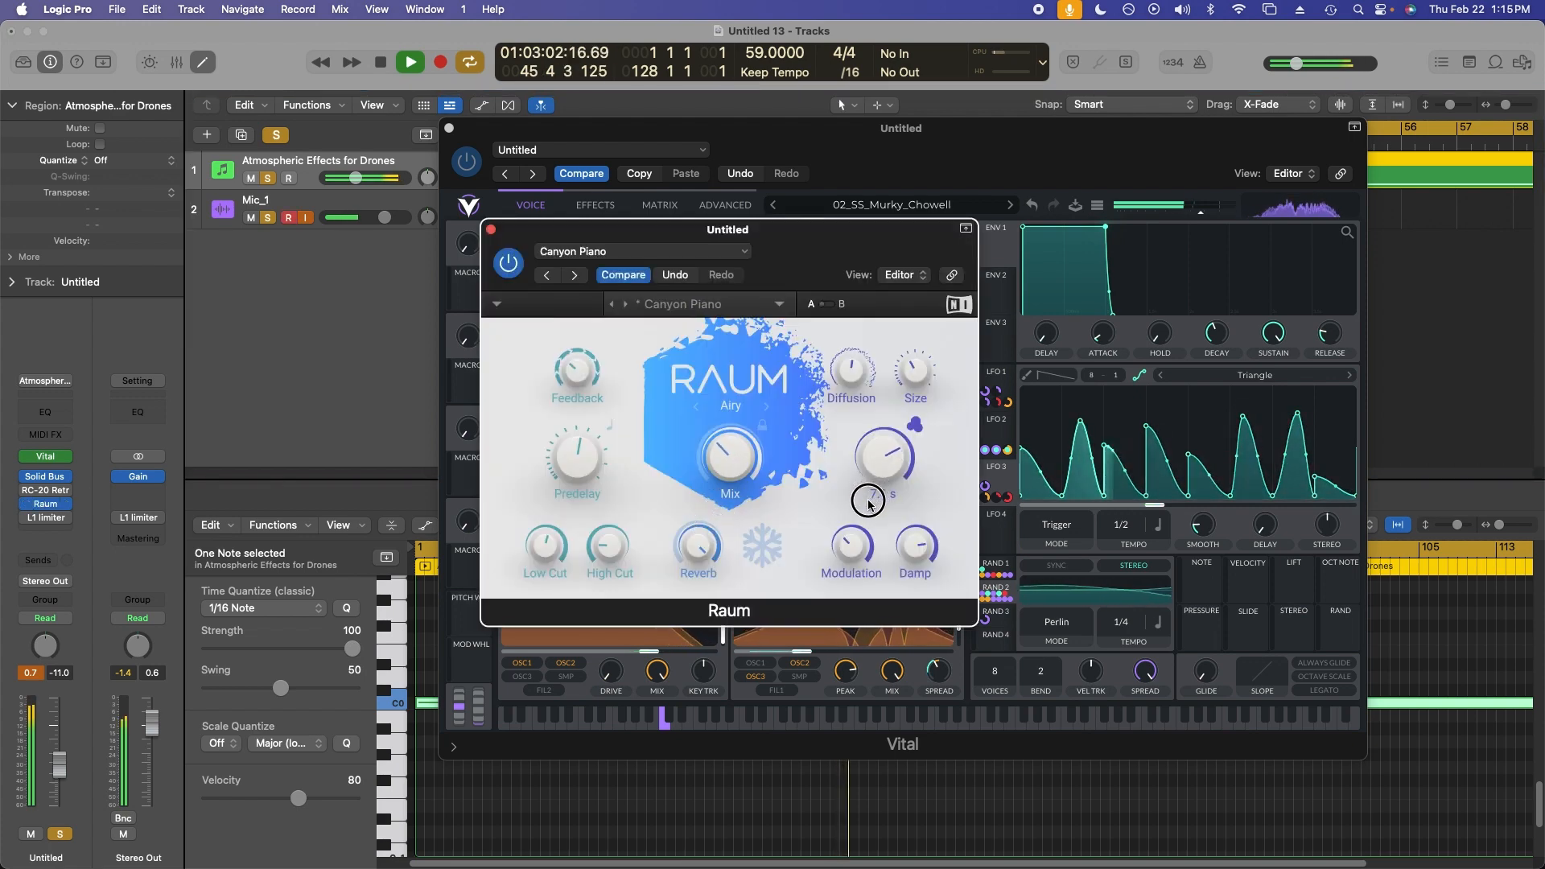
drag(736, 462, 734, 480)
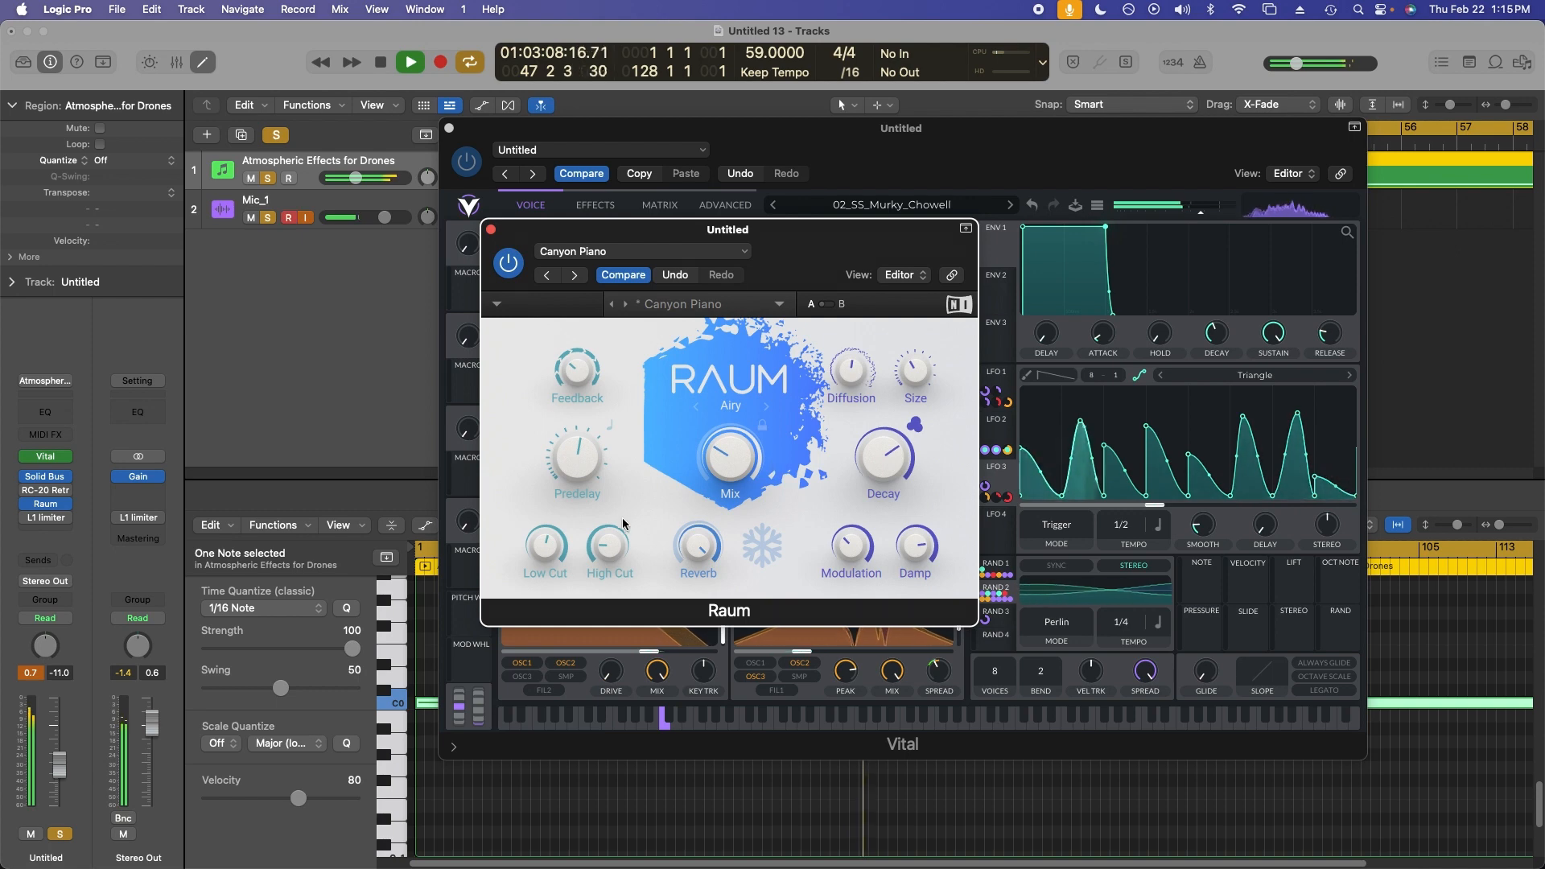
Raise Raum's High Cut, nudge its Low Cut, and close the plugin window.
drag(619, 544, 619, 534)
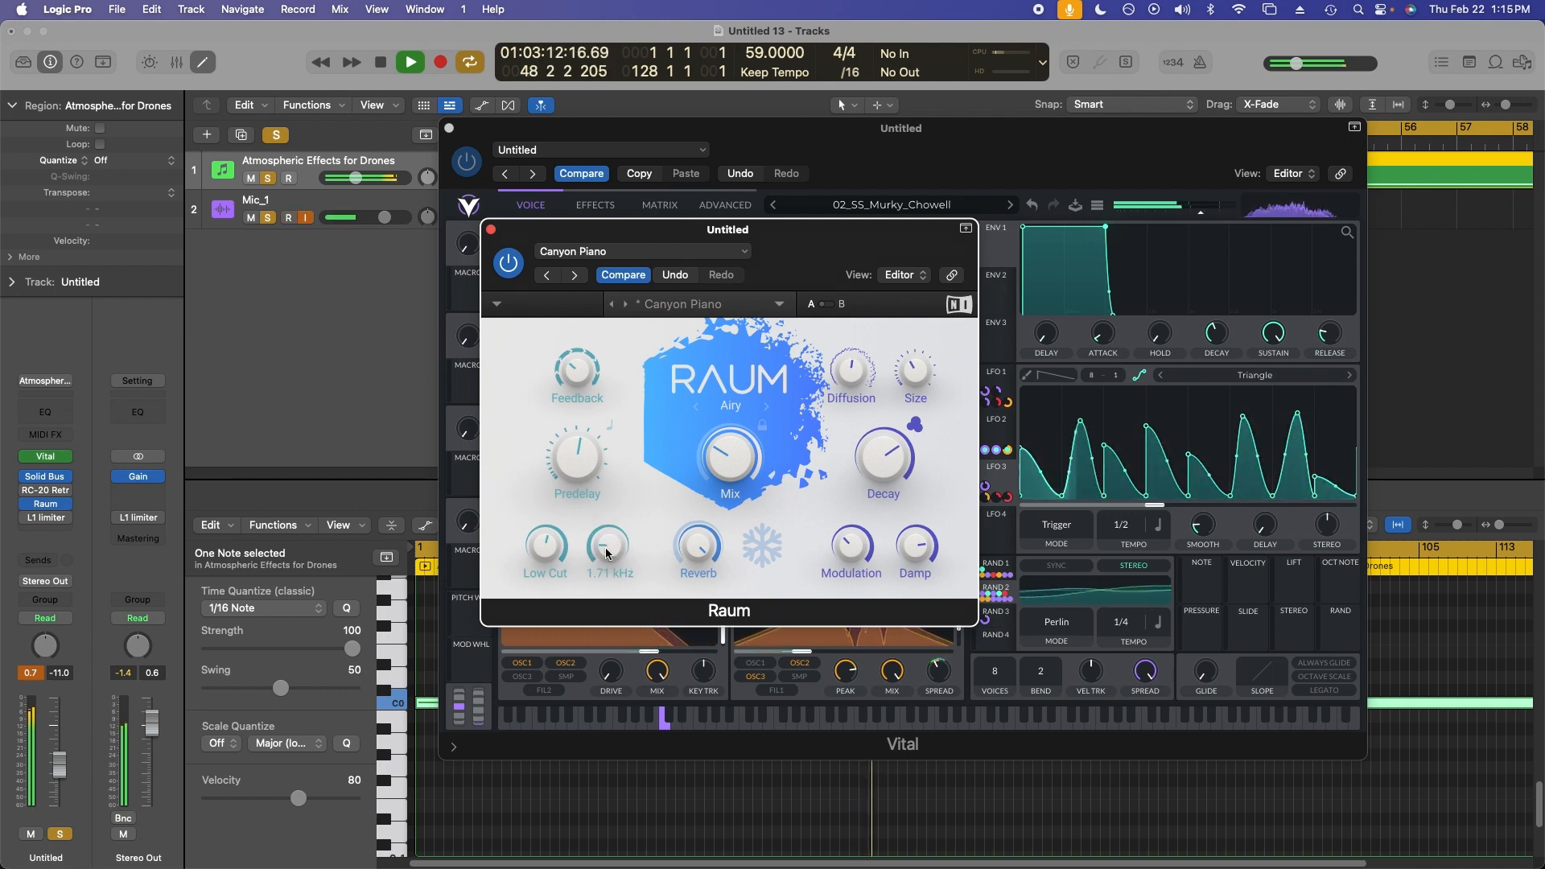
drag(605, 547, 632, 463)
drag(551, 542, 549, 540)
drag(793, 266, 851, 248)
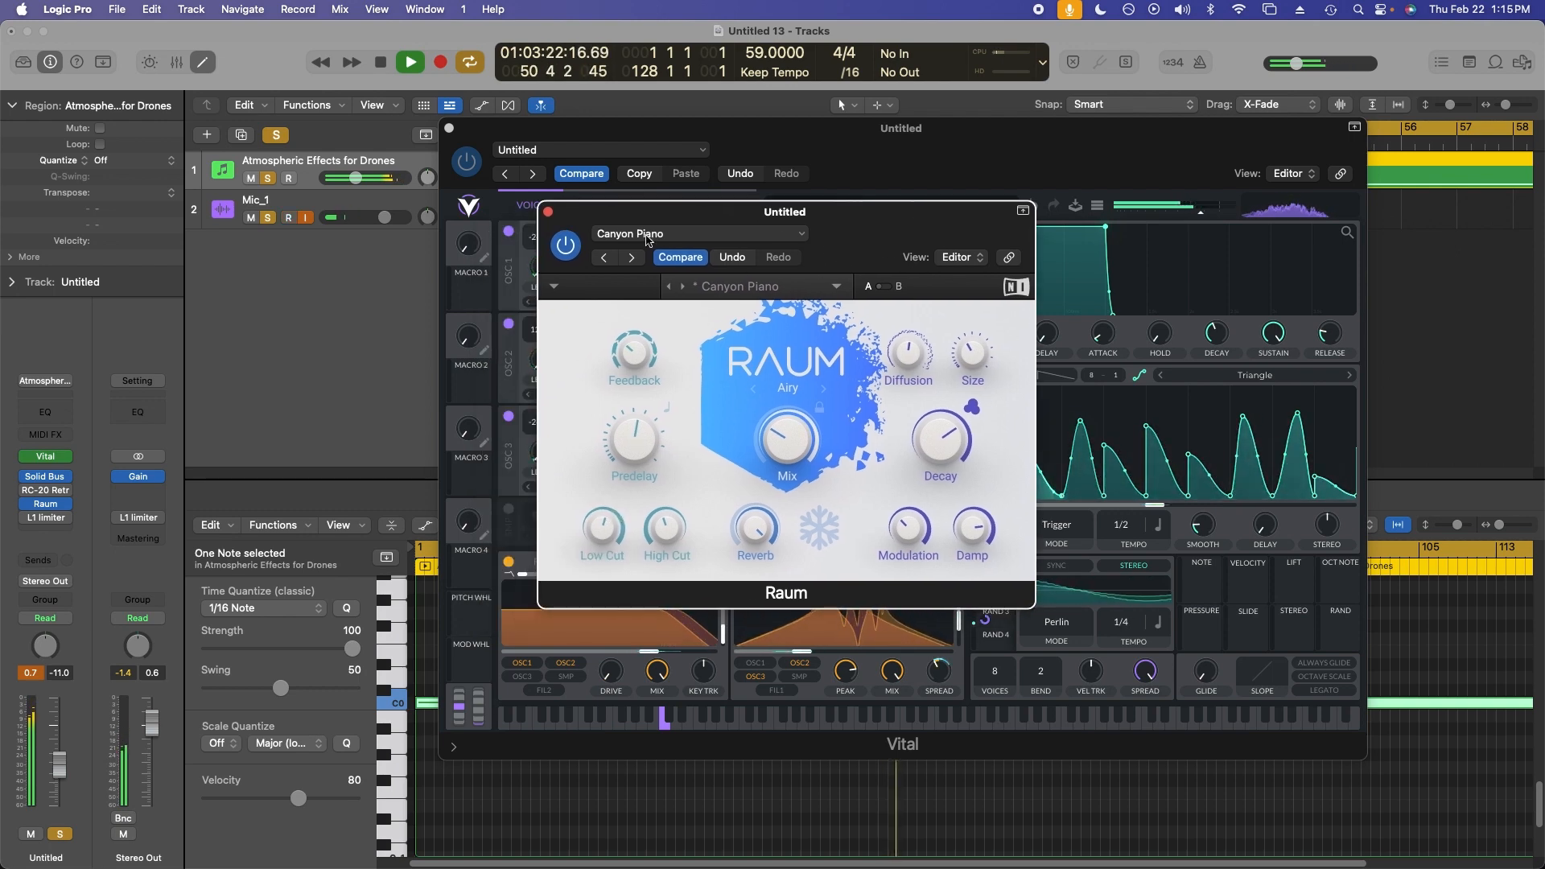
click(548, 212)
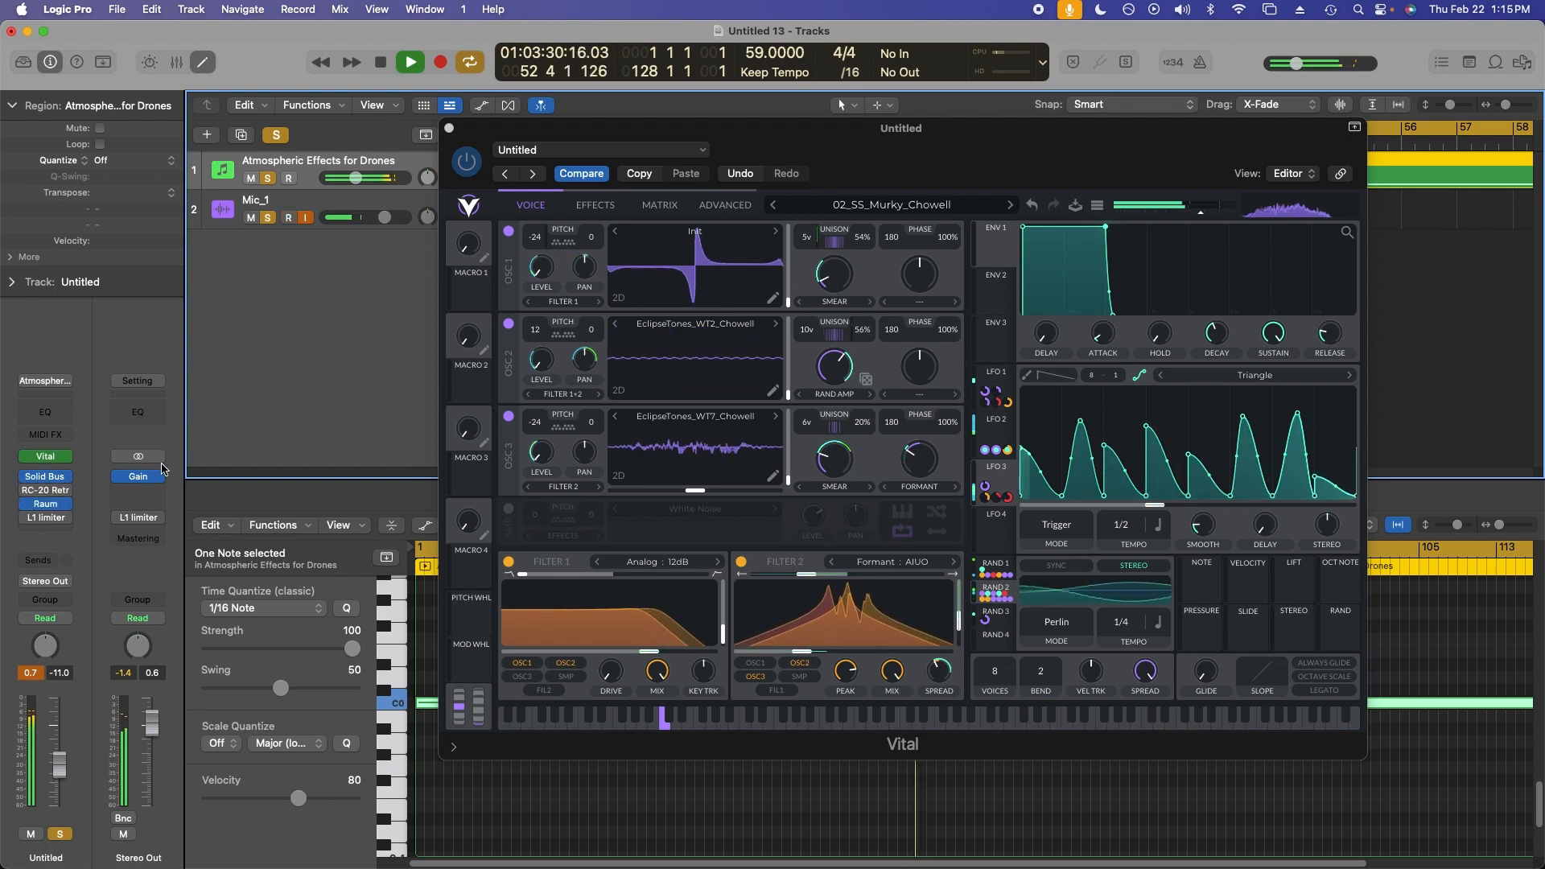
drag(882, 147, 849, 152)
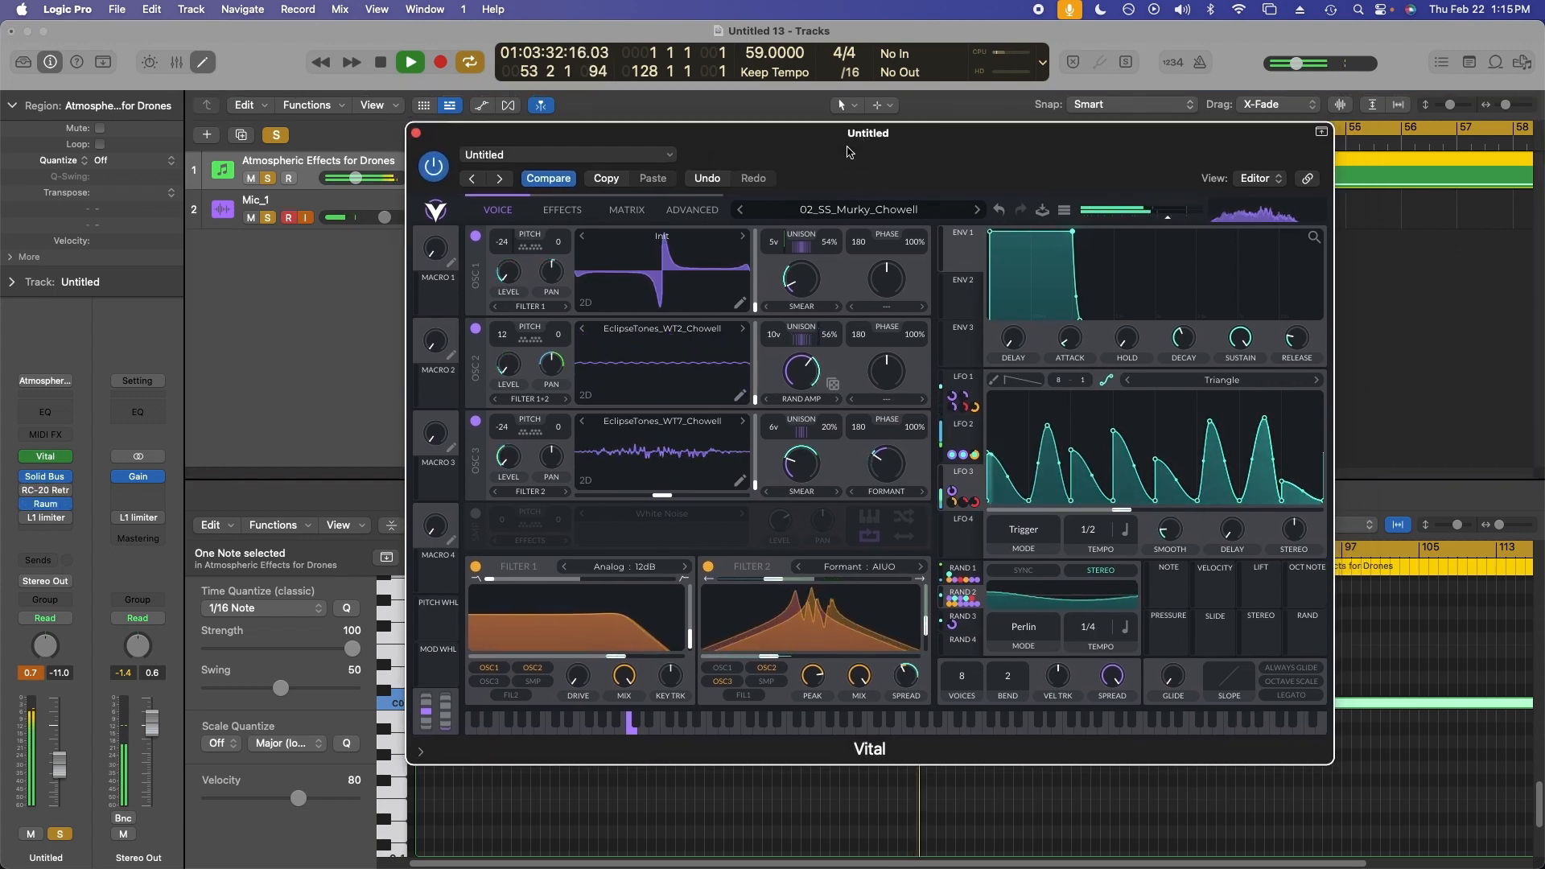